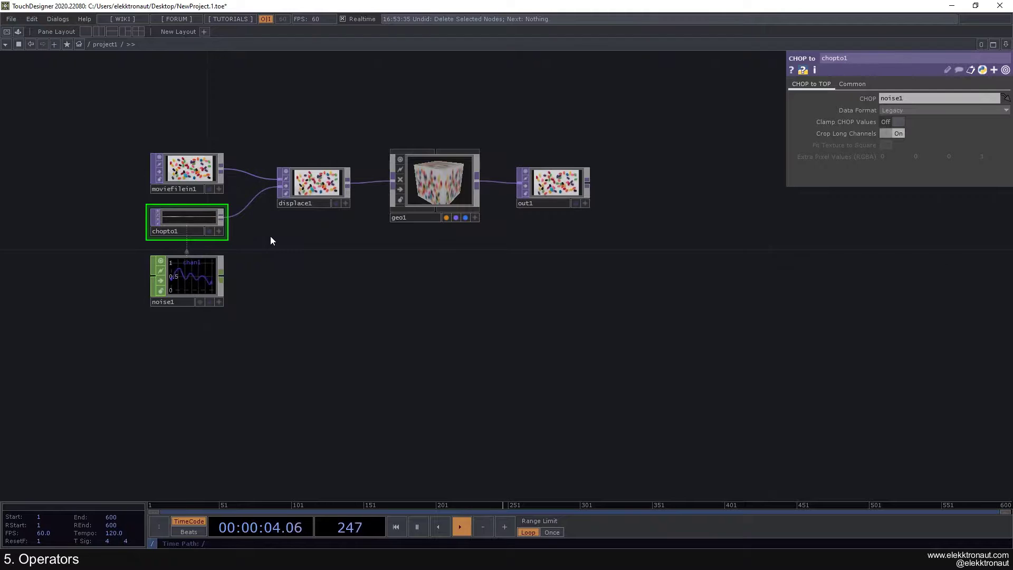
Step: Delete all the existing operators from the project1 network
scroll(248, 255, up, 3)
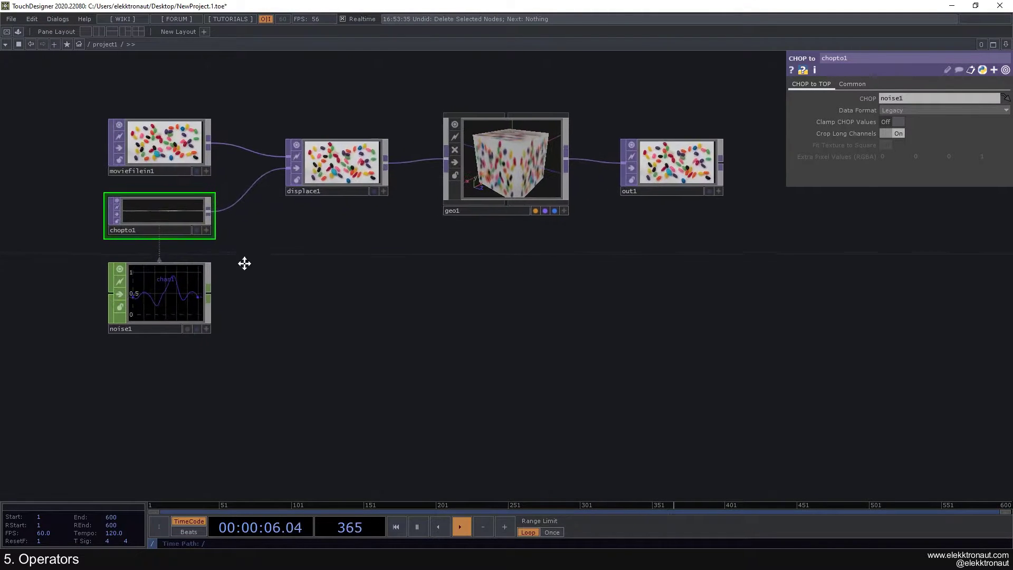
drag(244, 262, 222, 296)
click(106, 202)
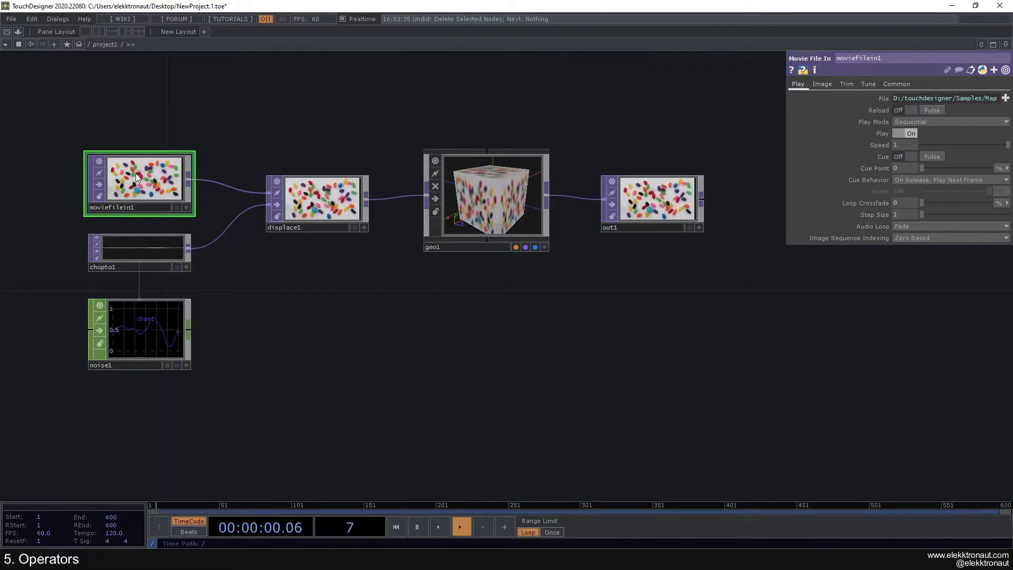
scroll(293, 357, down, 2)
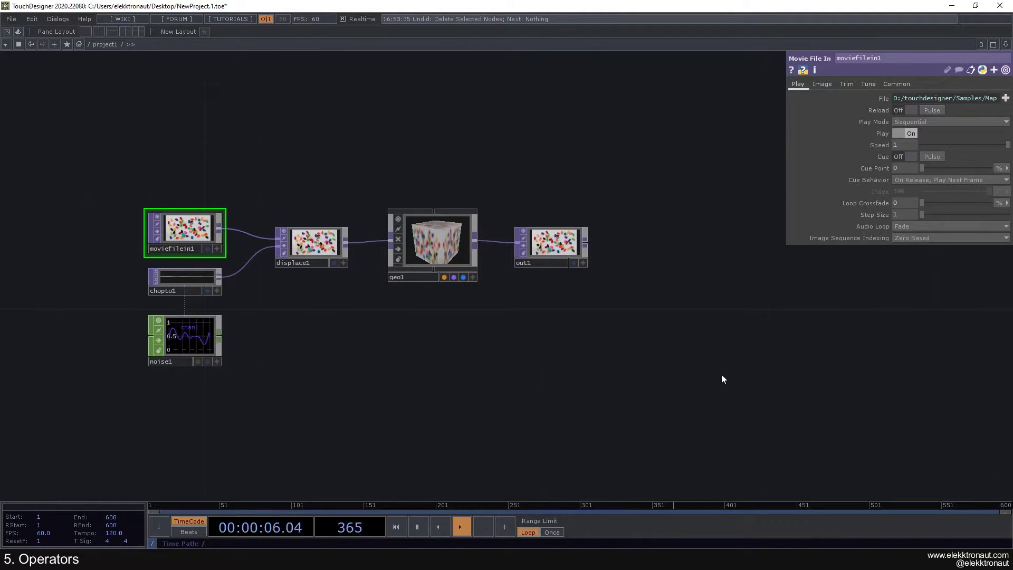
drag(615, 396, 138, 144)
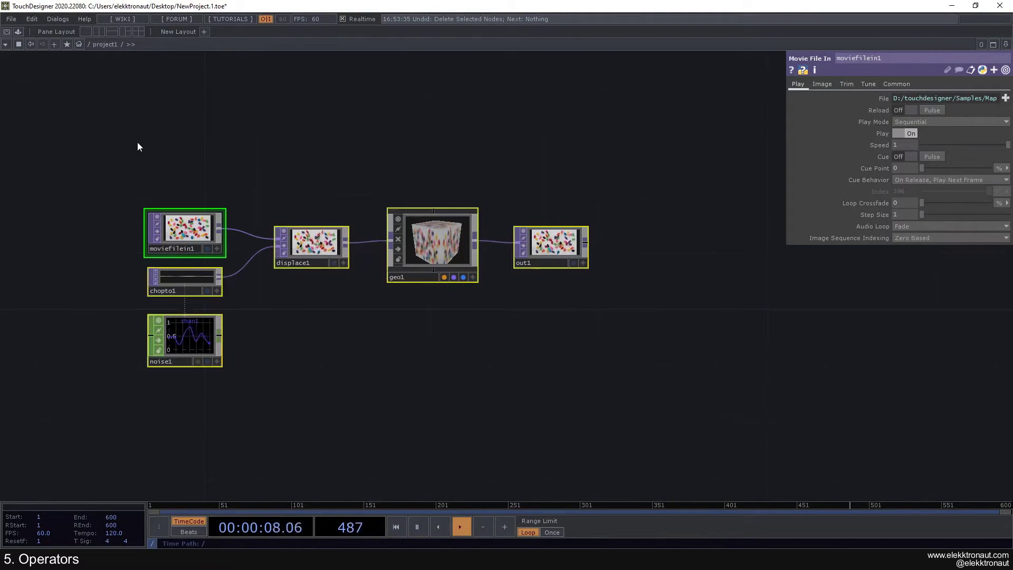
key(Delete)
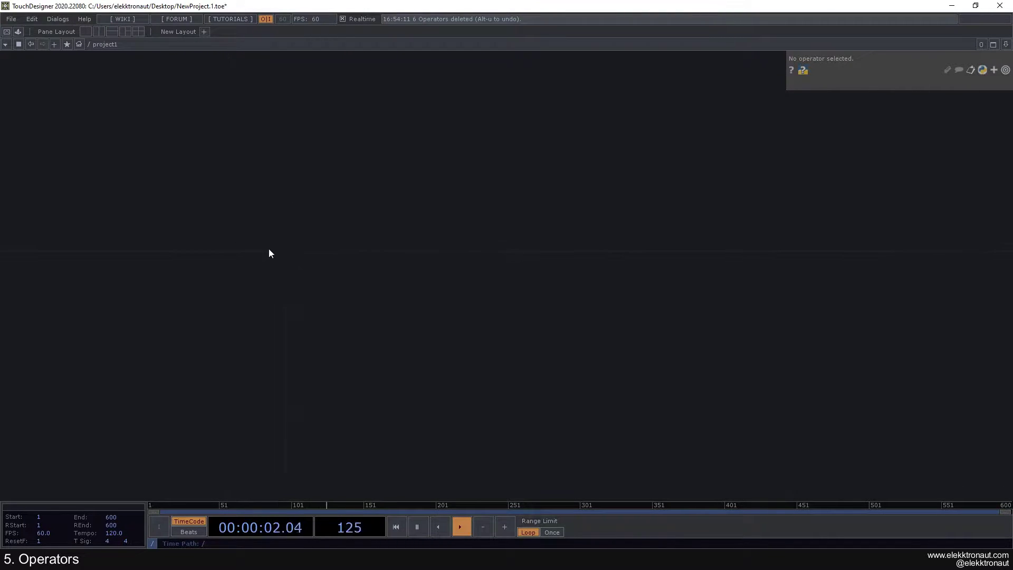
Step: Add a Noise TOP to the empty network
key(Tab)
text(noi)
click(109, 105)
click(221, 178)
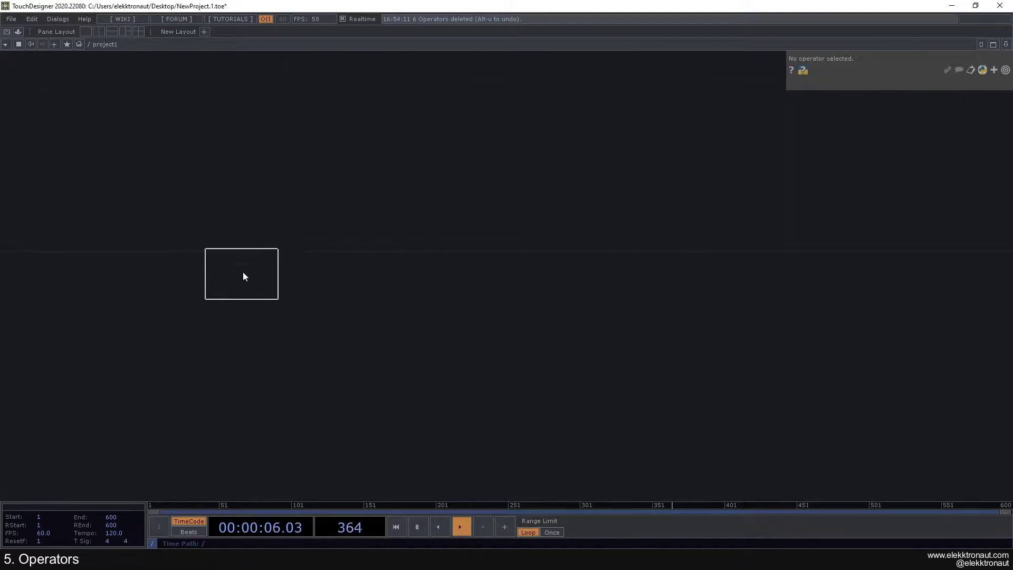
click(290, 241)
scroll(307, 265, up, 2)
drag(378, 238, 295, 253)
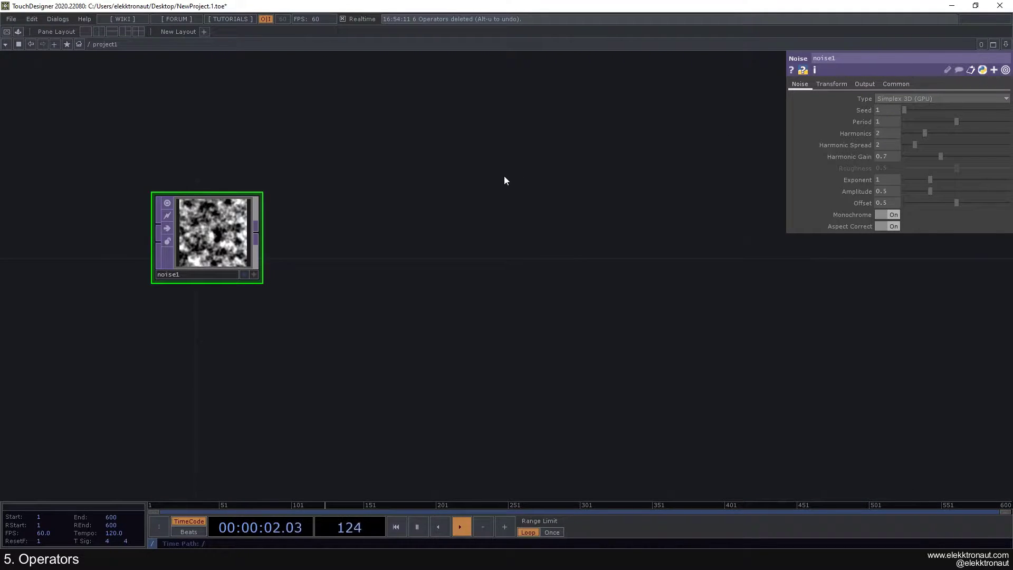
Step: Hide and show the parameter window of the Noise TOP several times
key(p)
key(p)
key(p)
key(p)
key(p)
key(p)
Step: Set the Noise TOP's Period to 1.14, Harmonic Spread to 6.2, Harmonic Gain to 1.16 and Exponent to 1.2
drag(945, 125, 964, 163)
mouse_move(904, 113)
mouse_down()
mouse_move(941, 113)
mouse_move(901, 113)
mouse_up()
drag(345, 201, 365, 158)
drag(930, 179, 965, 180)
click(931, 179)
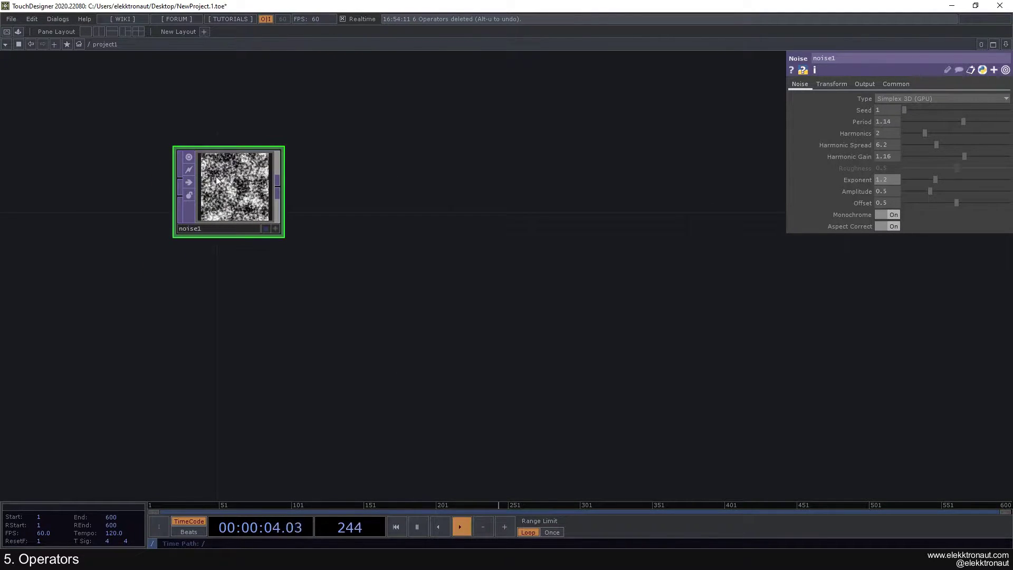
Step: Examine the noise texture in the Noise TOP's preview at close range and from further away
scroll(216, 176, up, 3)
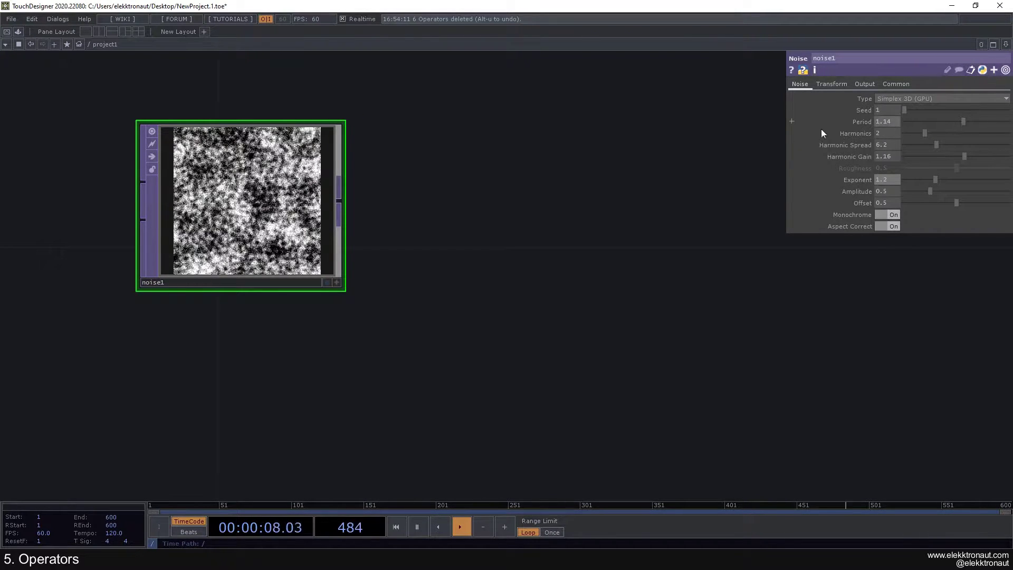
scroll(468, 177, down, 2)
scroll(140, 194, down, 2)
scroll(163, 182, up, 4)
drag(167, 132, 86, 155)
scroll(82, 165, up, 3)
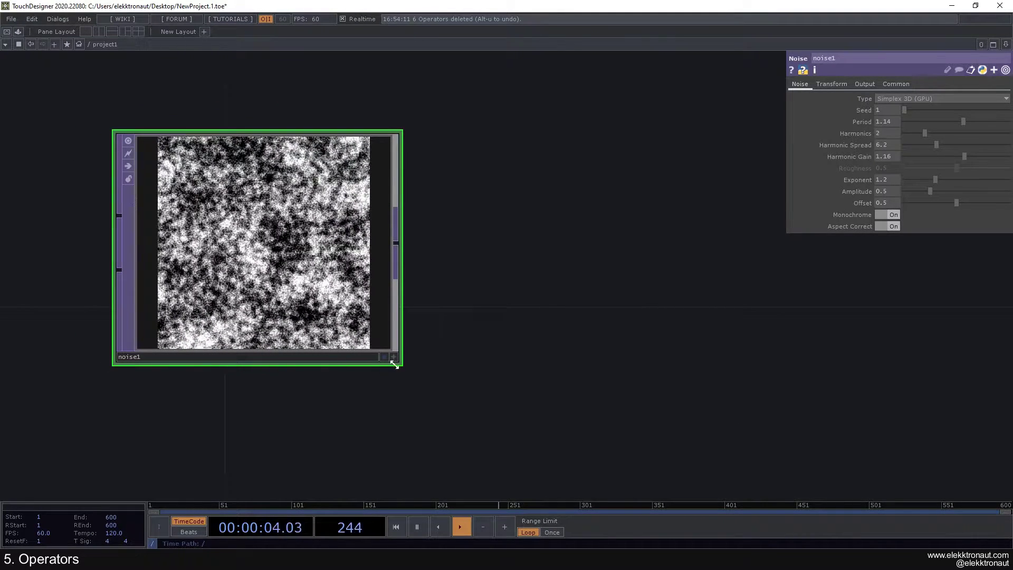
scroll(333, 364, down, 3)
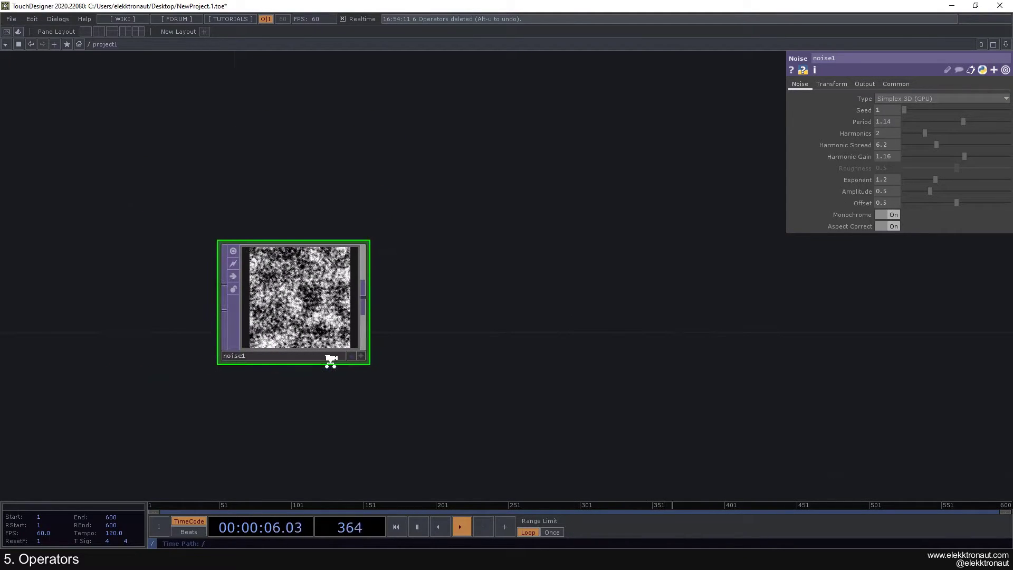
drag(349, 395, 277, 346)
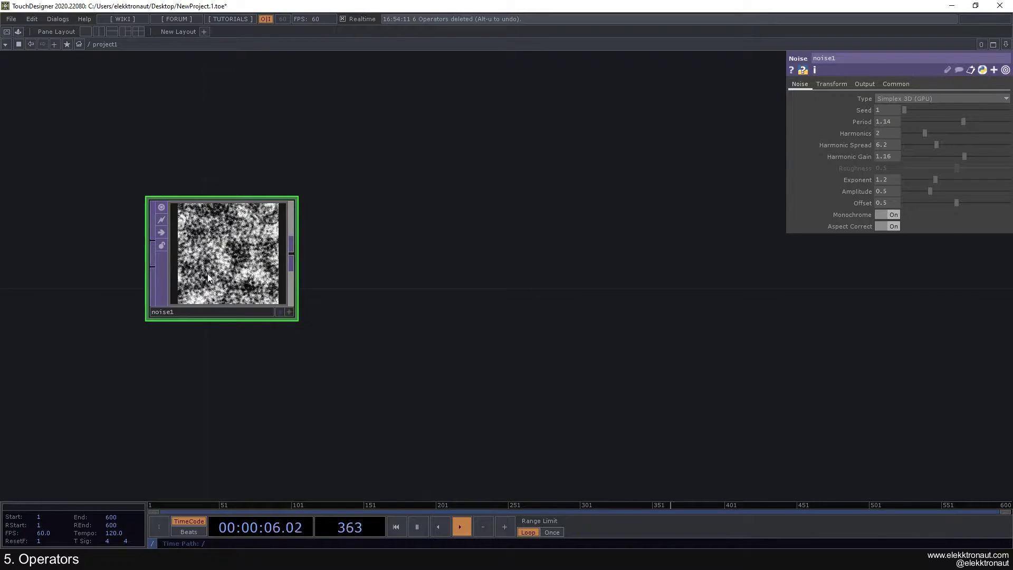
Step: Add a Noise CHOP and place it below the Noise TOP
scroll(207, 273, down, 5)
key(Tab)
text(noi)
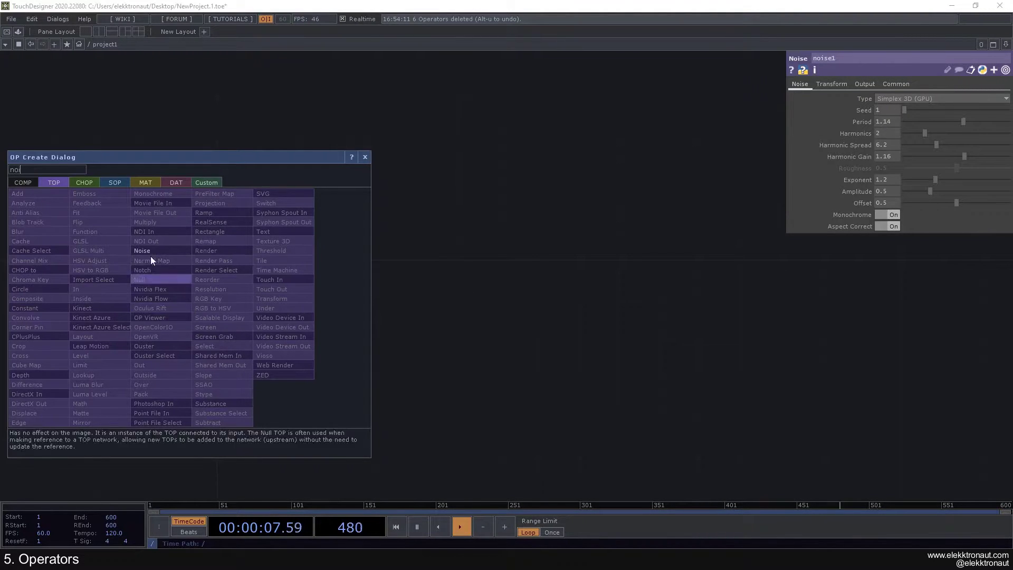
click(93, 185)
click(210, 296)
click(223, 333)
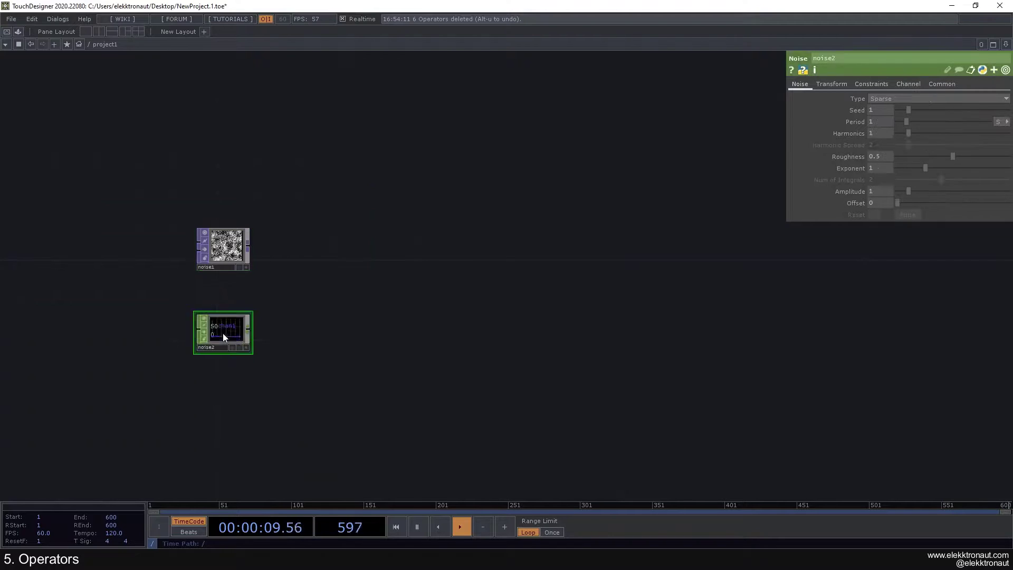
Step: Add a Noise SOP and place it above the Noise TOP
key(Tab)
text(n)
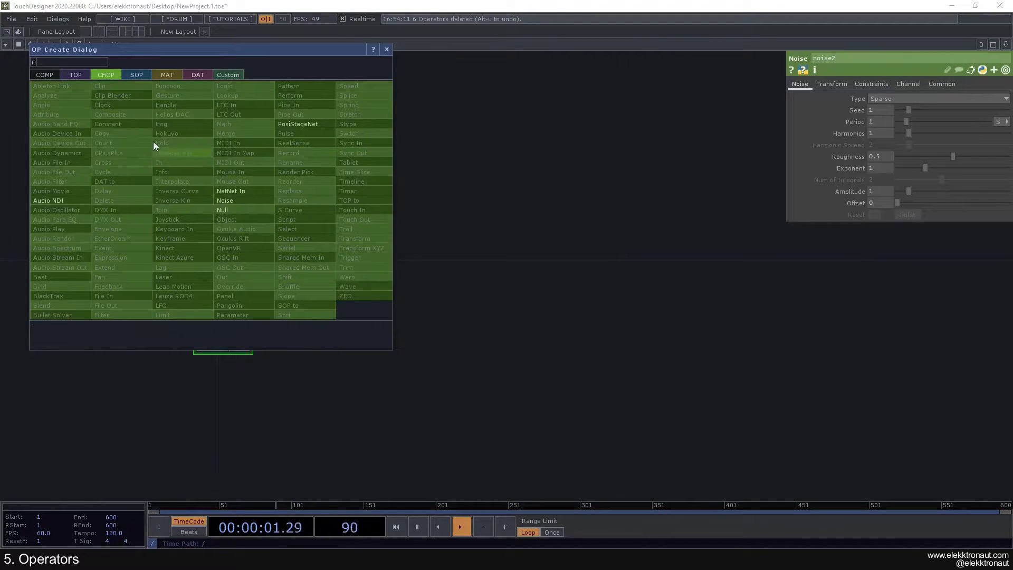
click(138, 75)
click(189, 177)
click(225, 171)
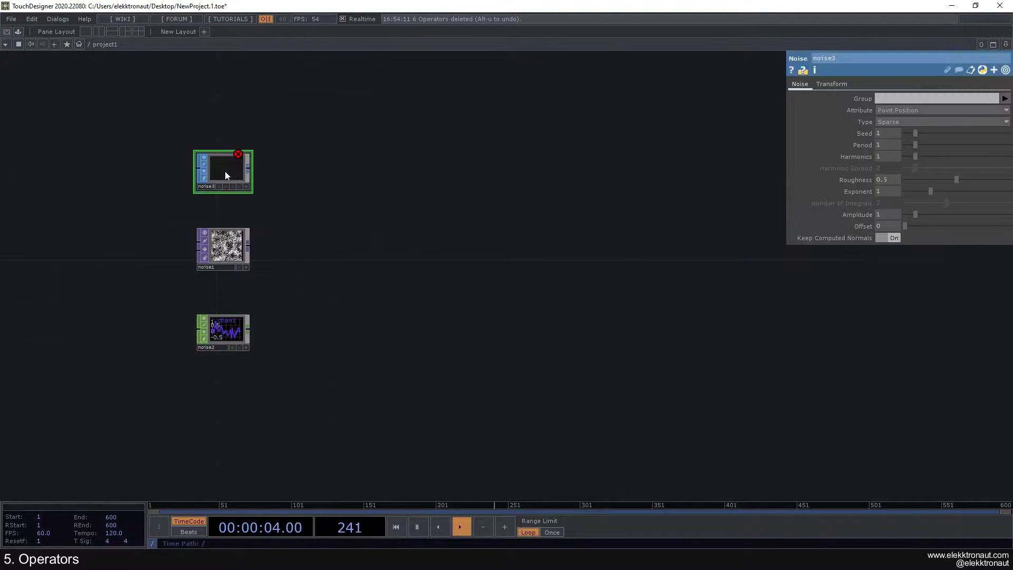
Step: Add a Grid SOP beside the Noise SOP and connect its output to the Noise SOP's input
scroll(226, 190, up, 5)
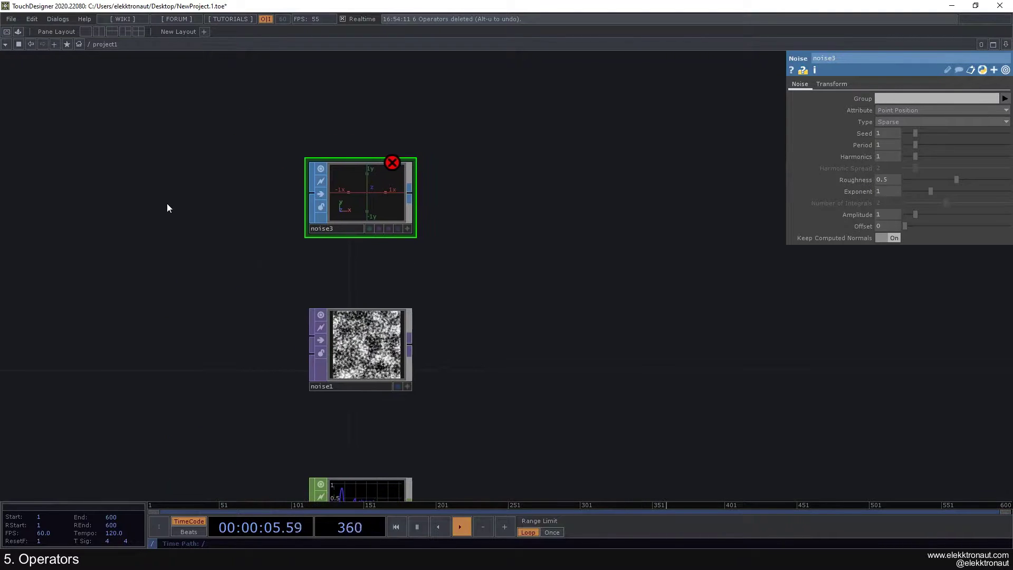
key(Tab)
click(78, 218)
click(200, 198)
drag(252, 193, 311, 193)
Step: Set the grid's orientation to ZX Plane and inspect its surface in the operator's interactive viewer
click(907, 121)
click(891, 154)
click(249, 228)
drag(237, 217, 228, 208)
drag(420, 235, 459, 242)
scroll(325, 217, up, 3)
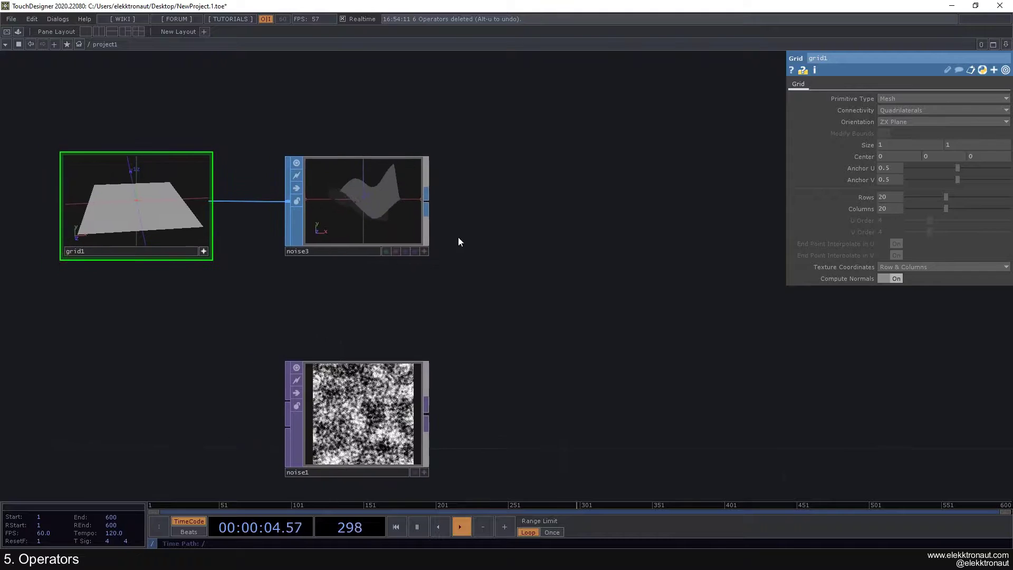
click(205, 252)
Step: Animate the Noise SOP by setting its Z translate to the expression absTime.seconds * .2
click(390, 215)
click(832, 84)
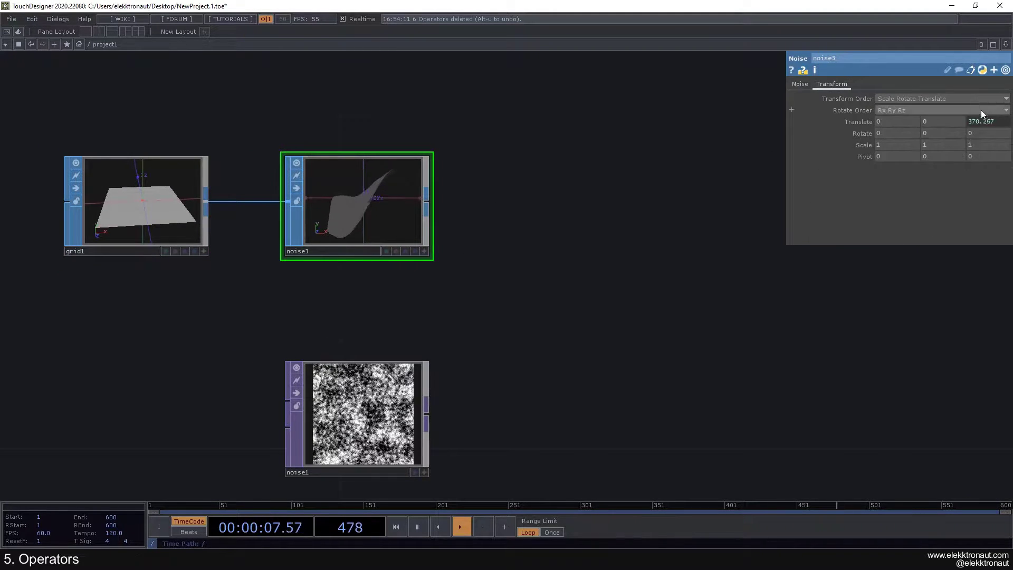
click(1002, 124)
text(* .2)
key(Return)
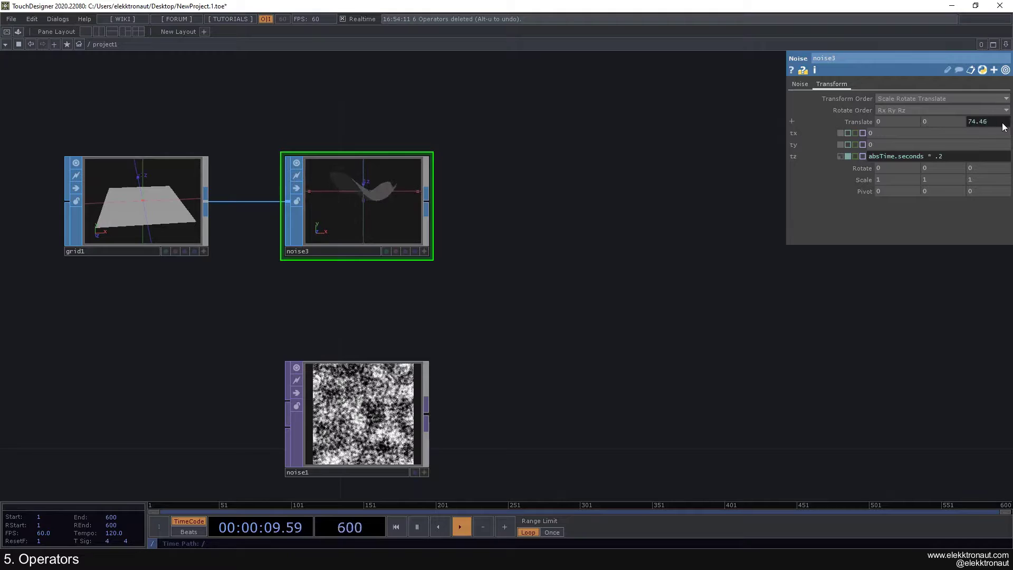
click(799, 85)
key(h)
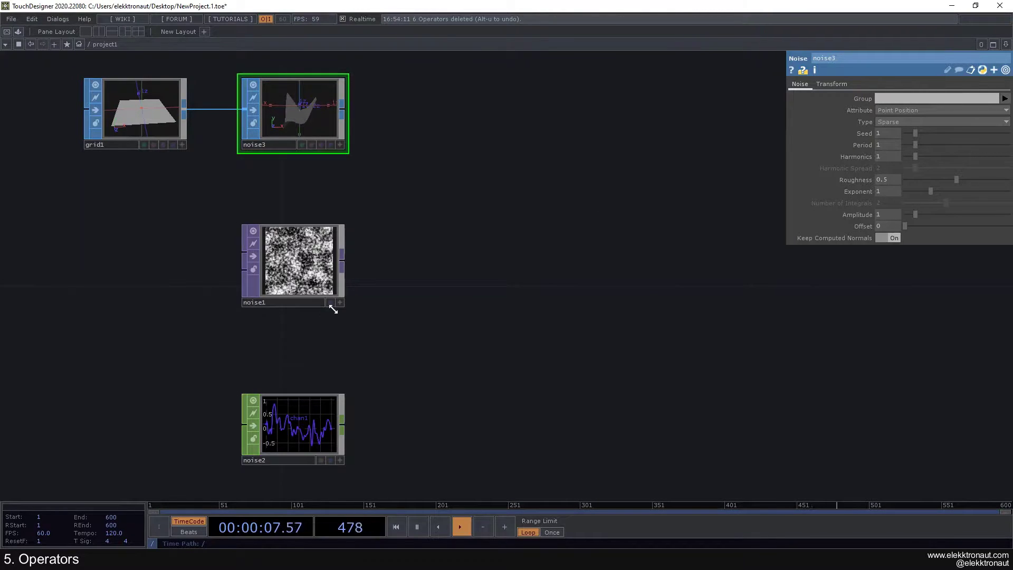
Step: Compare the parameters of the Noise TOP, Noise CHOP and Noise SOP by selecting each one
click(316, 274)
click(308, 427)
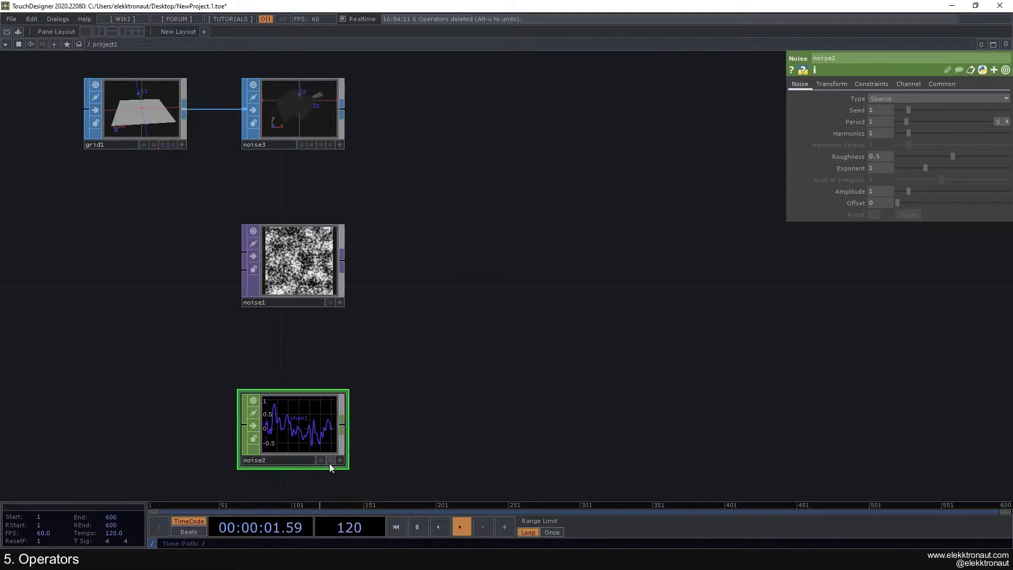
click(302, 132)
mouse_move(338, 197)
mouse_down()
mouse_move(297, 177)
mouse_move(318, 199)
mouse_up()
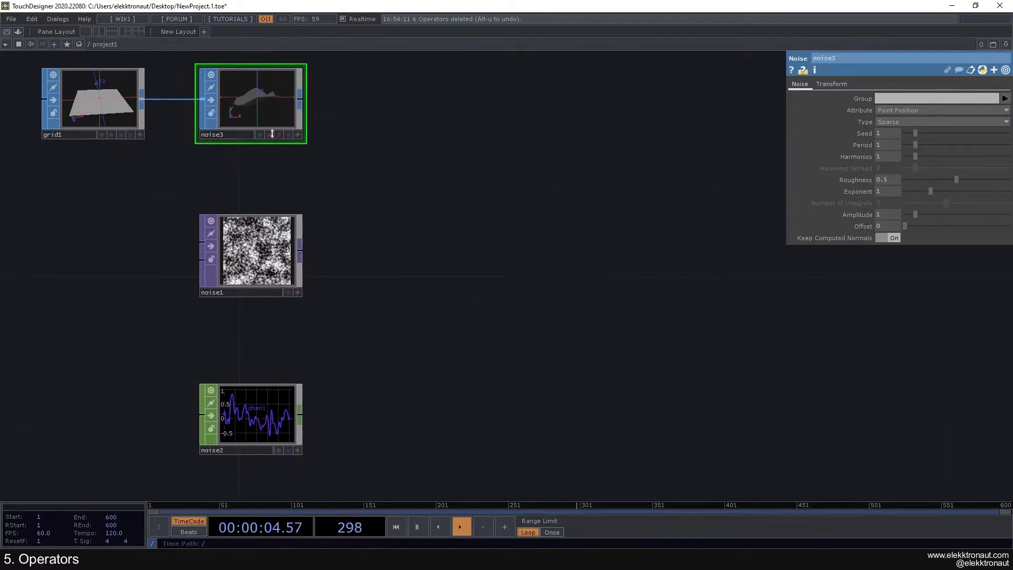
click(259, 254)
click(281, 423)
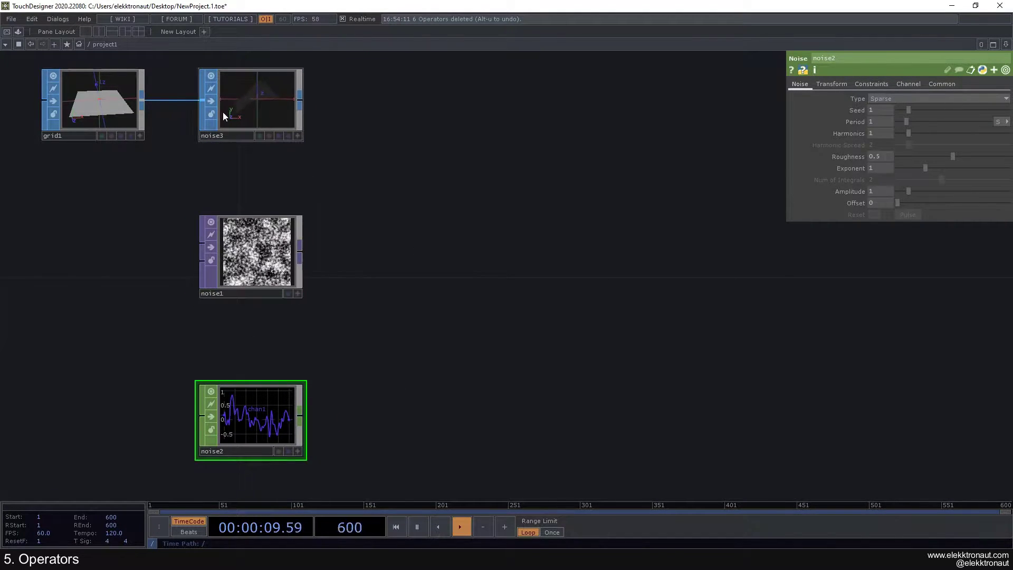
click(217, 95)
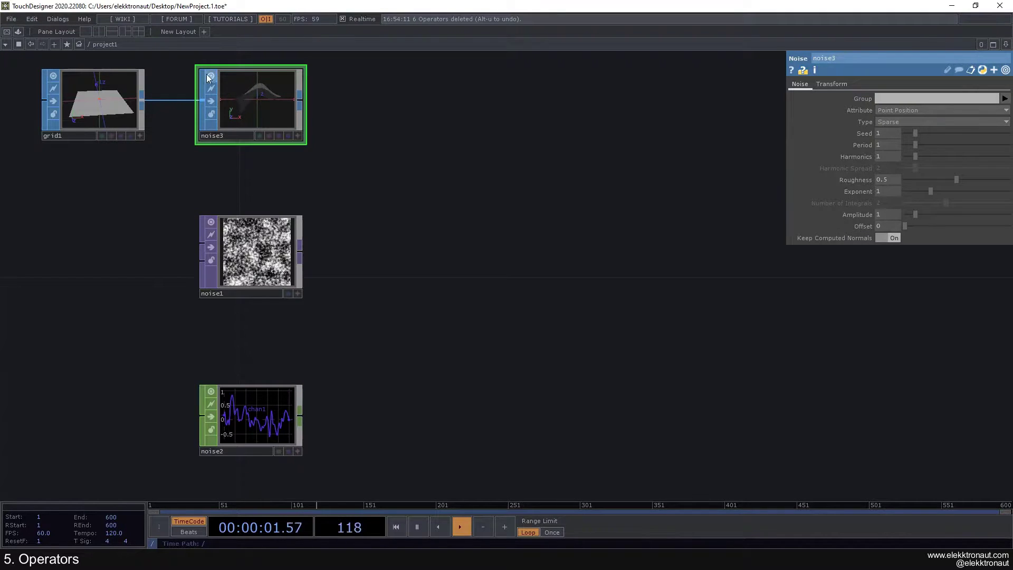
drag(188, 160, 210, 194)
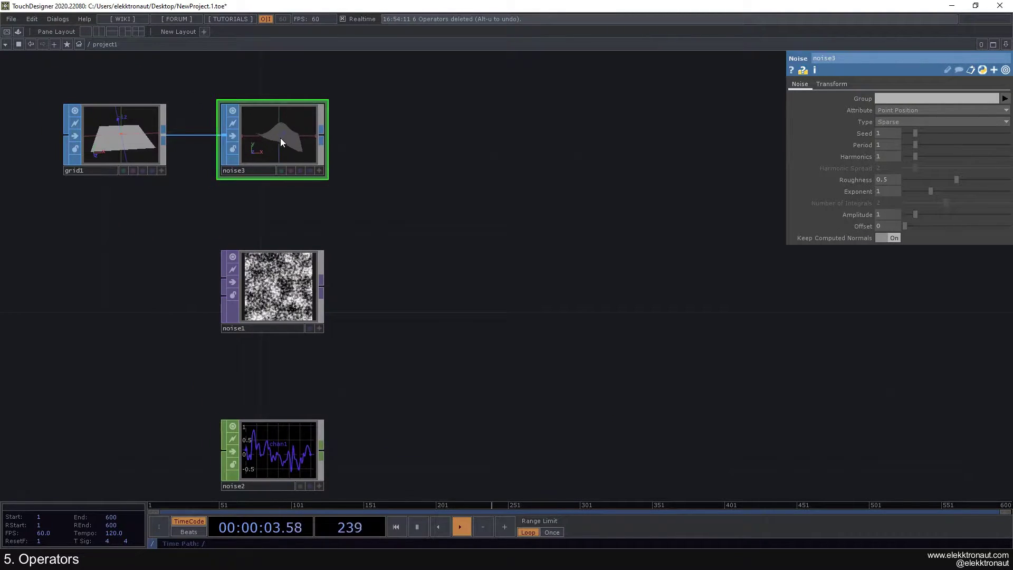
Step: Turn off the viewers of the Noise SOP and the Grid SOP
click(232, 111)
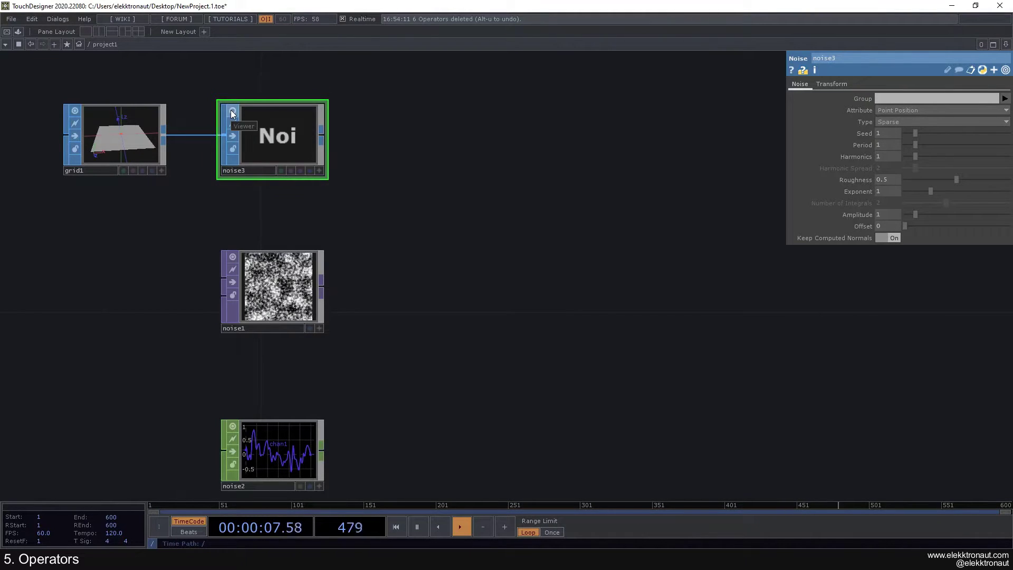
click(81, 122)
click(74, 110)
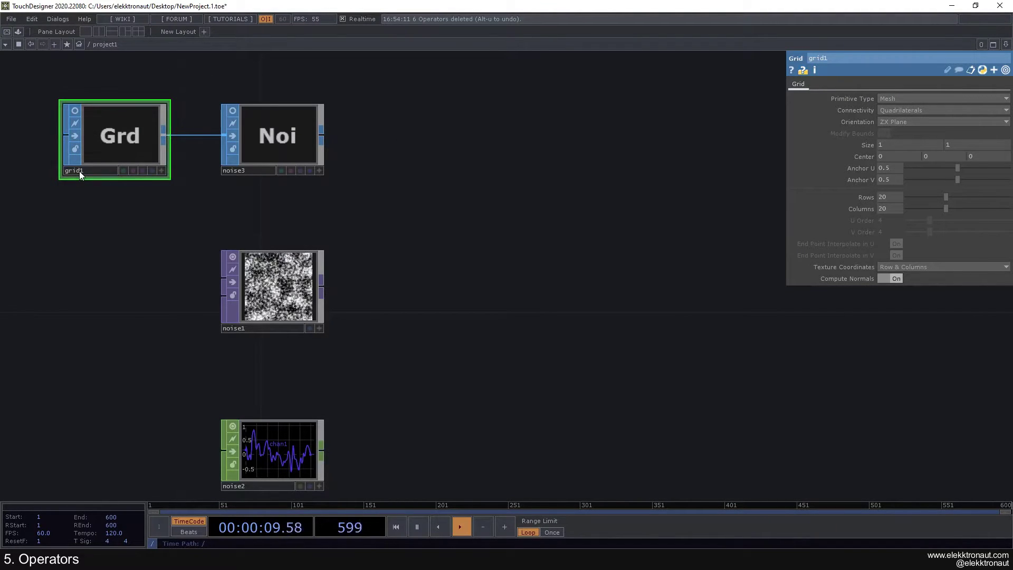
Step: Turn the viewers of the Noise SOP and the Grid SOP back on
click(263, 144)
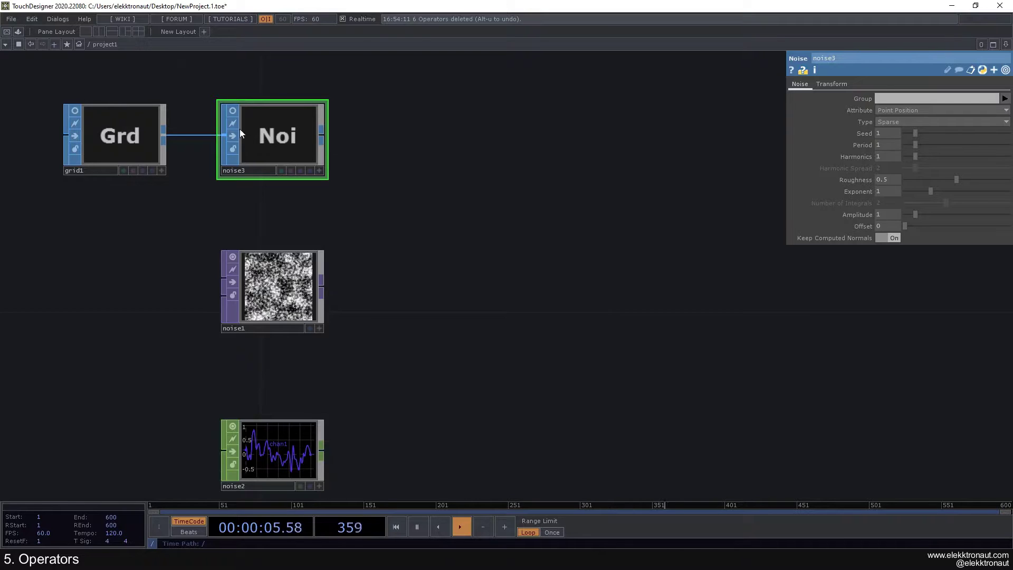
click(232, 109)
scroll(232, 109, up, 4)
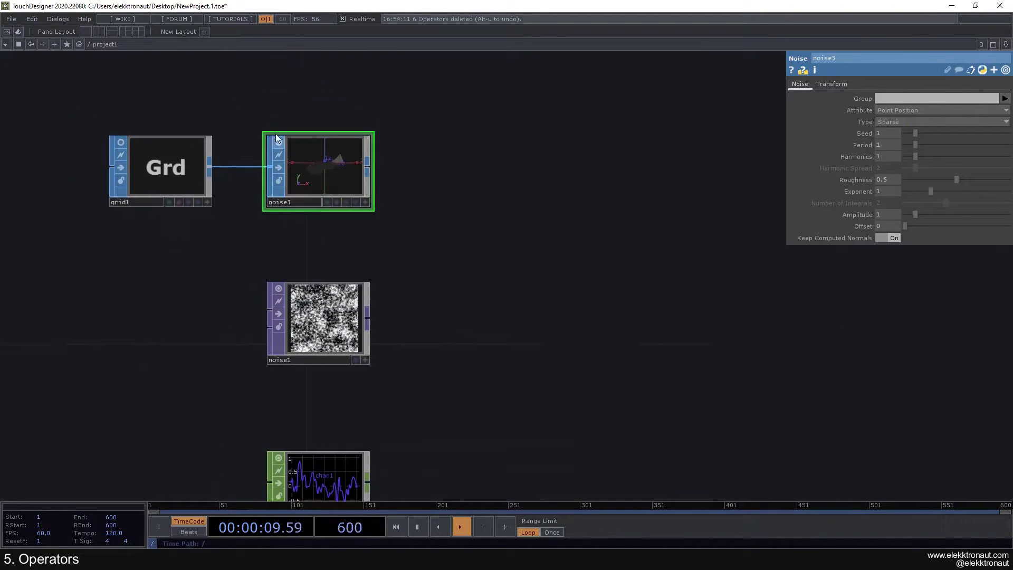
scroll(275, 148, down, 2)
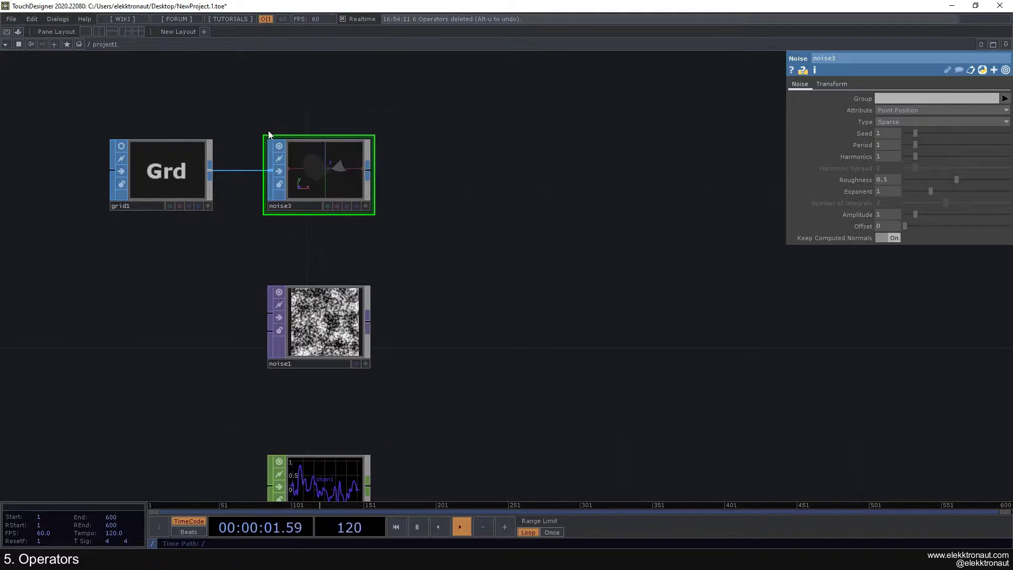
click(121, 146)
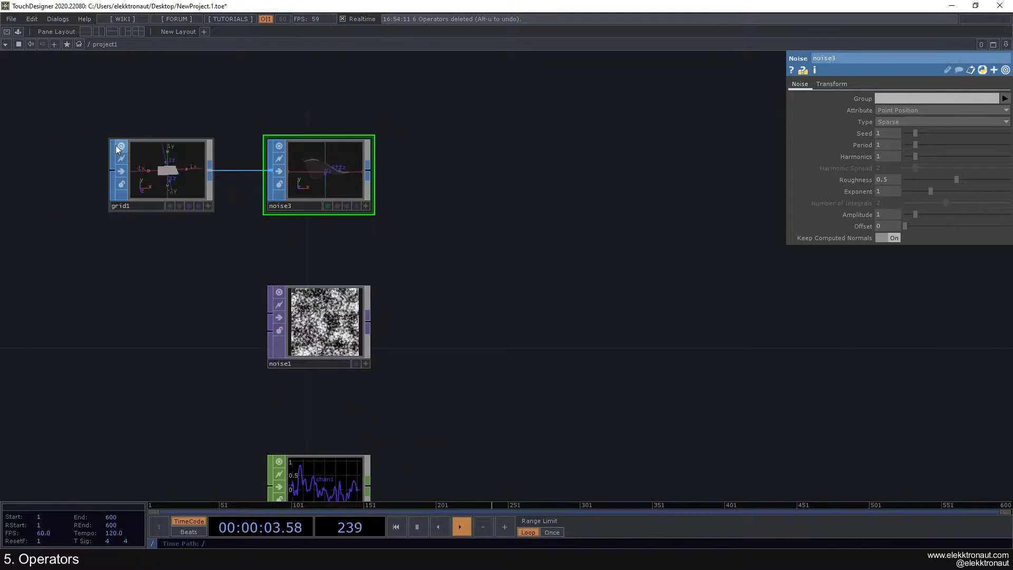
Step: Examine the flat grid and its noise-displaced surface in the previews of the two connected SOPs
click(160, 174)
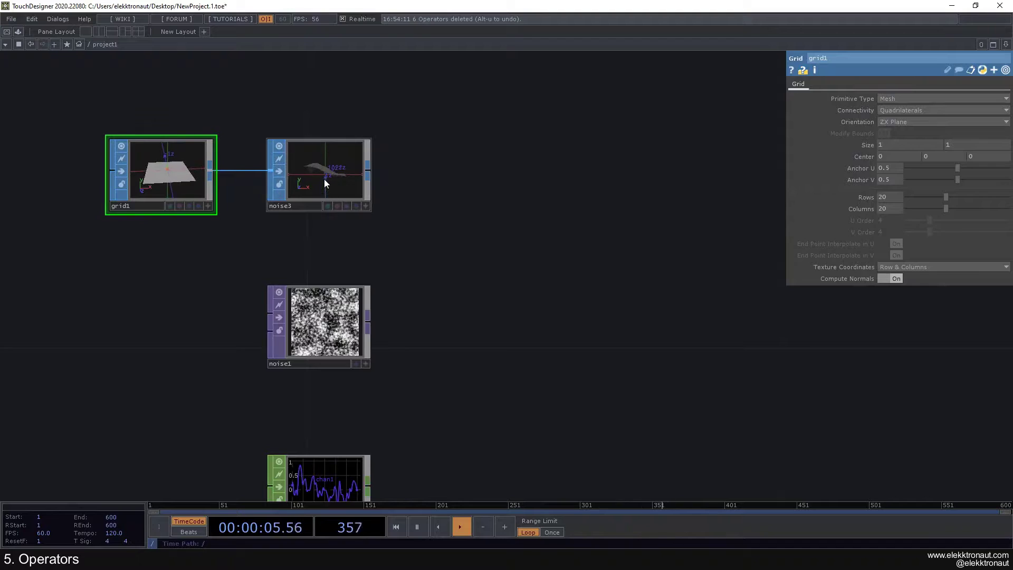
click(324, 179)
scroll(164, 206, up, 5)
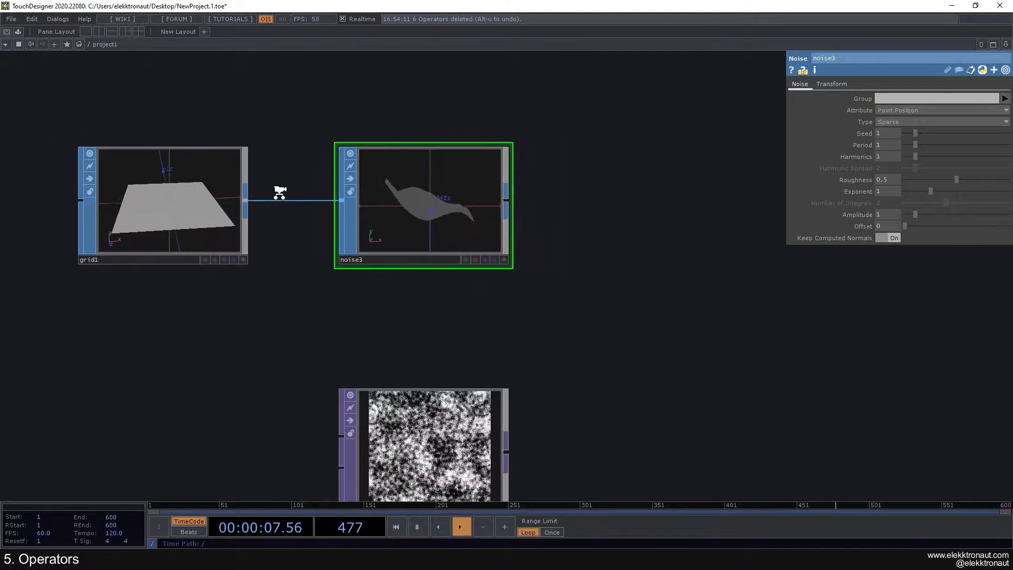
click(567, 286)
drag(527, 266, 366, 224)
click(566, 286)
scroll(565, 286, down, 2)
scroll(565, 286, down, 4)
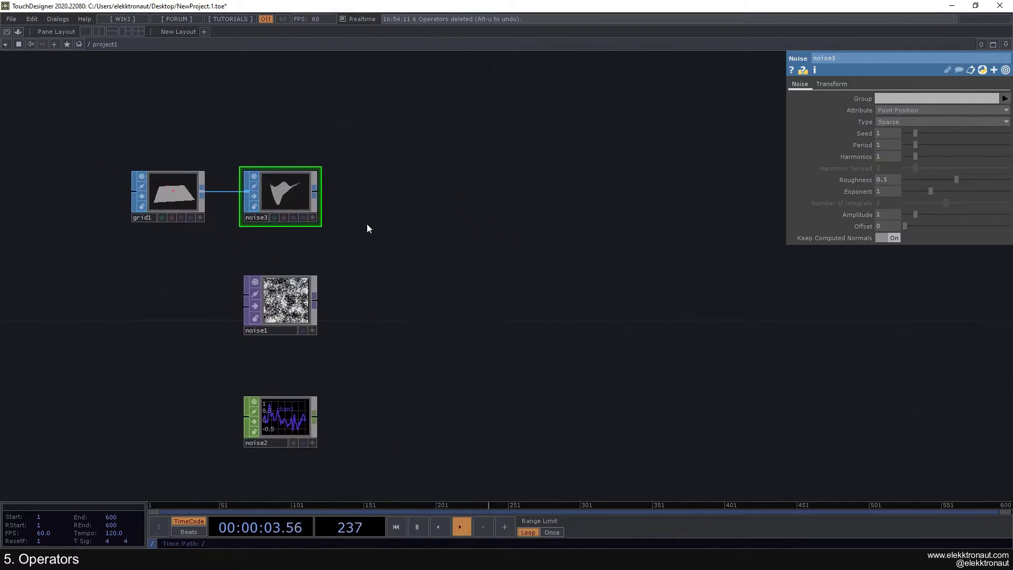
Step: Switch the viewers of the Grid SOP and the Noise SOP off and on again, and lock the Noise SOP
click(134, 175)
click(246, 176)
scroll(272, 232, up, 3)
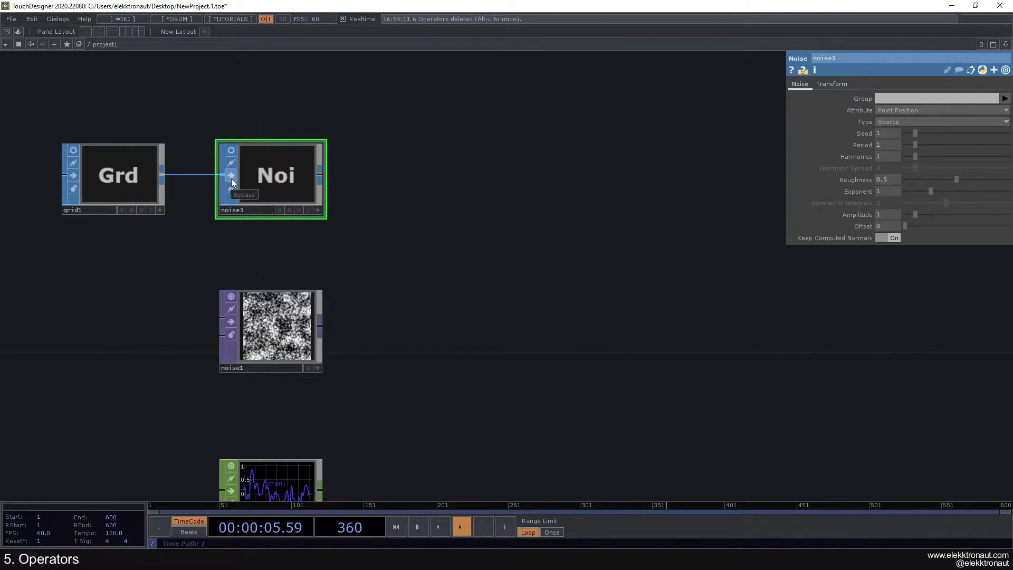
click(229, 150)
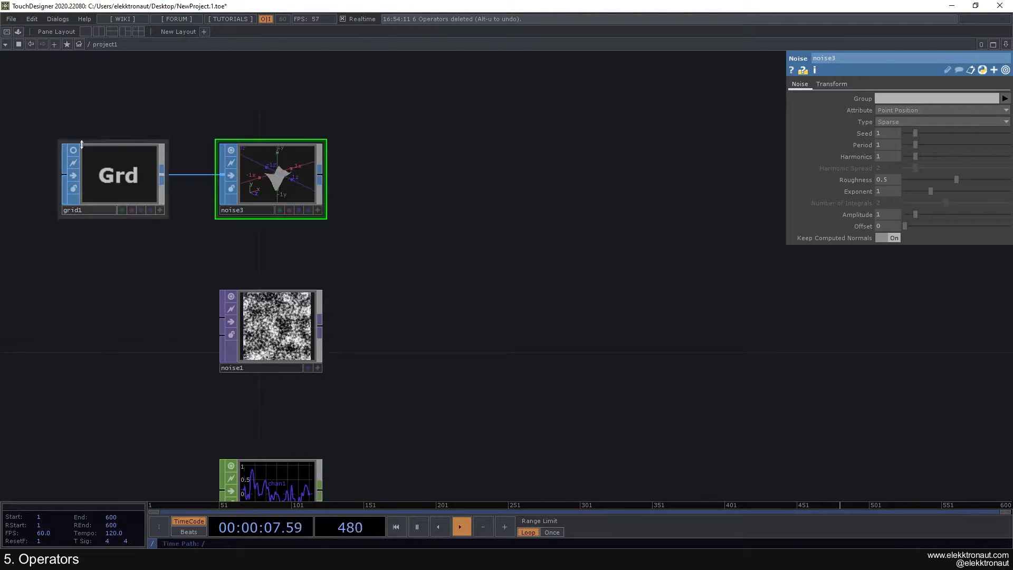
scroll(237, 191, up, 1)
scroll(236, 186, up, 2)
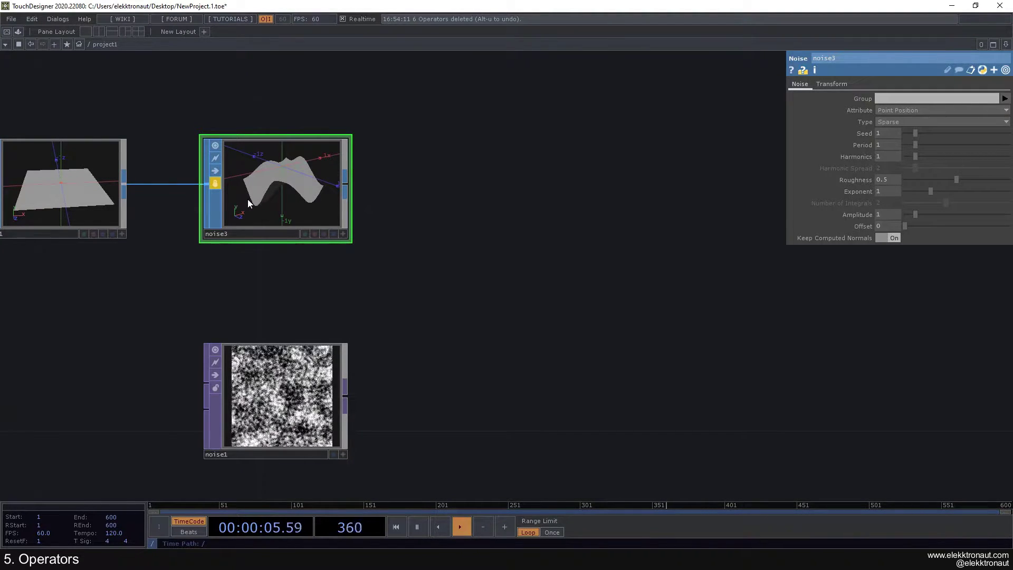
Step: Add a Null SOP to the output of the Noise SOP and space it farther away from it
right_click(345, 183)
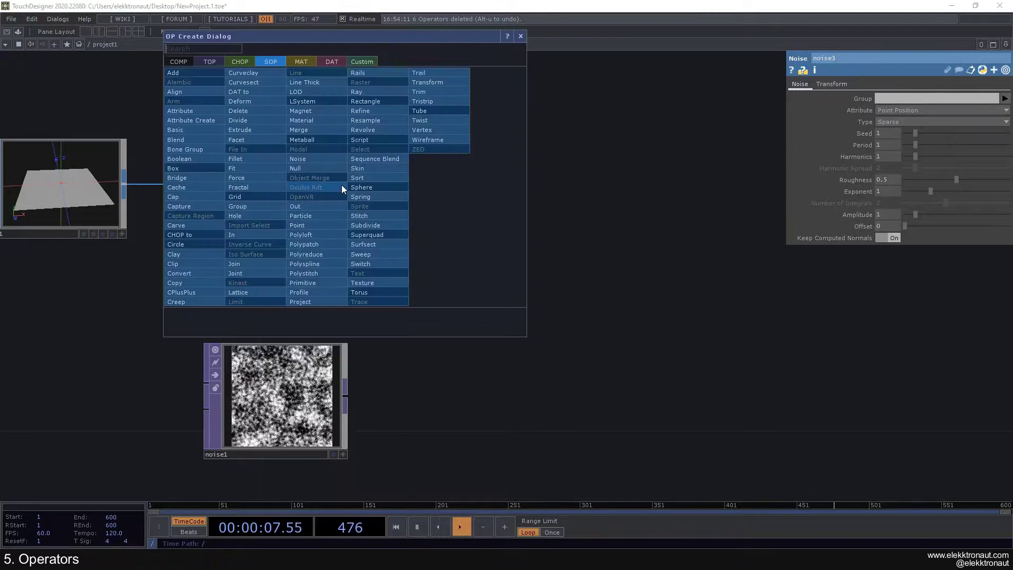
click(295, 168)
click(459, 181)
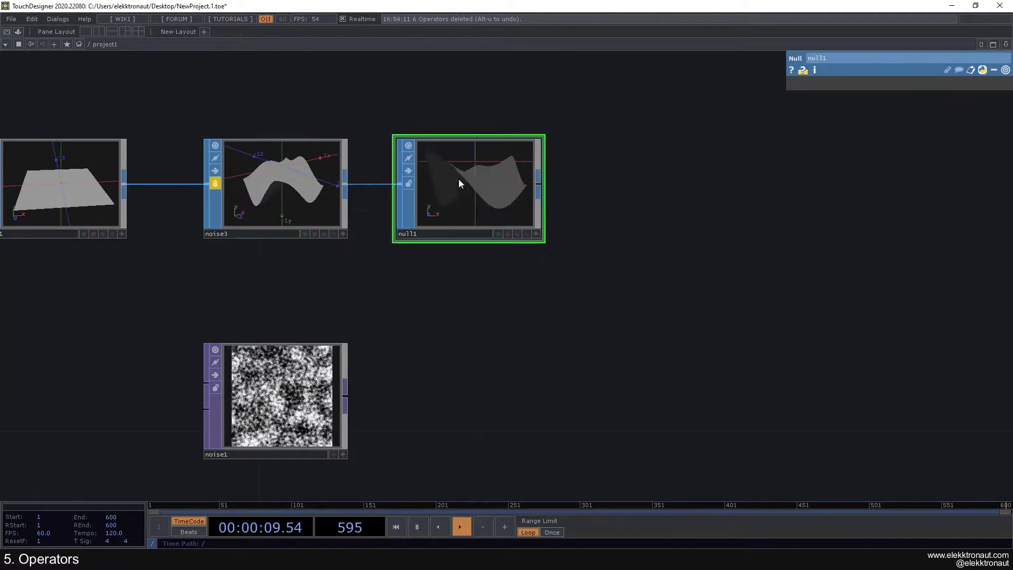
drag(458, 183, 500, 192)
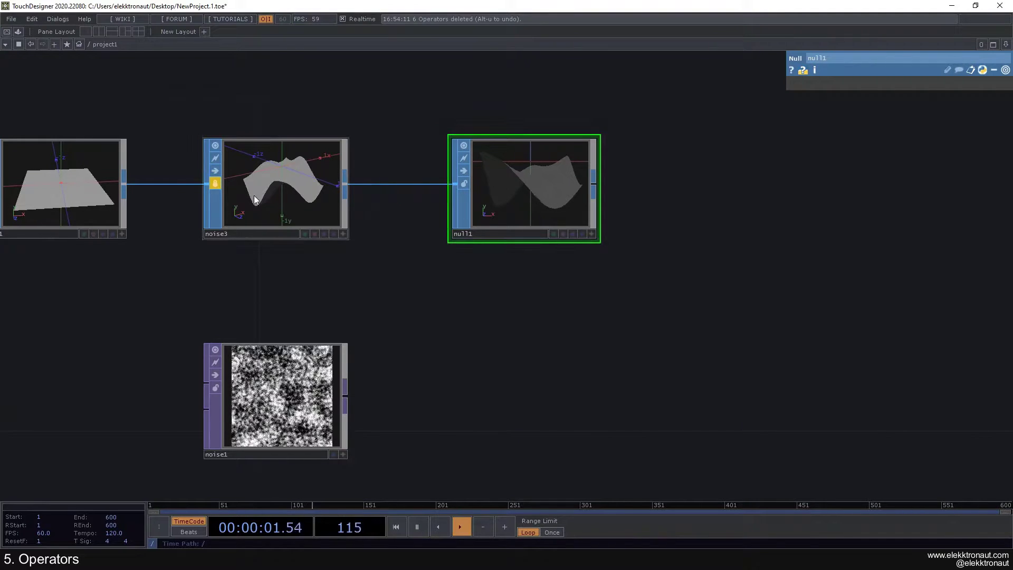
click(274, 179)
drag(209, 224, 293, 237)
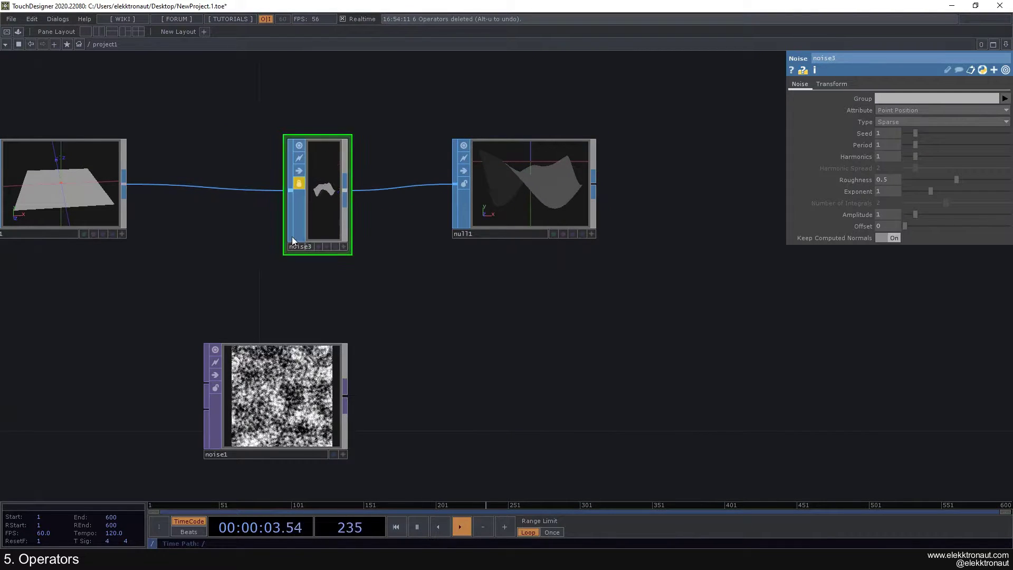
key(alt+u)
Step: Unlock the Noise SOP between the Grid SOP and the Null SOP
click(71, 185)
drag(163, 259, 226, 255)
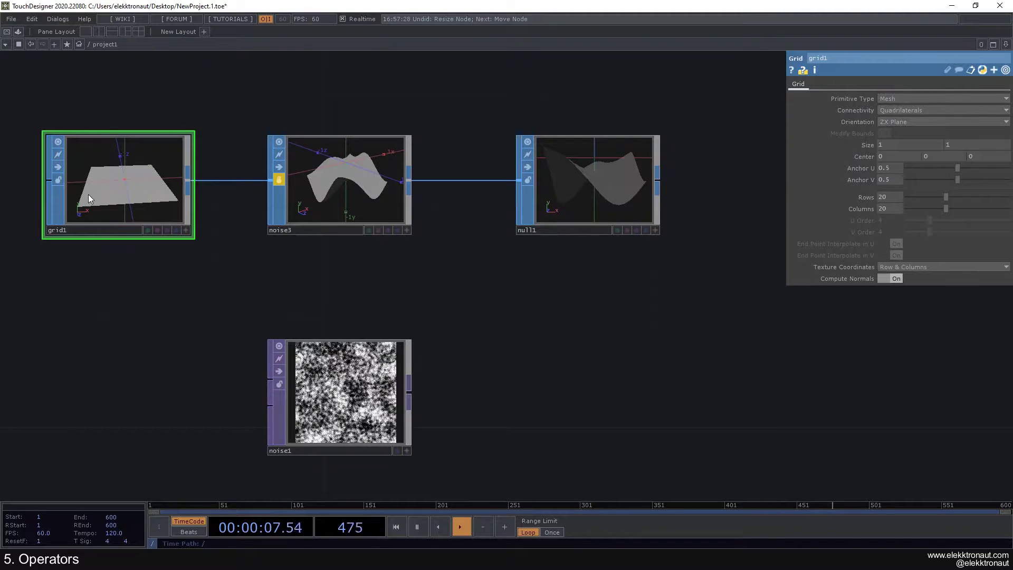
scroll(164, 221, down, 2)
drag(170, 290, 202, 254)
scroll(181, 273, down, 2)
scroll(182, 272, up, 2)
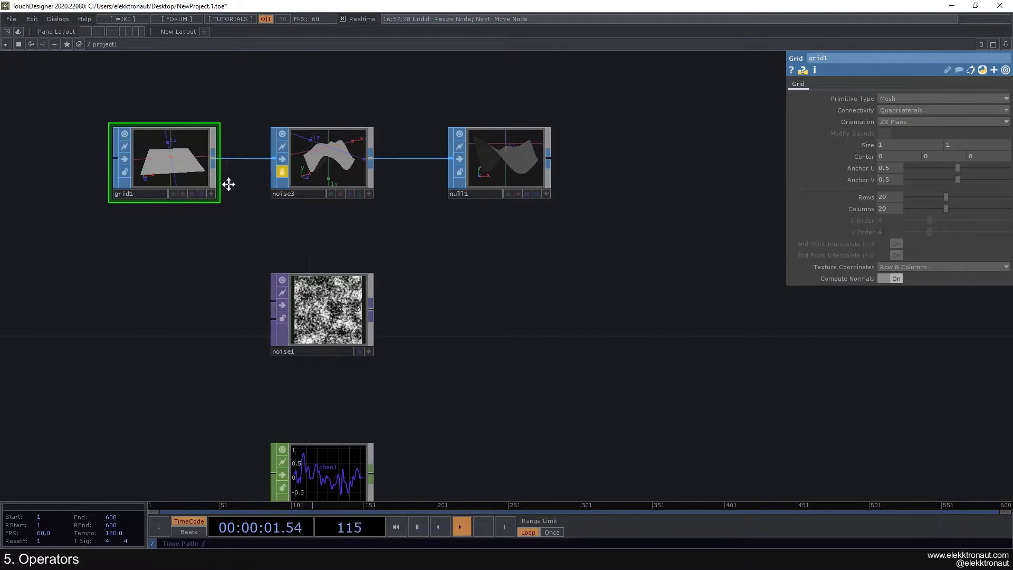
drag(229, 183, 139, 185)
click(164, 175)
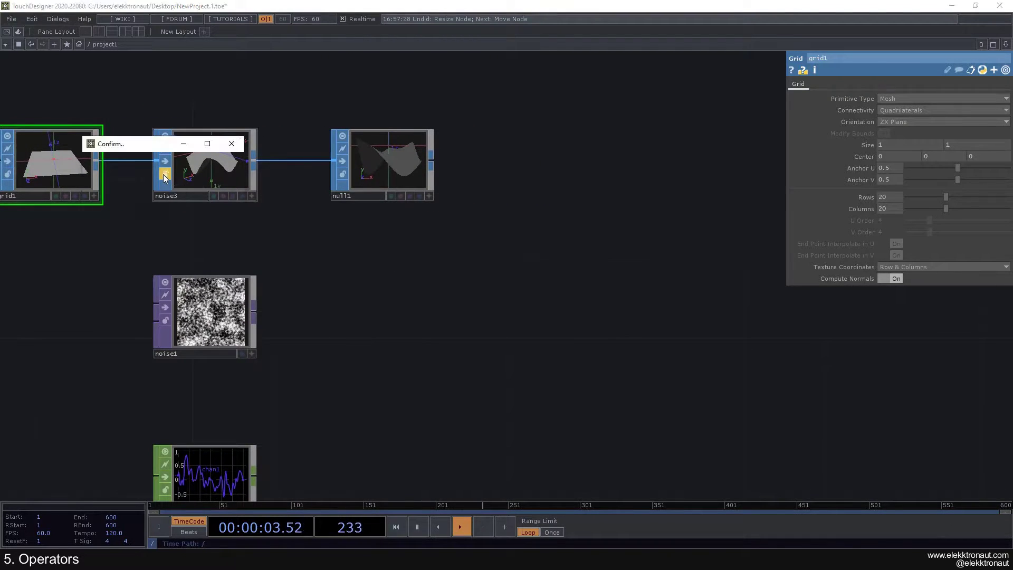
click(174, 191)
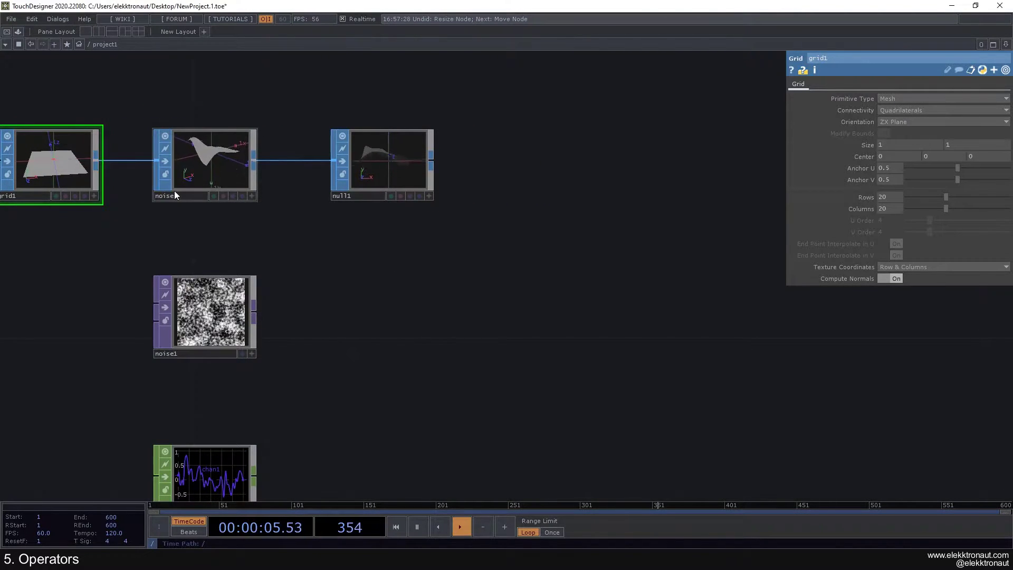
Step: Create an unconnected Edge TOP beside the Noise TOP
drag(313, 237, 265, 108)
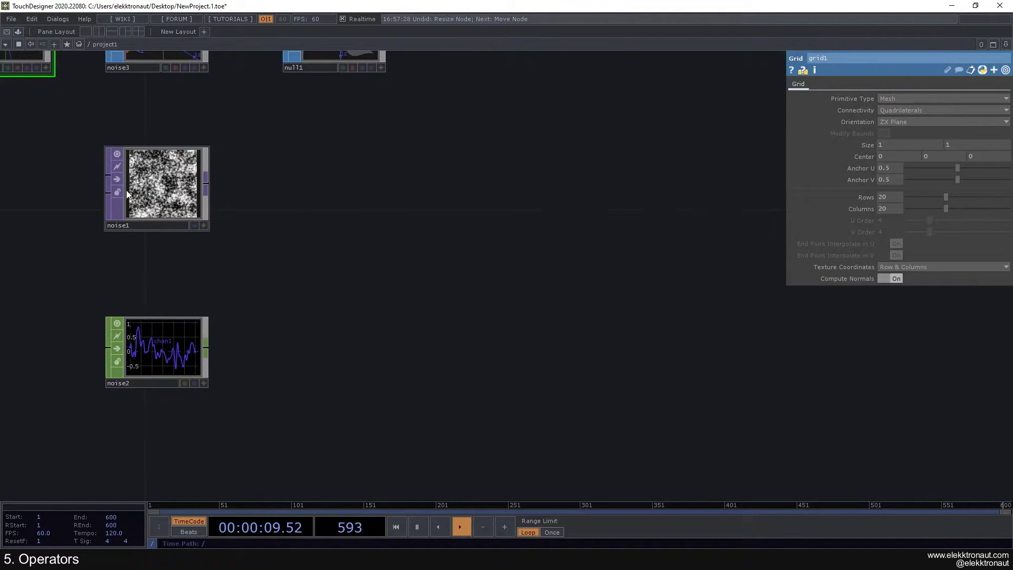
drag(265, 192, 224, 223)
key(Tab)
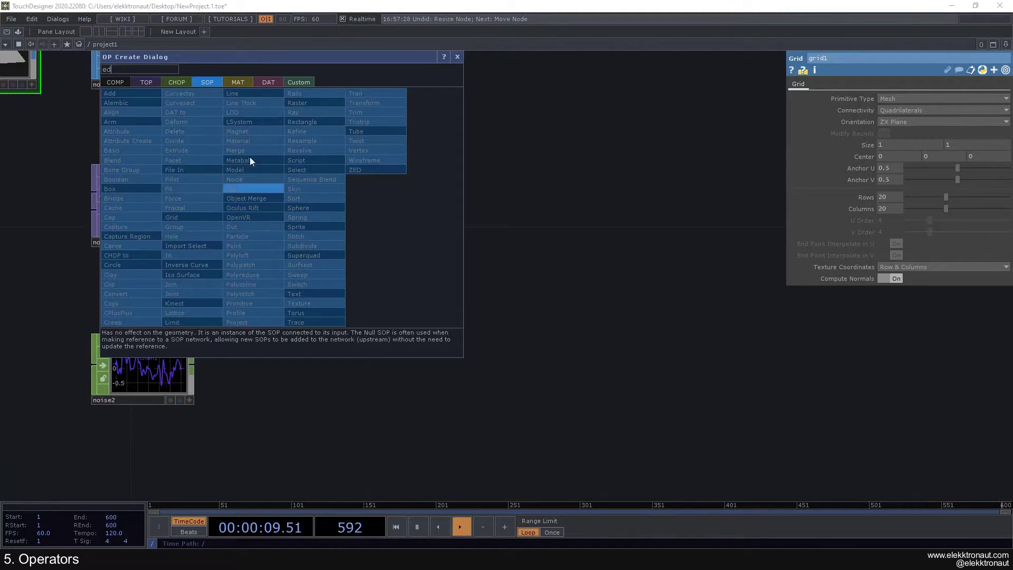
click(145, 82)
text(ed)
click(128, 321)
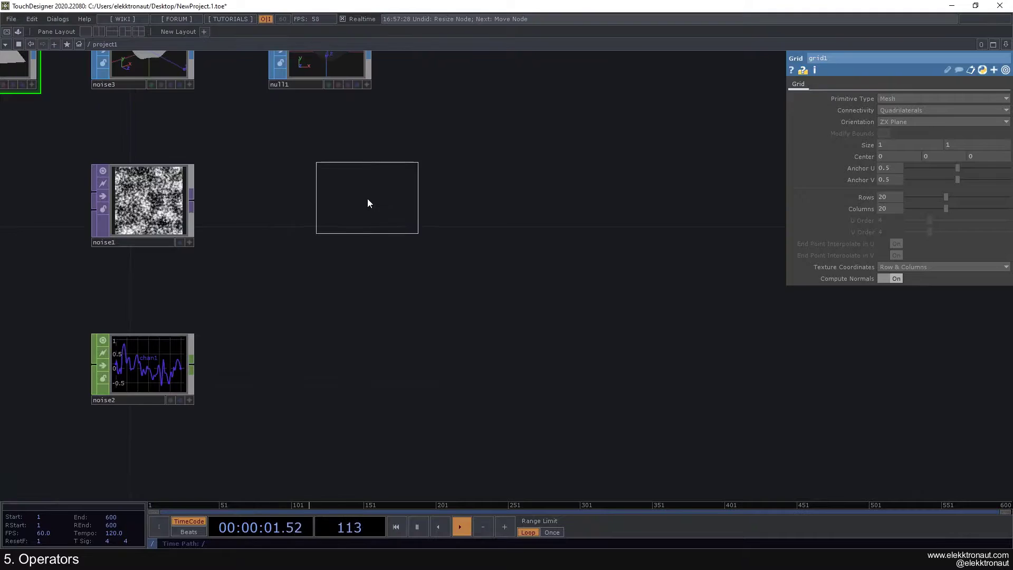
click(361, 200)
Step: Set the Noise TOP's Period to 4 and move the Edge TOP level with it
click(182, 200)
click(896, 121)
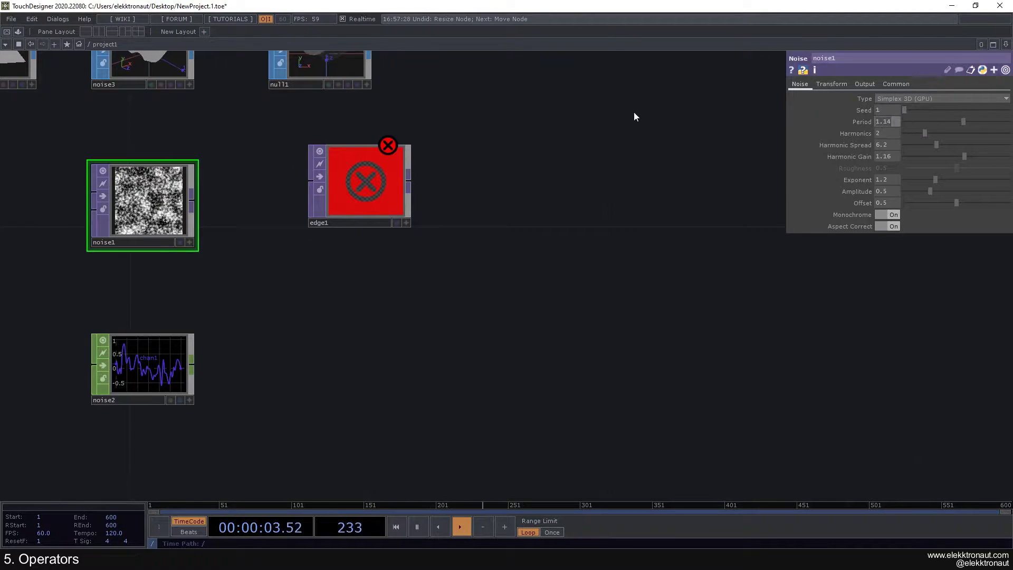
text(4)
key(Return)
mouse_move(346, 211)
mouse_down()
mouse_move(358, 224)
mouse_move(346, 231)
mouse_up()
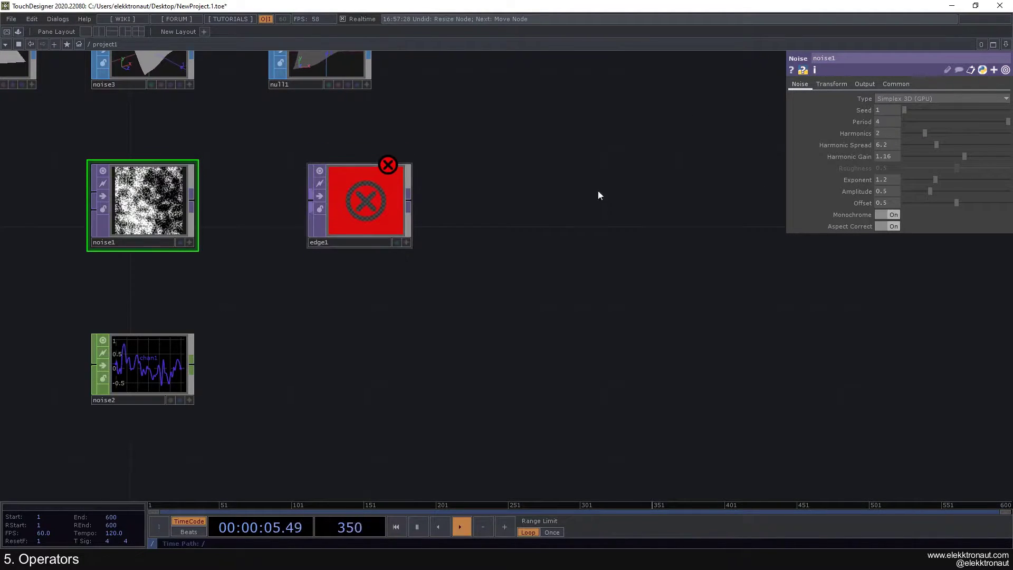
Step: Set the Noise TOP's Harmonics to 1 and its Harmonic Spread to 3.7
drag(924, 133, 842, 135)
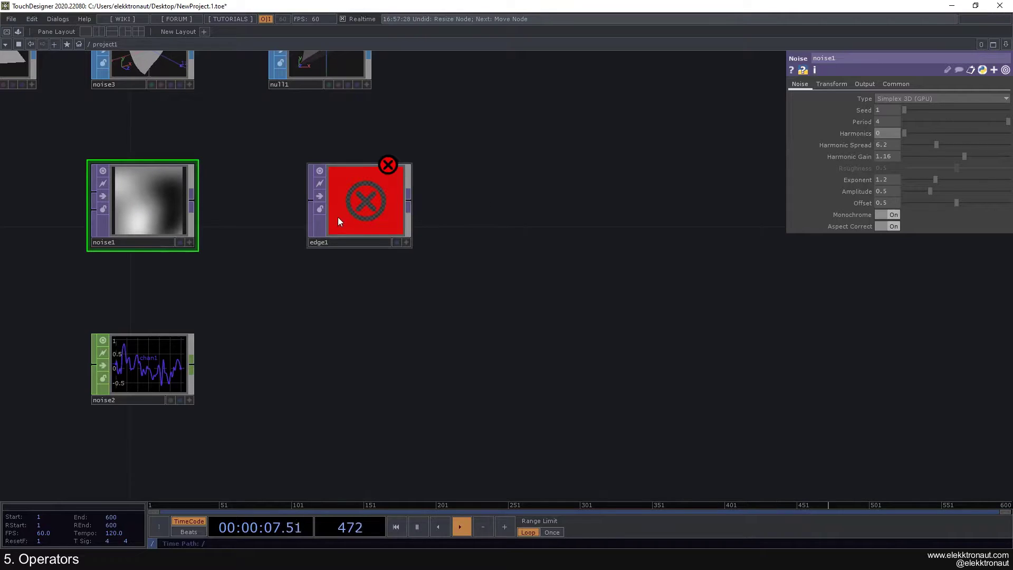
drag(908, 134, 925, 148)
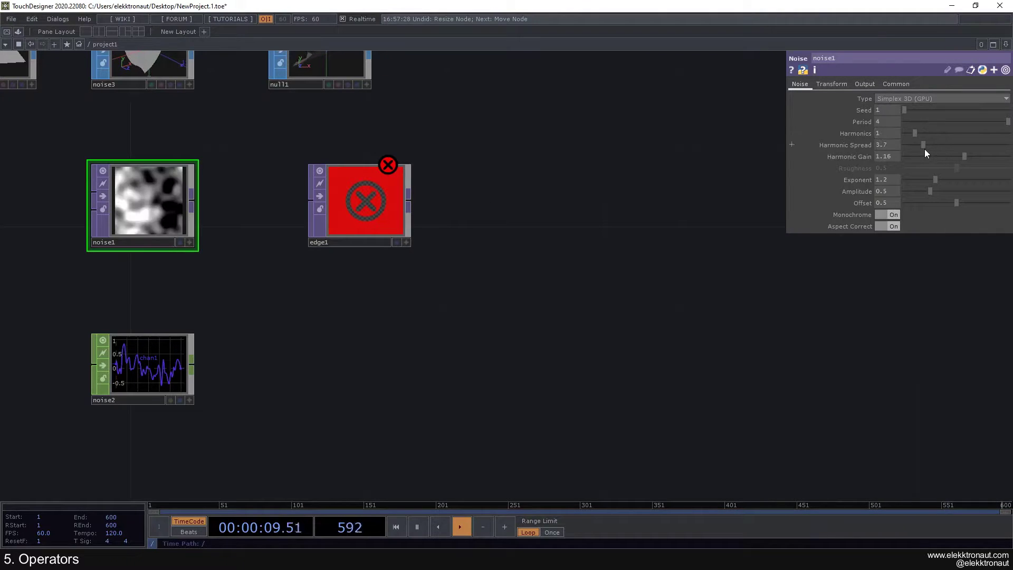
Step: Connect the Noise TOP's output to the Edge TOP's input, and delete the Edge TOP again
click(312, 236)
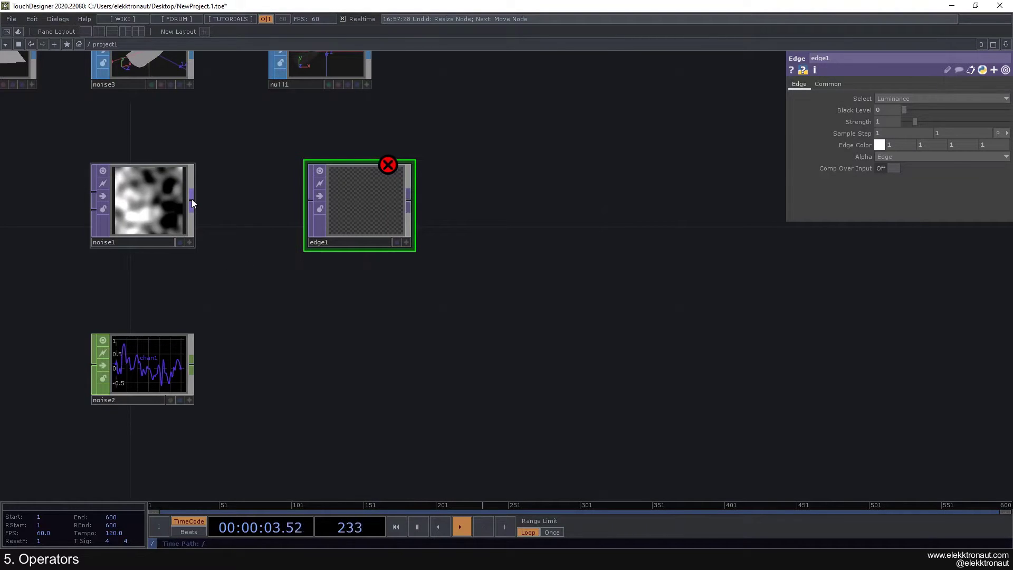
drag(192, 201, 311, 201)
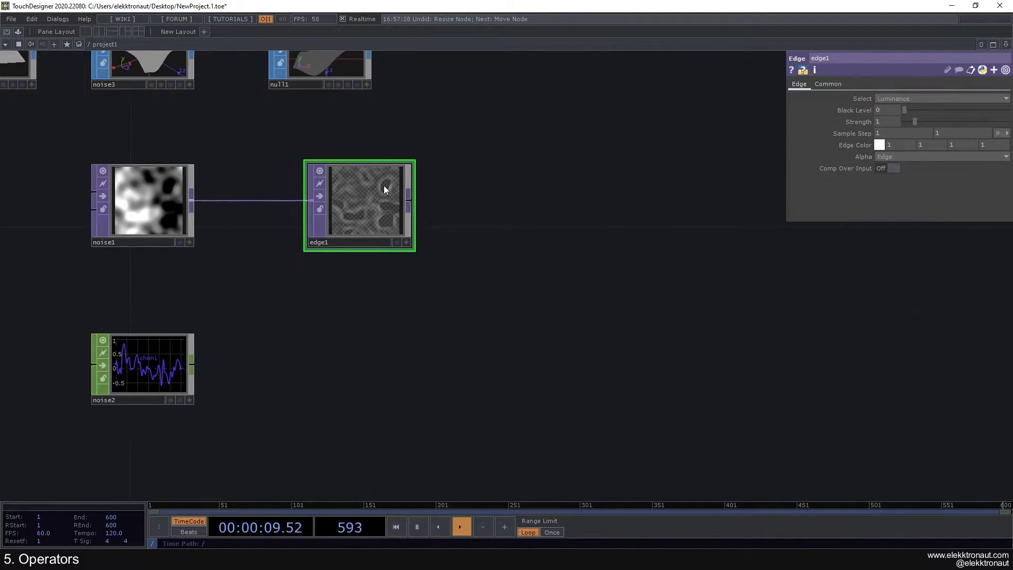
key(Delete)
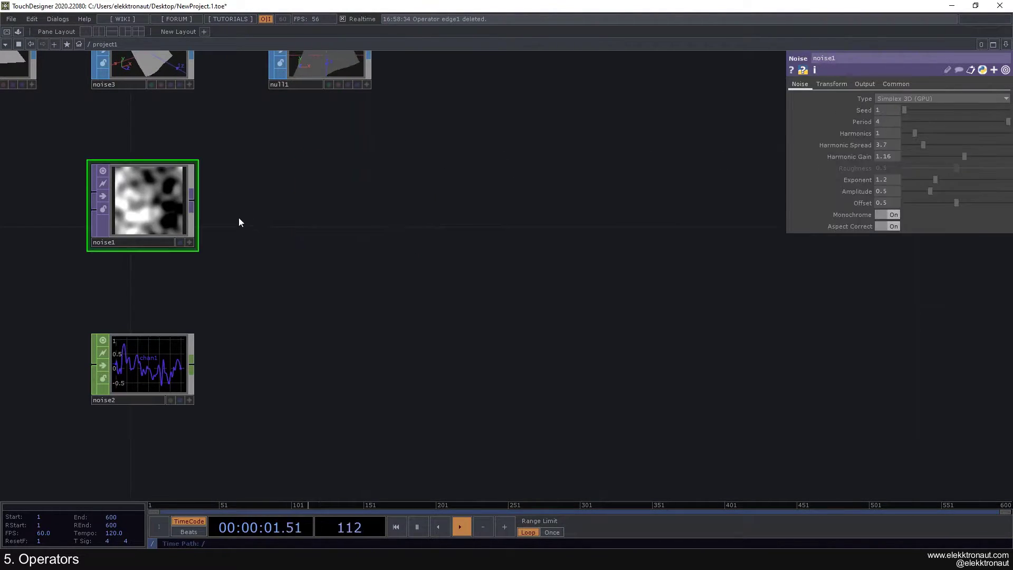
Step: Add a new Edge TOP directly from the Noise TOP's output and place it beside the Noise TOP
right_click(191, 199)
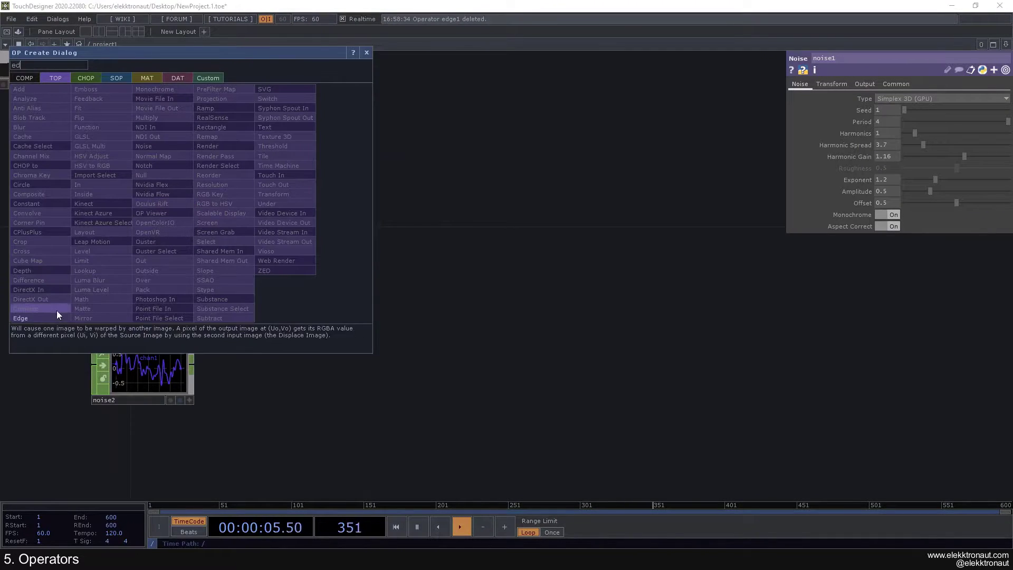
click(24, 318)
click(321, 207)
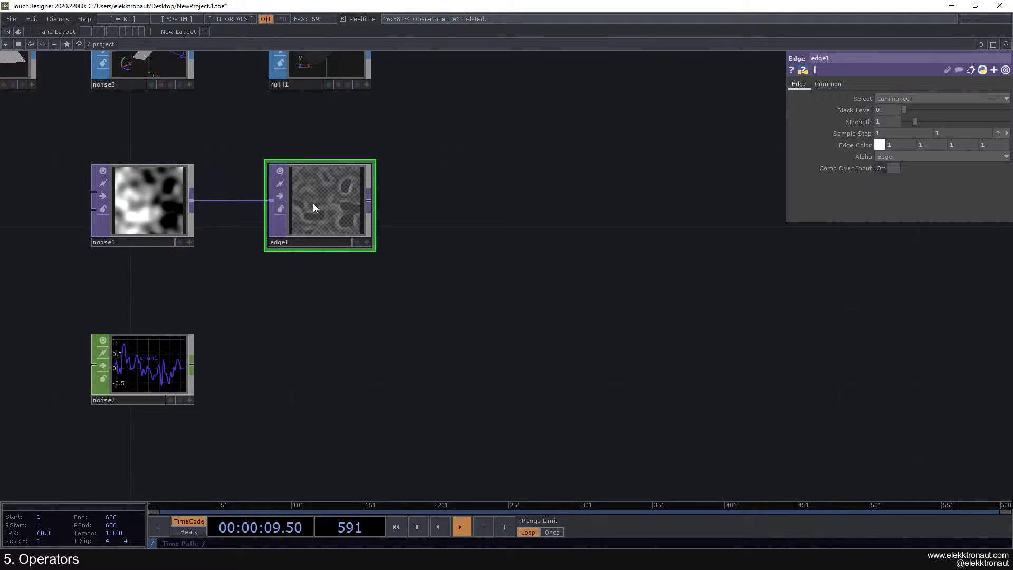
drag(442, 199, 487, 188)
scroll(307, 194, up, 3)
scroll(307, 194, down, 3)
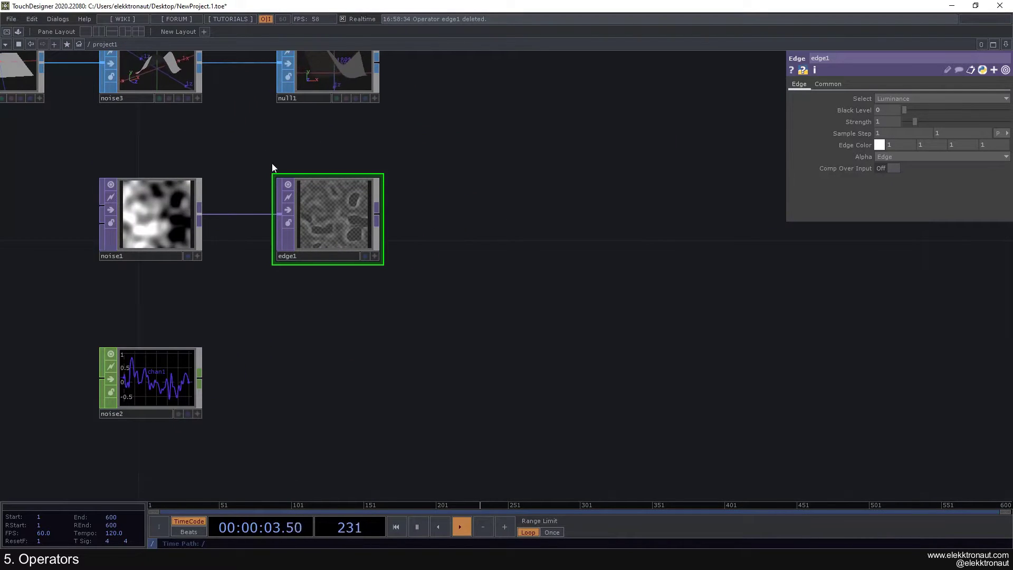
Step: Move the Edge TOP farther away from the Noise TOP to leave room along their connecting wire
click(170, 204)
click(337, 210)
drag(415, 209, 351, 208)
drag(274, 216, 473, 232)
drag(346, 248, 437, 248)
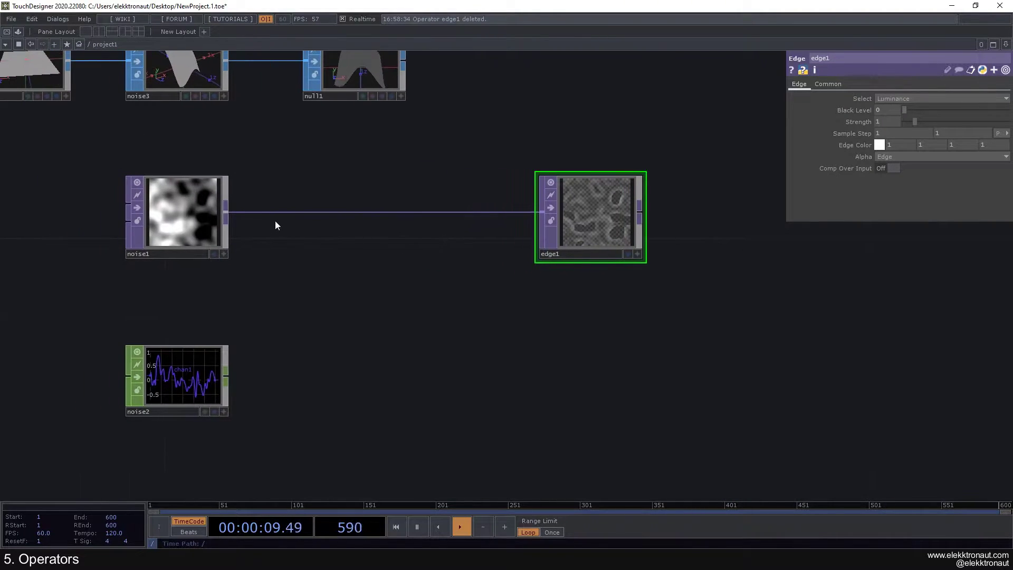
drag(351, 249, 258, 263)
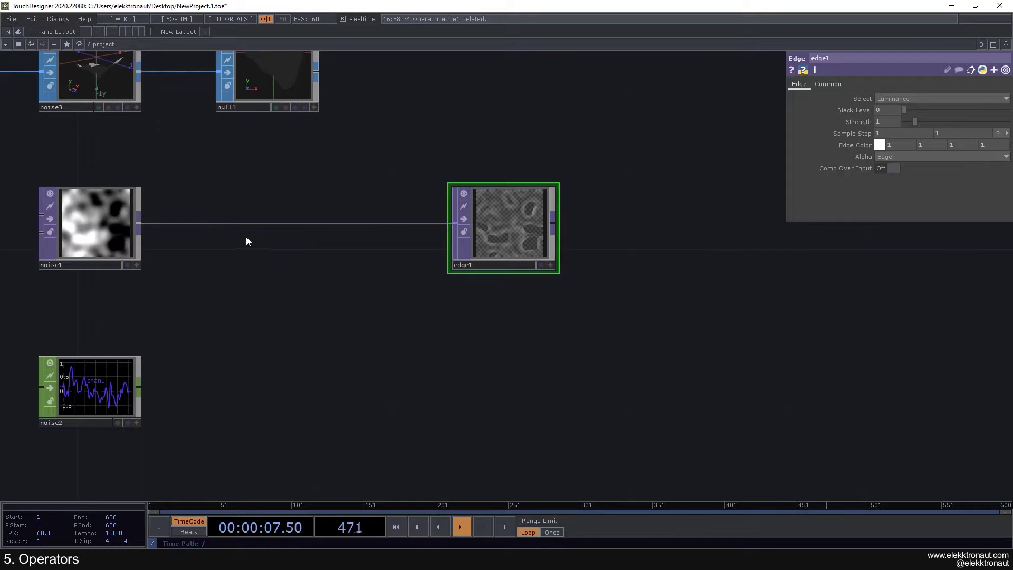
Step: Add a Blur TOP as a separate branch from the wire between the Noise TOP and the Edge TOP, placed below it
mouse_move(494, 223)
mouse_down()
mouse_move(494, 302)
mouse_move(500, 238)
mouse_up()
right_click(256, 226)
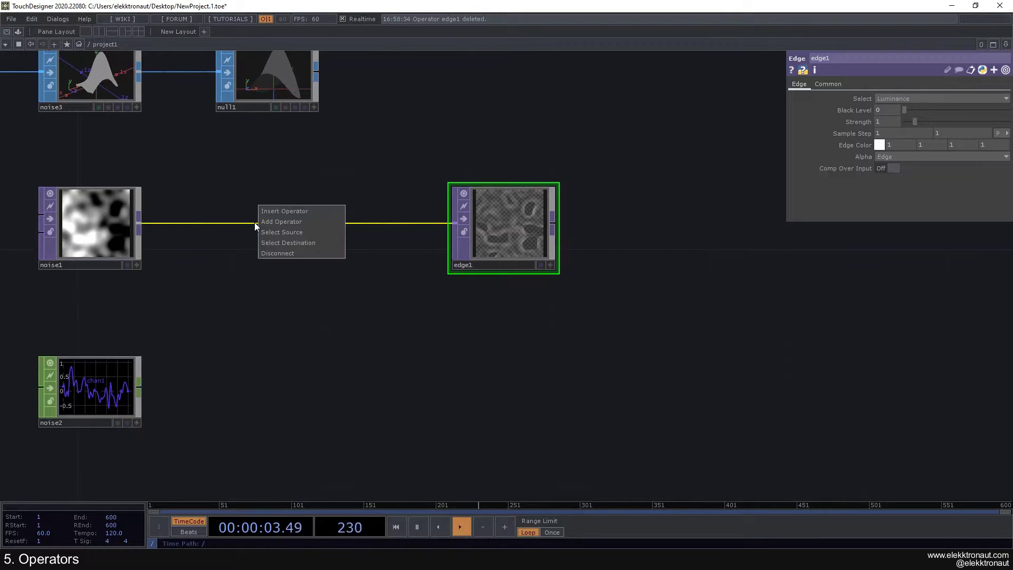
click(292, 217)
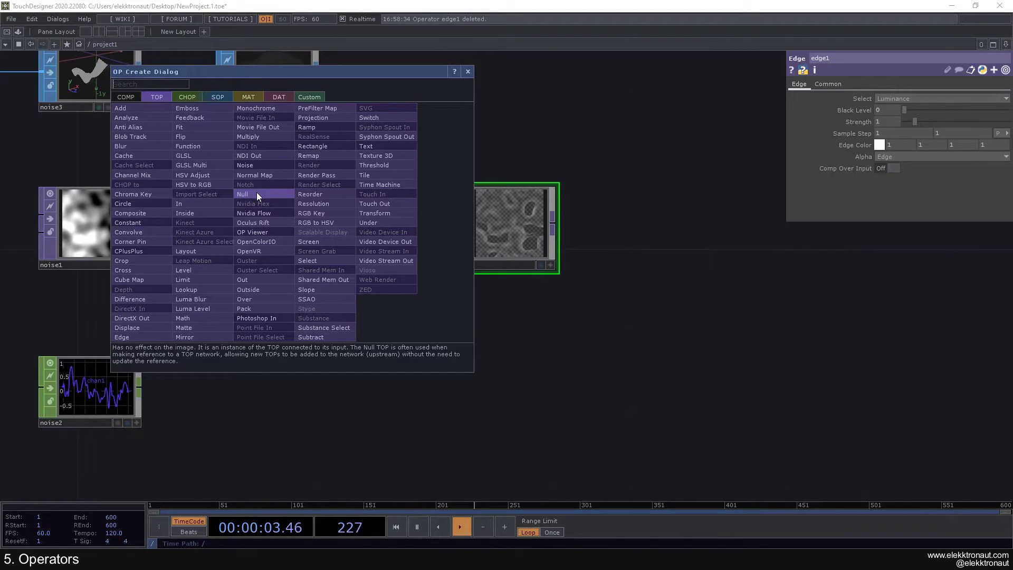
text(b)
click(127, 146)
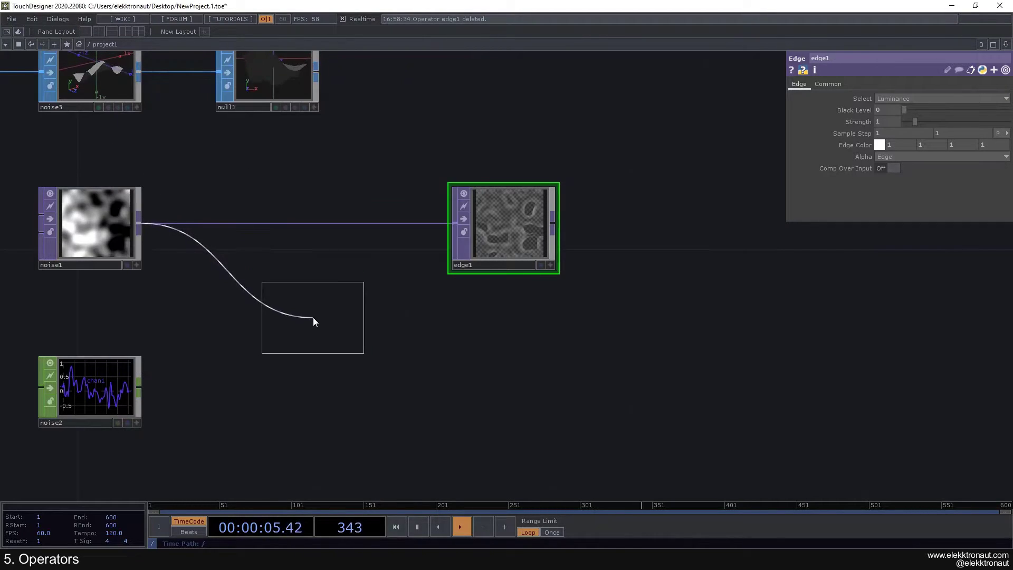
click(312, 315)
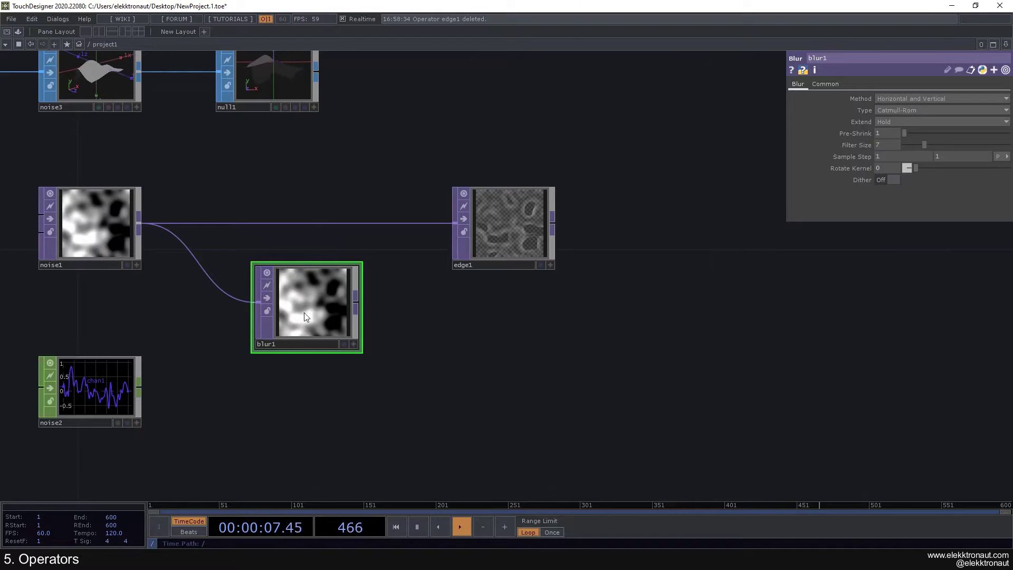
Step: Set the Blur TOP's Pre-Shrink to 7 and its Filter Size to 21
drag(904, 133, 971, 150)
drag(436, 314, 482, 318)
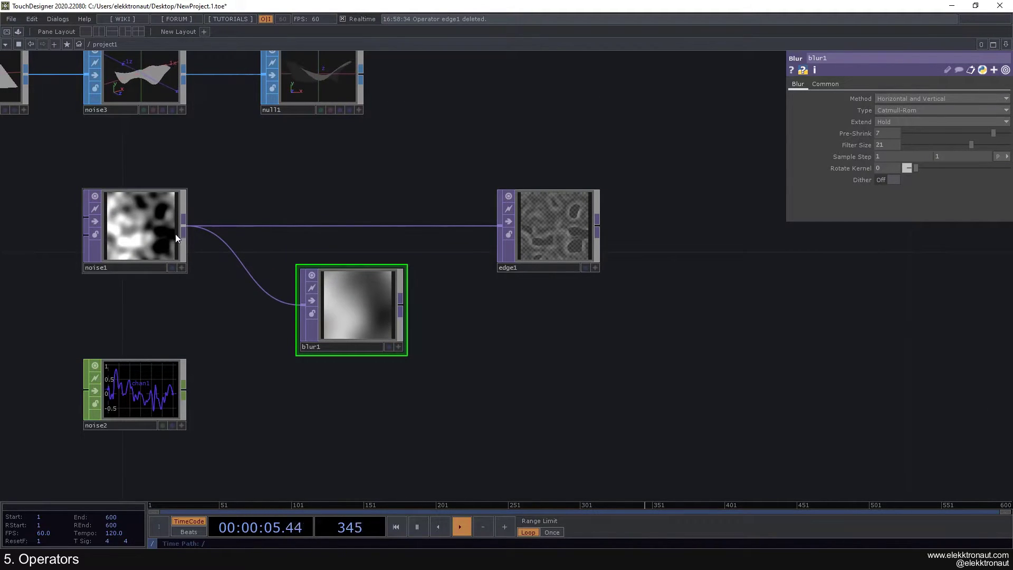
click(531, 214)
Step: Delete the Blur TOP branching off the Noise TOP
click(361, 321)
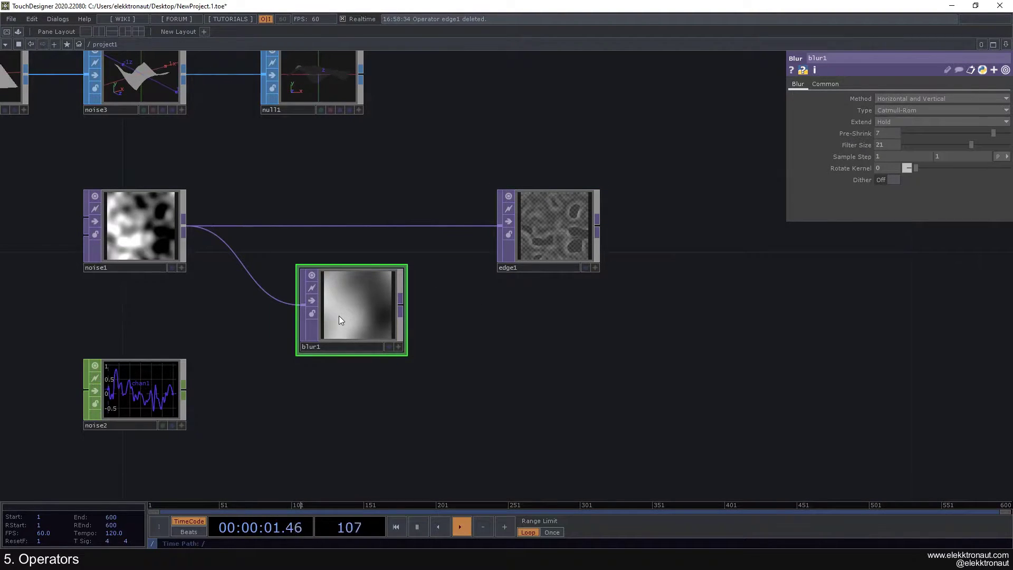
key(Delete)
Step: Insert a Transform TOP into the wire between the Noise TOP and the Edge TOP
right_click(308, 225)
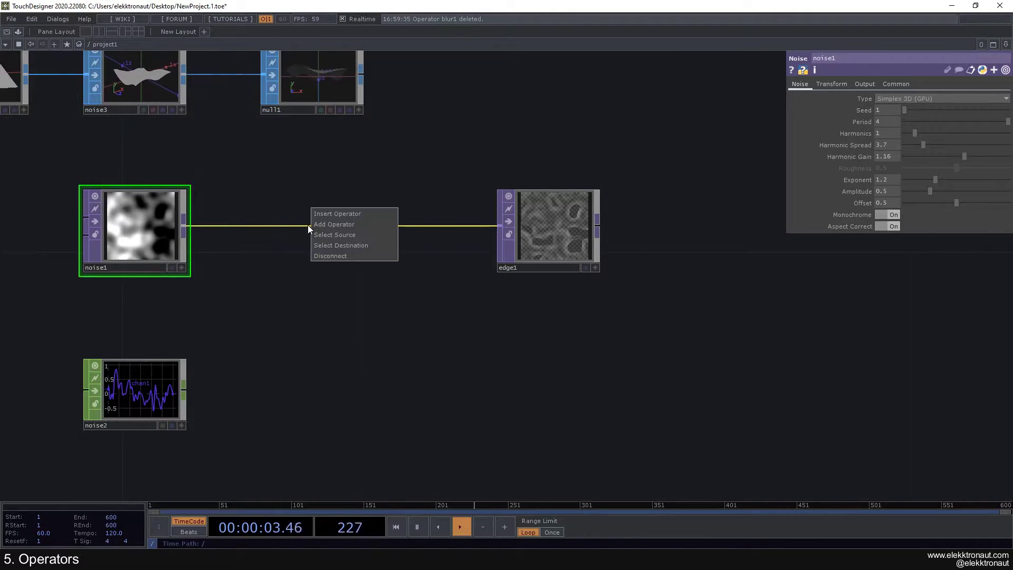
click(327, 213)
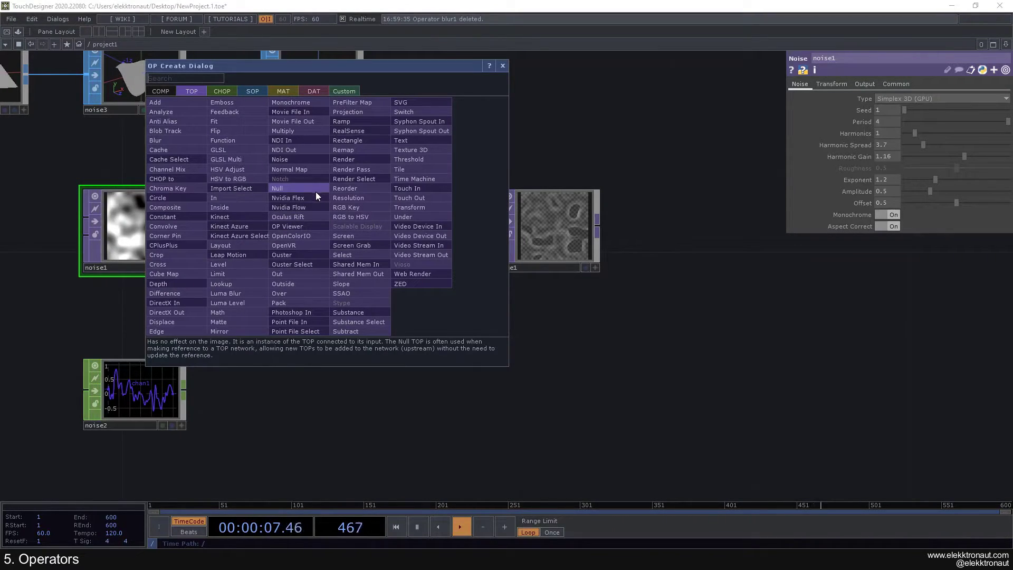
click(417, 206)
click(348, 239)
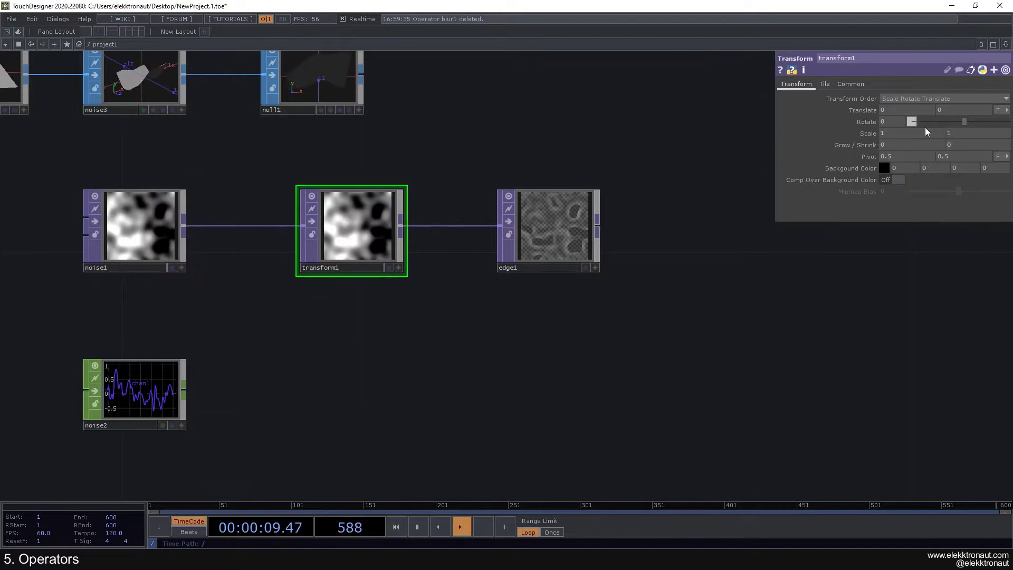
Step: Set the Rotate of the Transform TOP between the Noise TOP and the Edge TOP to 90
text(90)
key(Return)
drag(505, 142, 543, 143)
drag(368, 240, 368, 298)
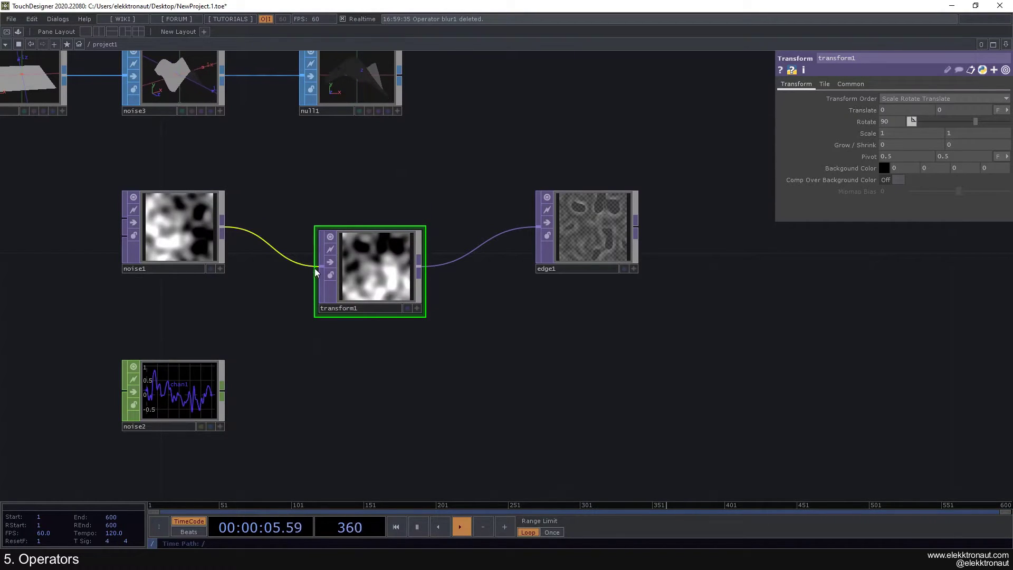
key(ctrl+z)
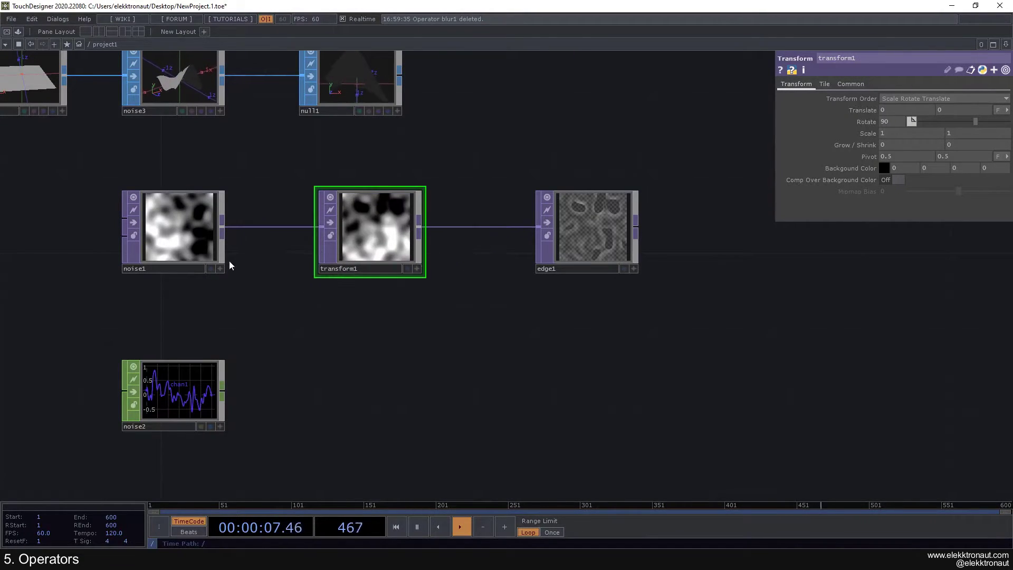
Step: Move the Noise CHOP further down to make room beneath the row of TOPs
click(186, 236)
click(559, 234)
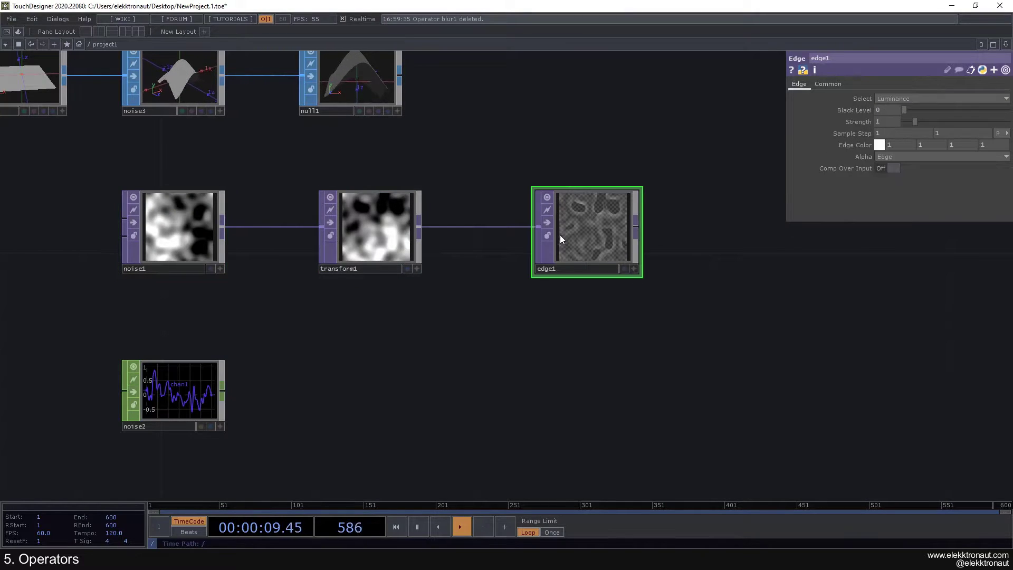
drag(275, 258, 229, 267)
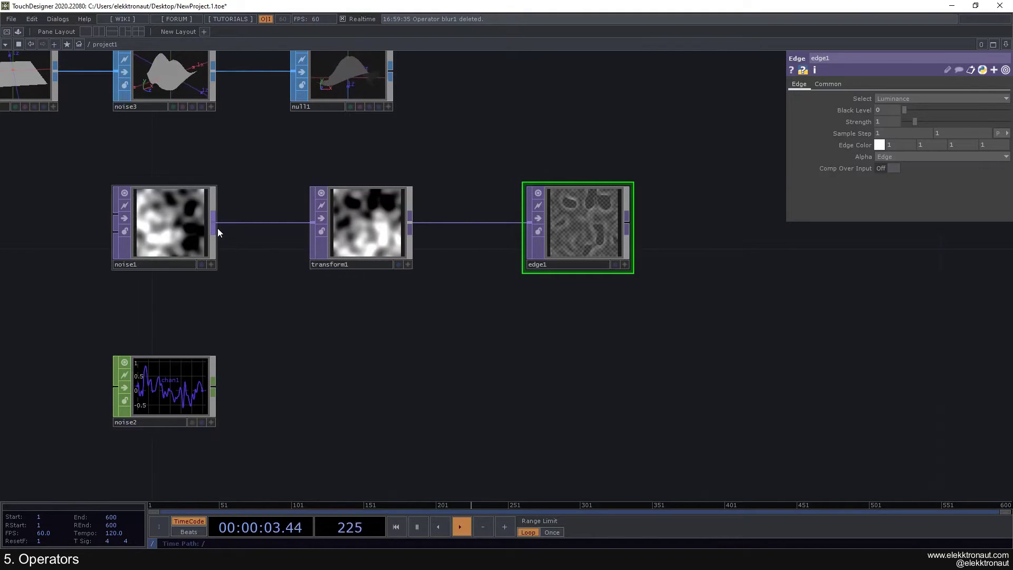
drag(162, 398, 162, 457)
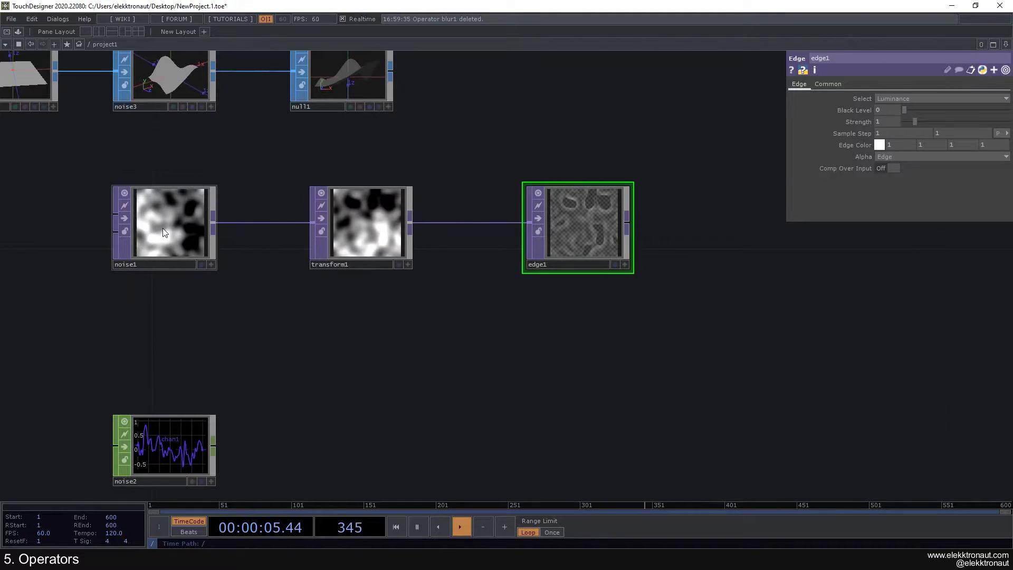
Step: Add a second Transform TOP as a branch from the Noise TOP's output, placed below the first Transform TOP
click(184, 248)
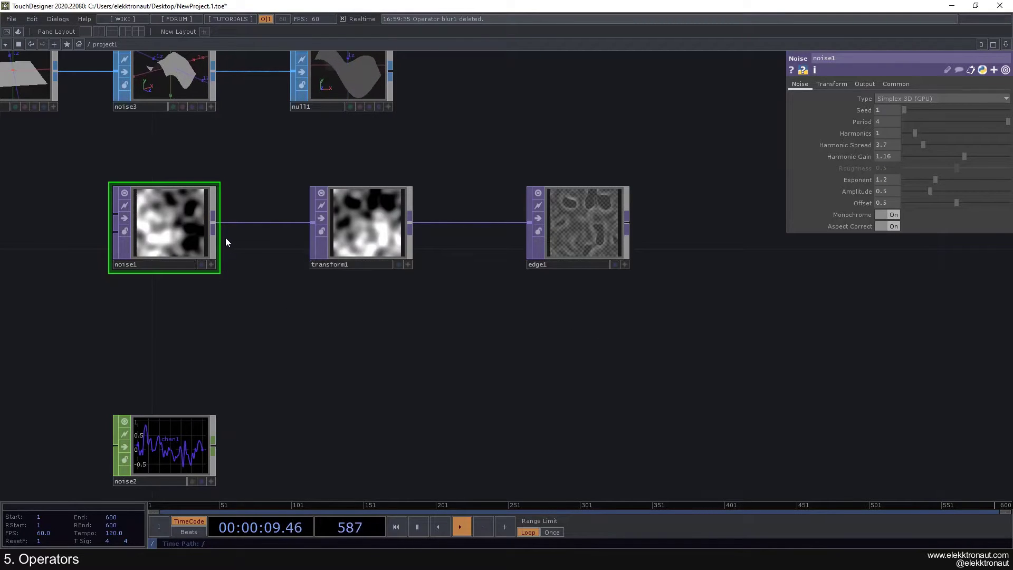
right_click(214, 223)
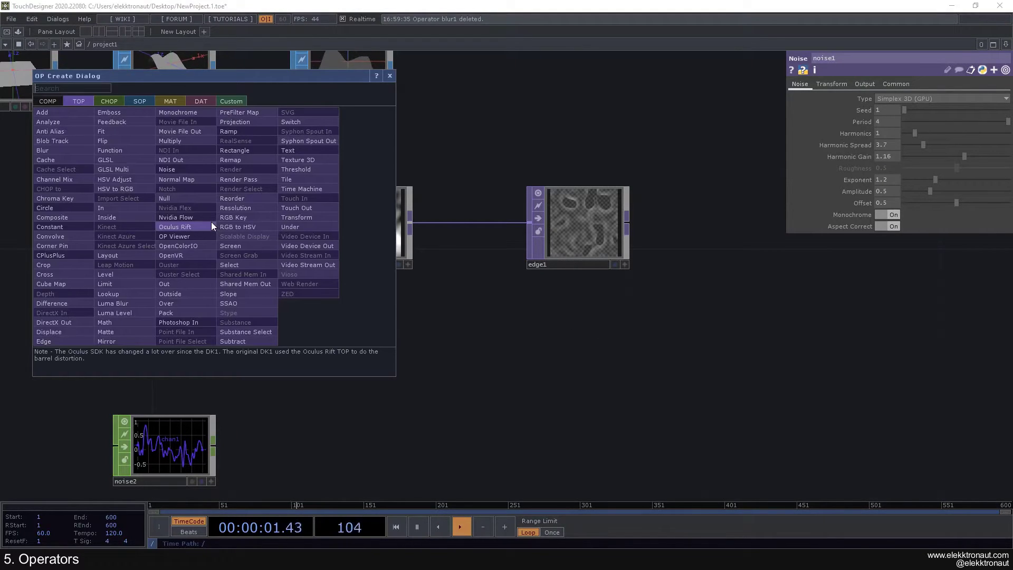
text(trw)
click(309, 215)
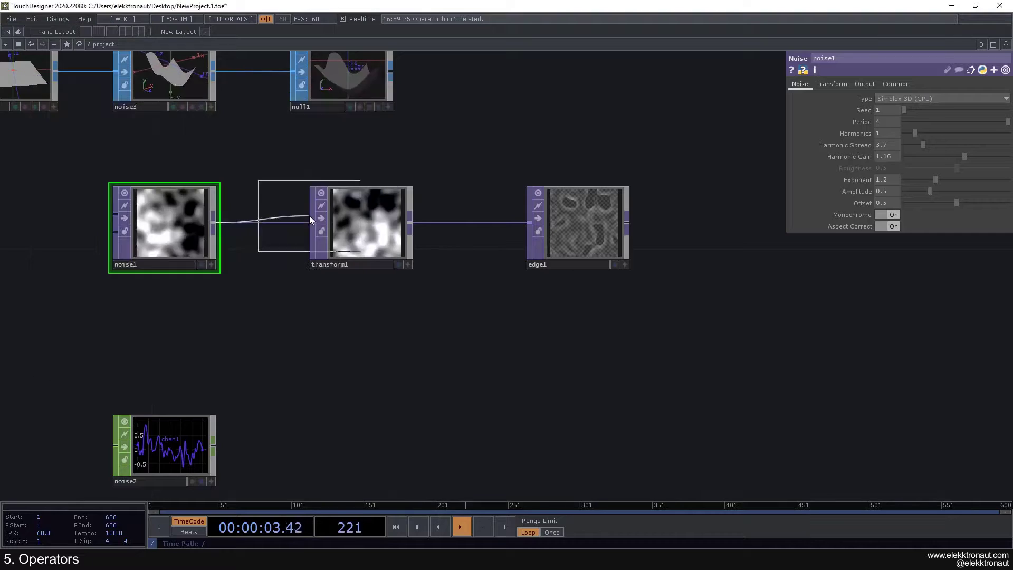
click(373, 353)
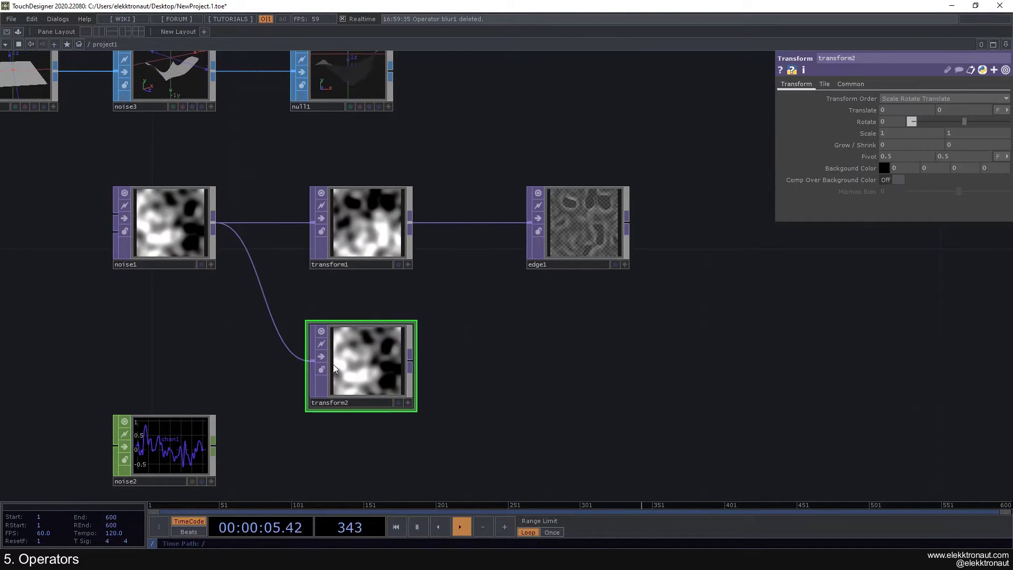
drag(368, 354, 371, 345)
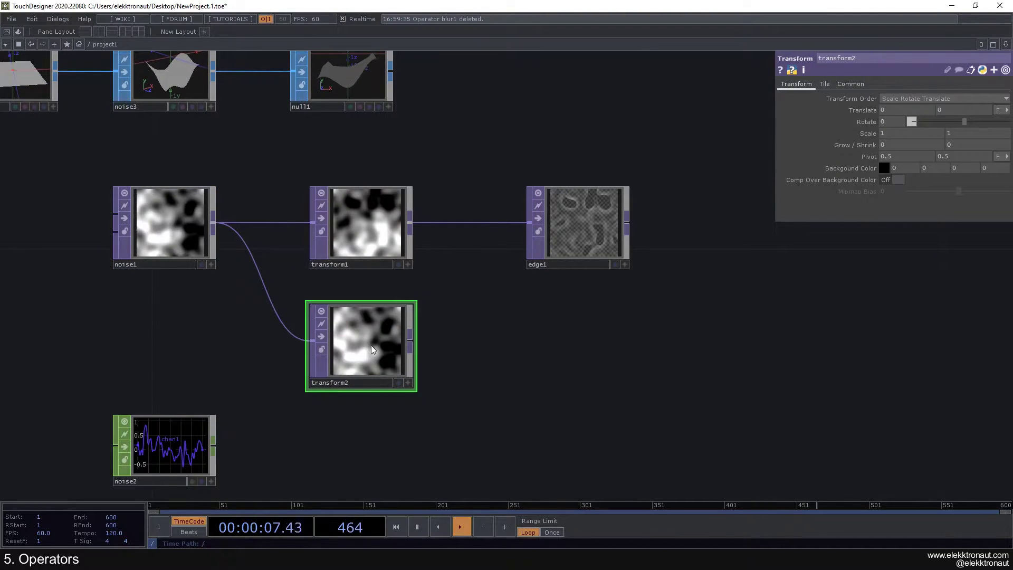
Step: Set the second Transform TOP's Rotate to 180 and compare it with the Noise TOP and the first Transform TOP
click(884, 124)
text(180)
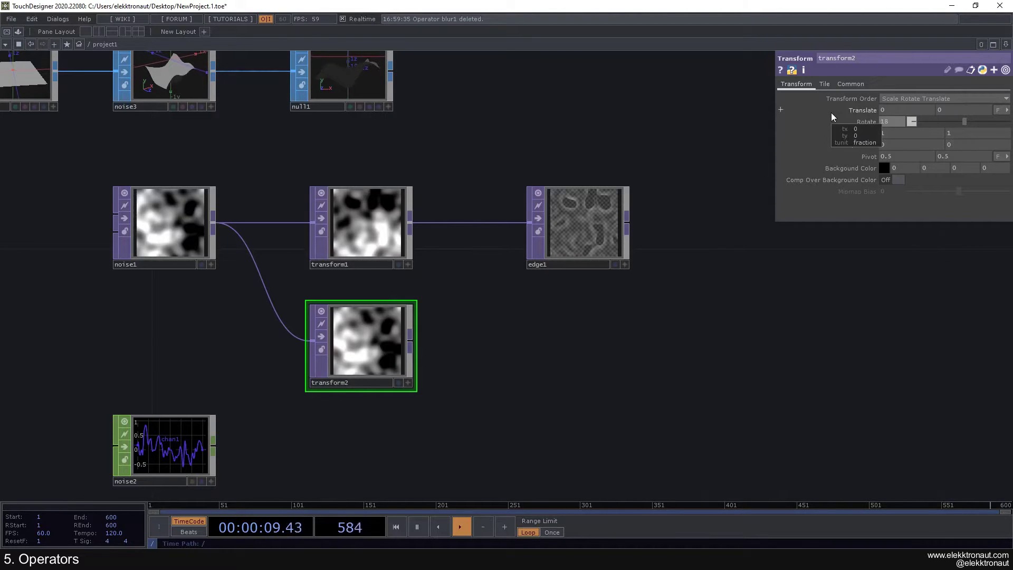
key(Return)
click(181, 218)
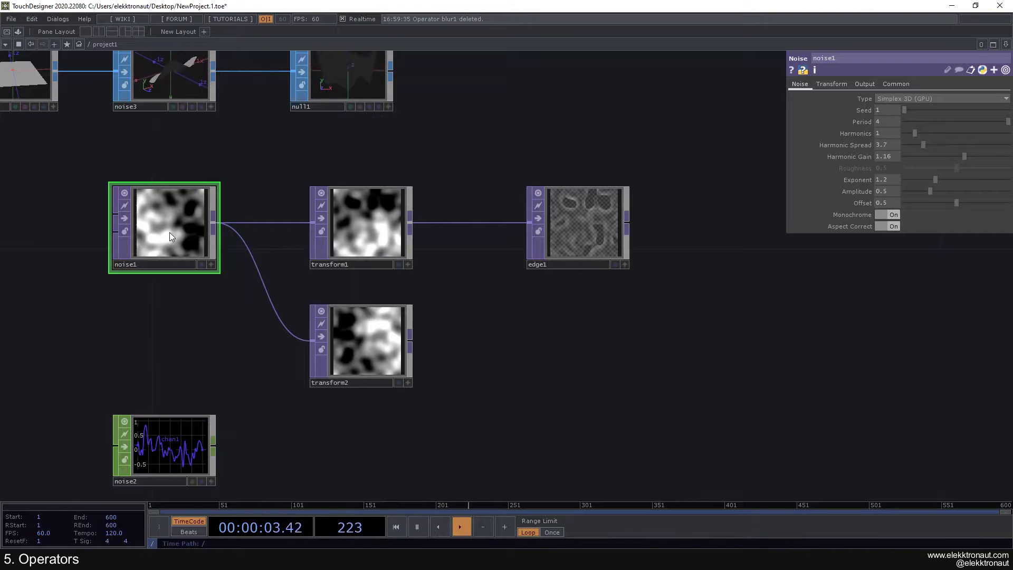
click(357, 326)
click(369, 243)
click(378, 330)
drag(481, 339, 391, 326)
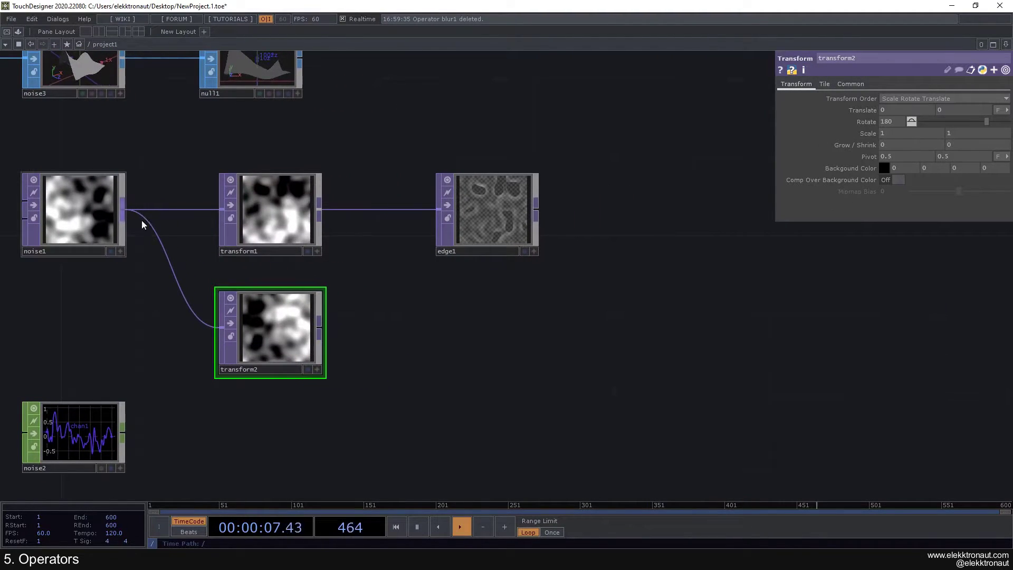
Step: Connect the second Transform TOP's output to the Edge TOP's input, replacing the wire from the first Transform TOP
drag(407, 292, 416, 293)
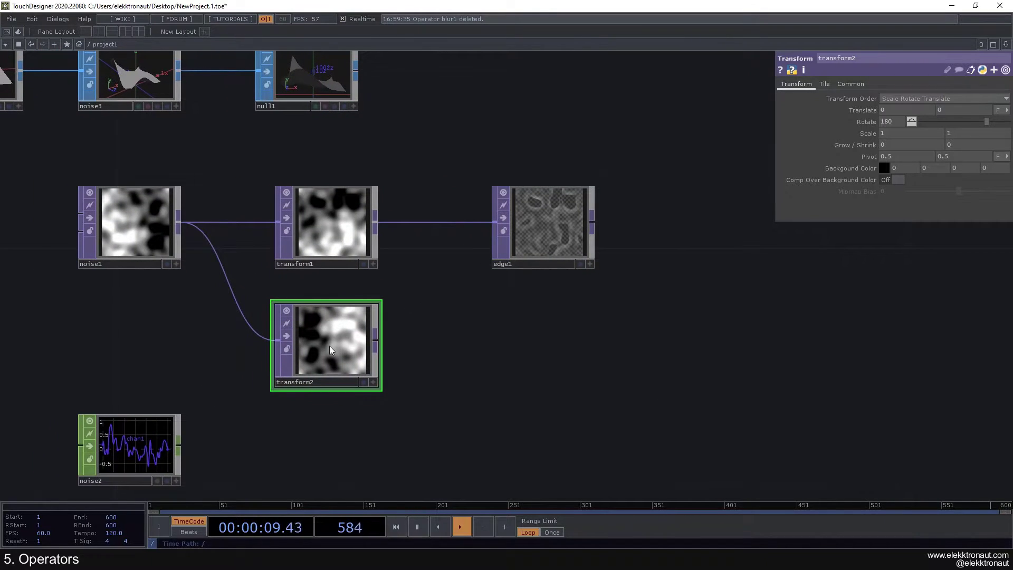
drag(378, 338, 485, 235)
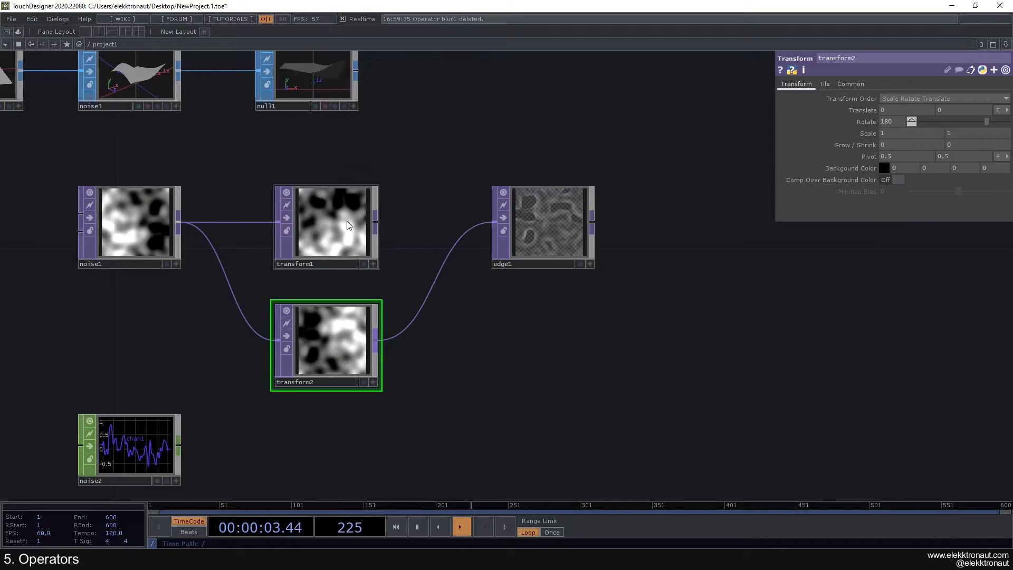
click(338, 237)
click(341, 347)
Step: Add a Composite TOP above the Edge TOP and connect both Transform TOPs to its input
drag(527, 248, 532, 333)
key(Tab)
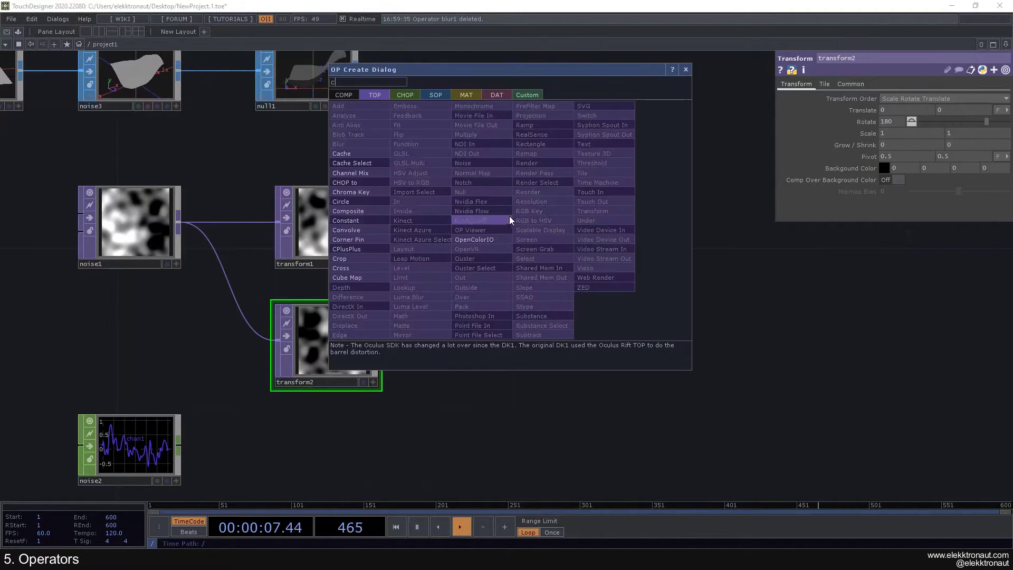
text(c)
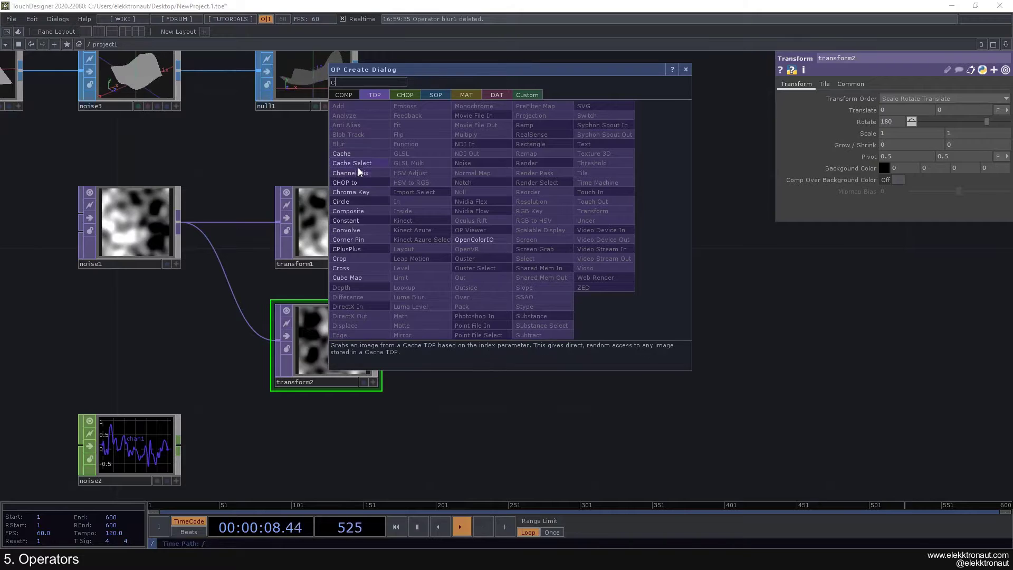
click(350, 211)
click(546, 208)
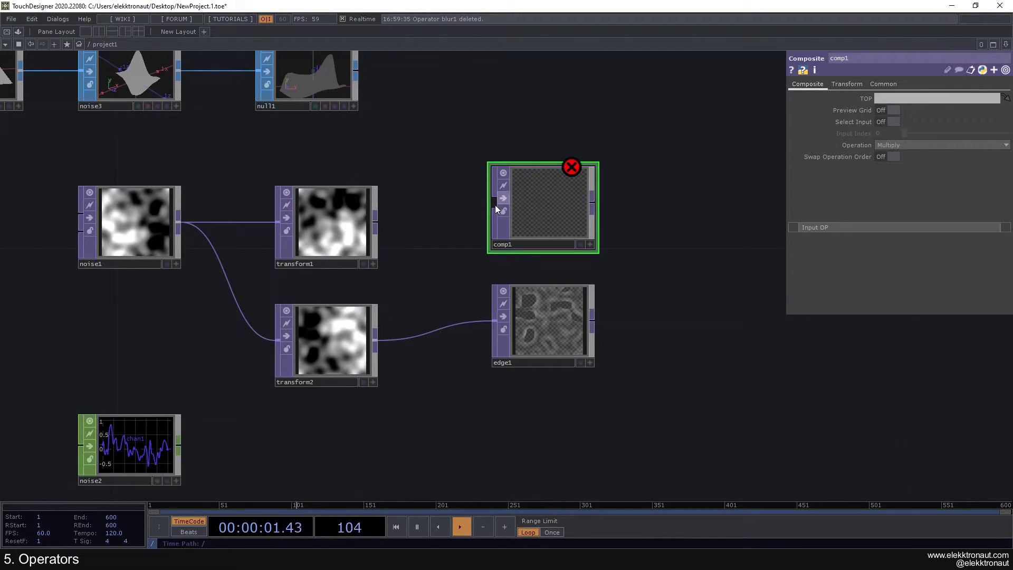
drag(380, 222, 483, 202)
drag(375, 338, 486, 216)
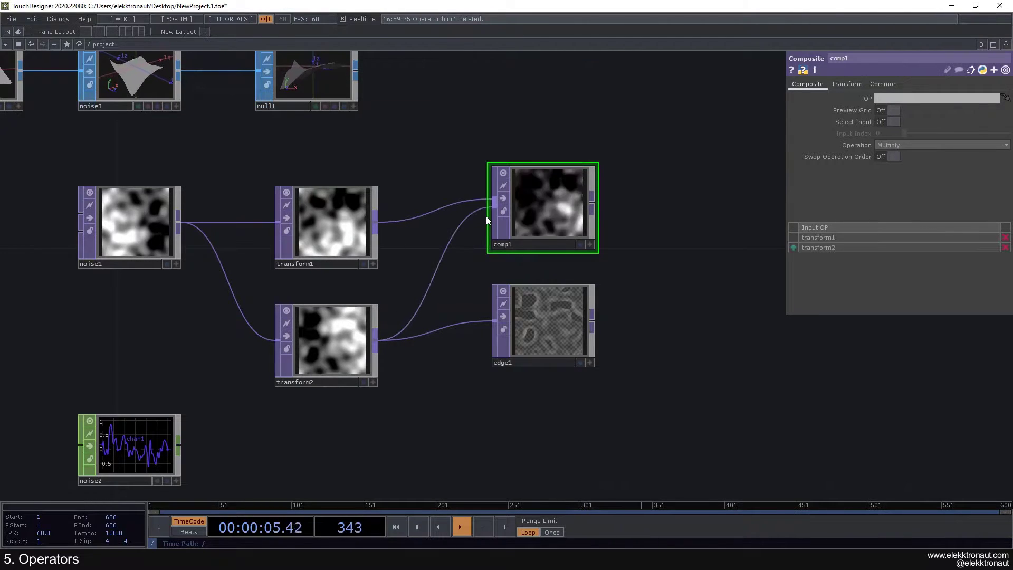
Step: Set the Composite TOP's Operation to Average
click(903, 145)
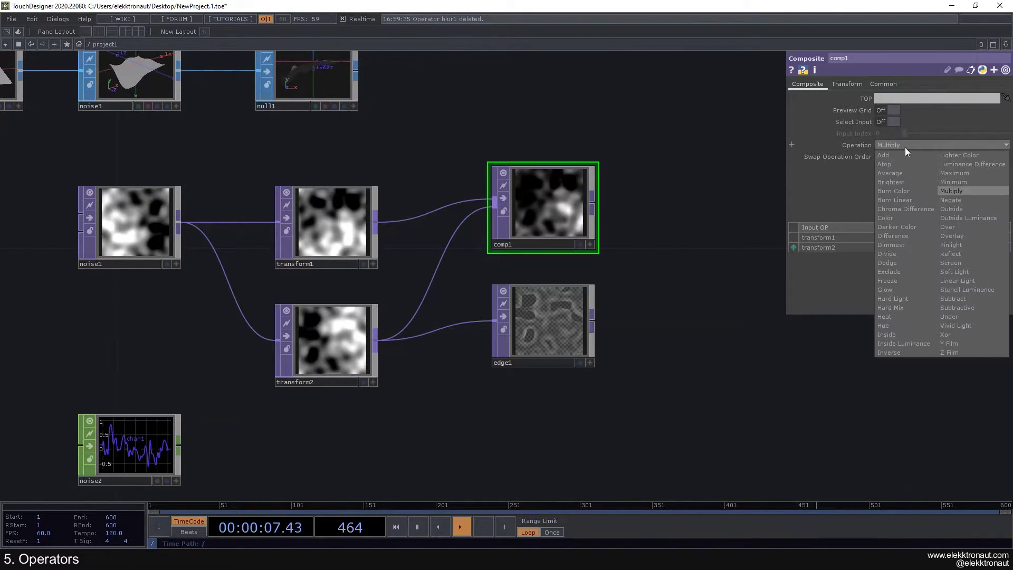
click(906, 172)
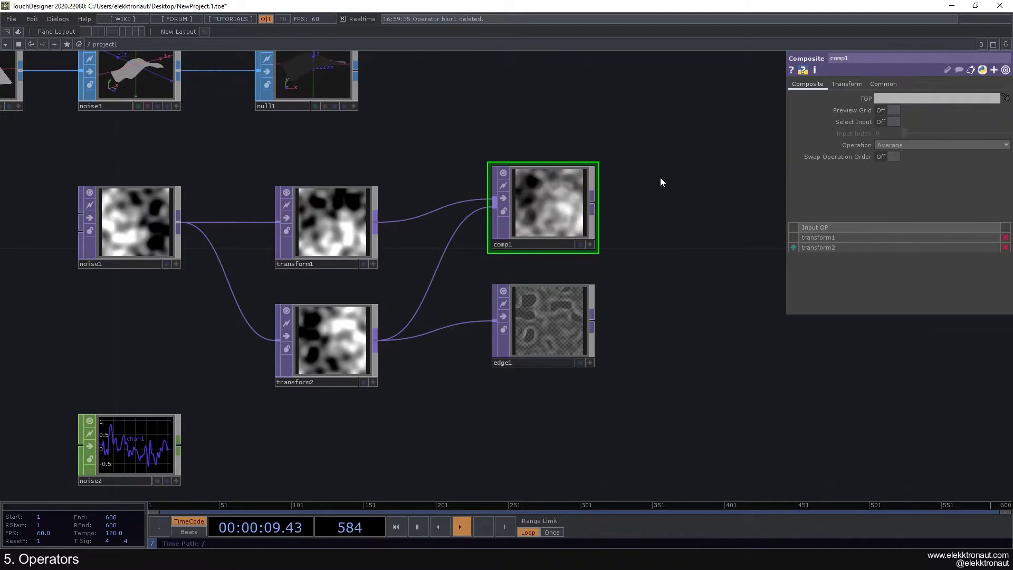
scroll(560, 181, up, 3)
scroll(475, 174, down, 5)
Step: Set the Composite TOP's Operation to Subtract and inspect its image up close
click(909, 144)
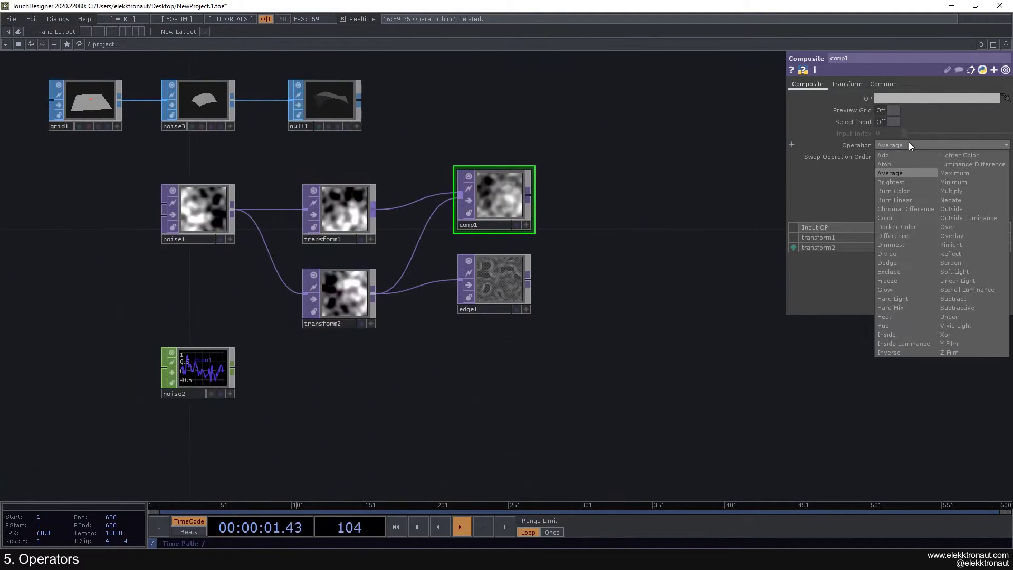
click(960, 297)
scroll(507, 196, up, 3)
scroll(512, 189, down, 3)
scroll(510, 189, up, 3)
scroll(513, 154, down, 4)
scroll(443, 174, up, 1)
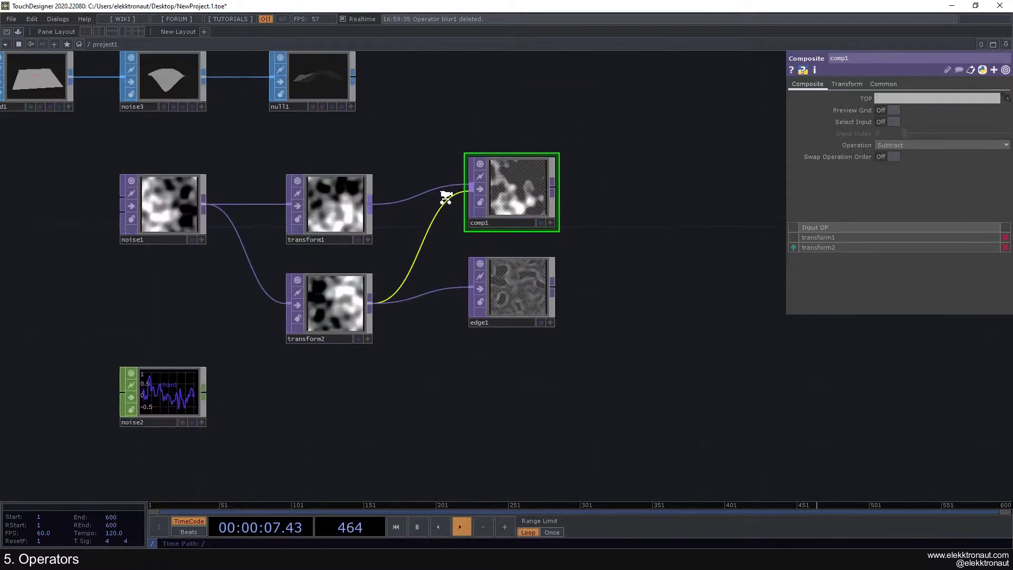
Step: Connect the second Transform TOP to the Composite TOP's multi-input two more times
scroll(446, 198, up, 1)
scroll(394, 166, up, 2)
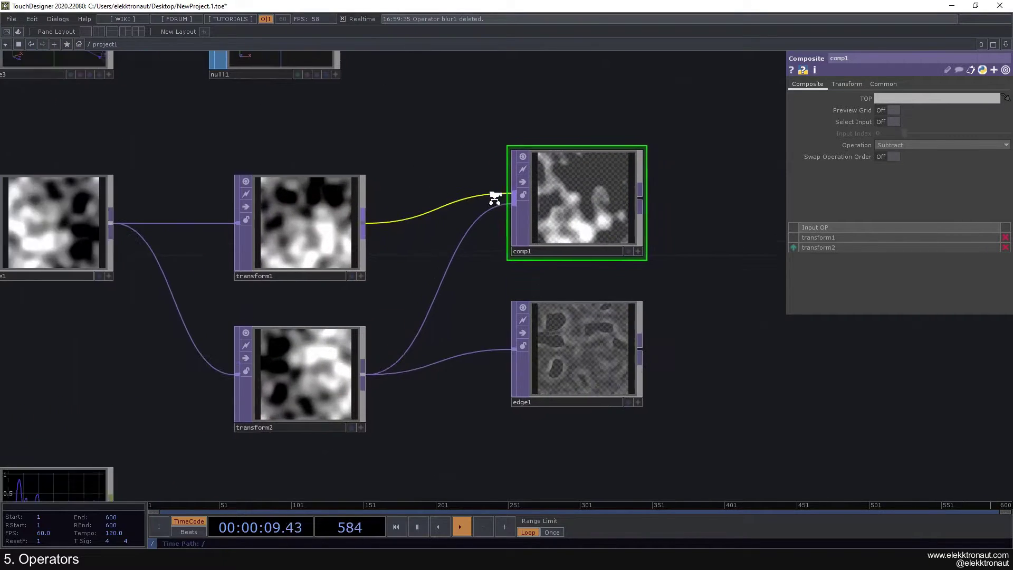
scroll(492, 193, up, 1)
drag(352, 392, 514, 207)
drag(356, 393, 513, 195)
Step: Examine the inputs, outputs and wires of the Noise, Transform and Composite TOPs across the network
scroll(474, 295, down, 2)
scroll(530, 222, down, 2)
scroll(508, 215, up, 2)
drag(355, 166, 412, 160)
drag(167, 216, 122, 281)
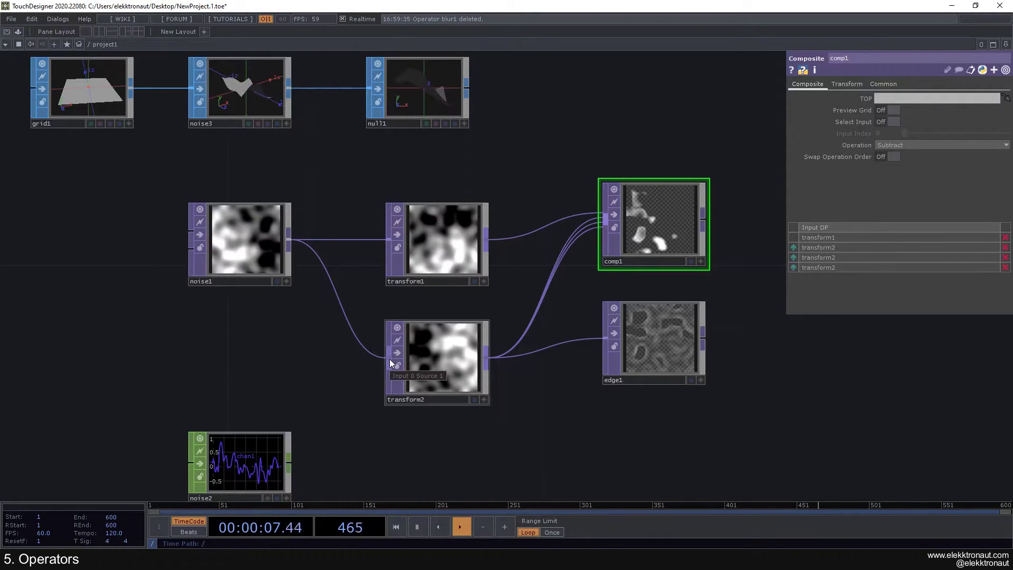
drag(311, 371, 277, 327)
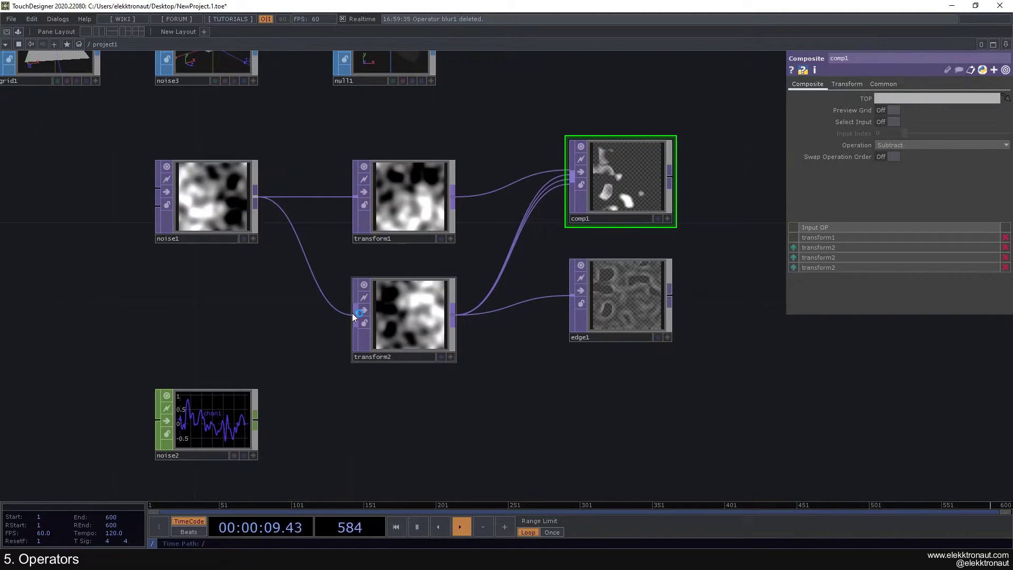
drag(253, 314, 237, 340)
scroll(246, 331, down, 2)
scroll(246, 332, up, 2)
scroll(235, 328, down, 3)
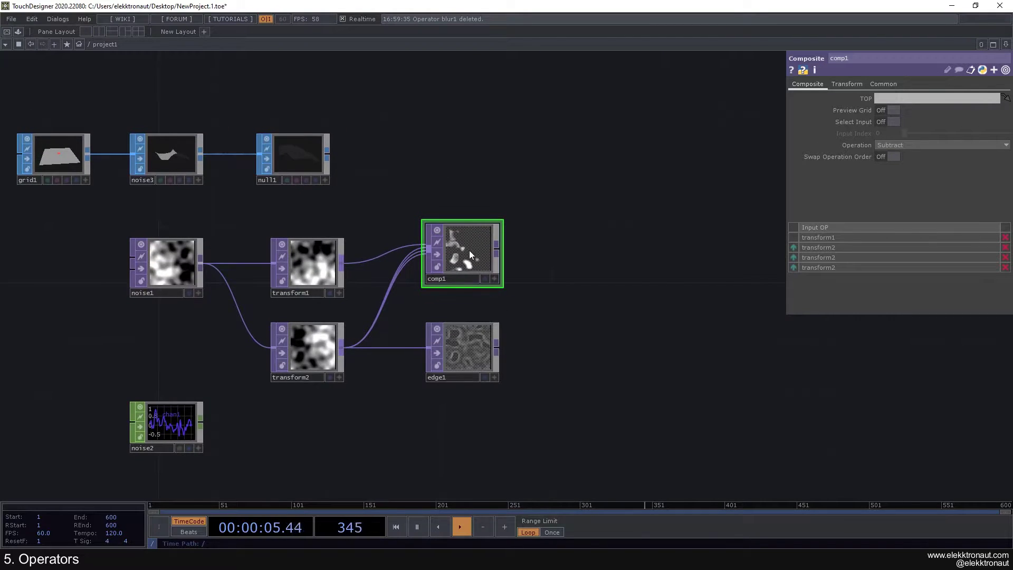
scroll(393, 266, up, 2)
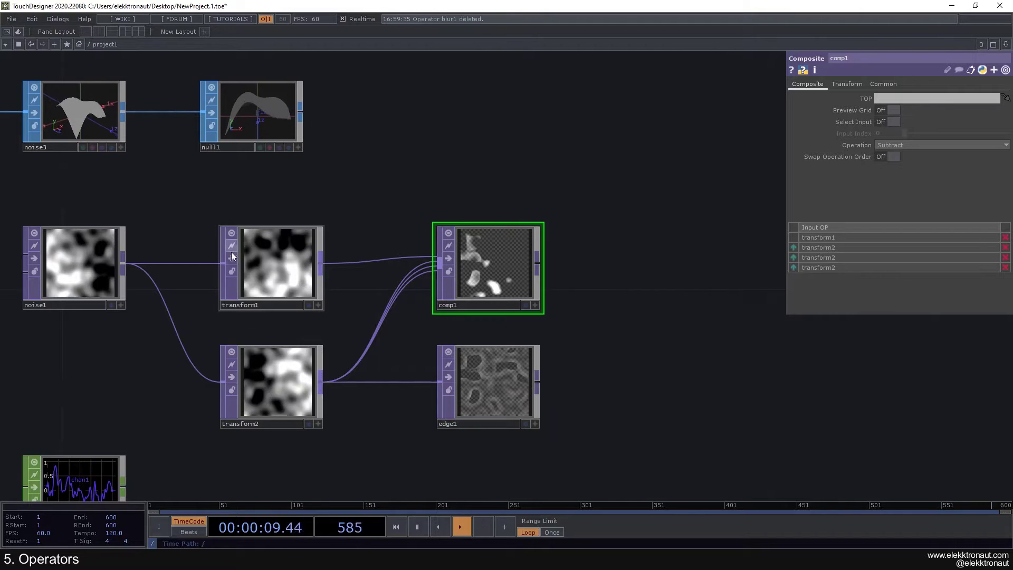
drag(202, 226, 246, 215)
scroll(246, 220, up, 2)
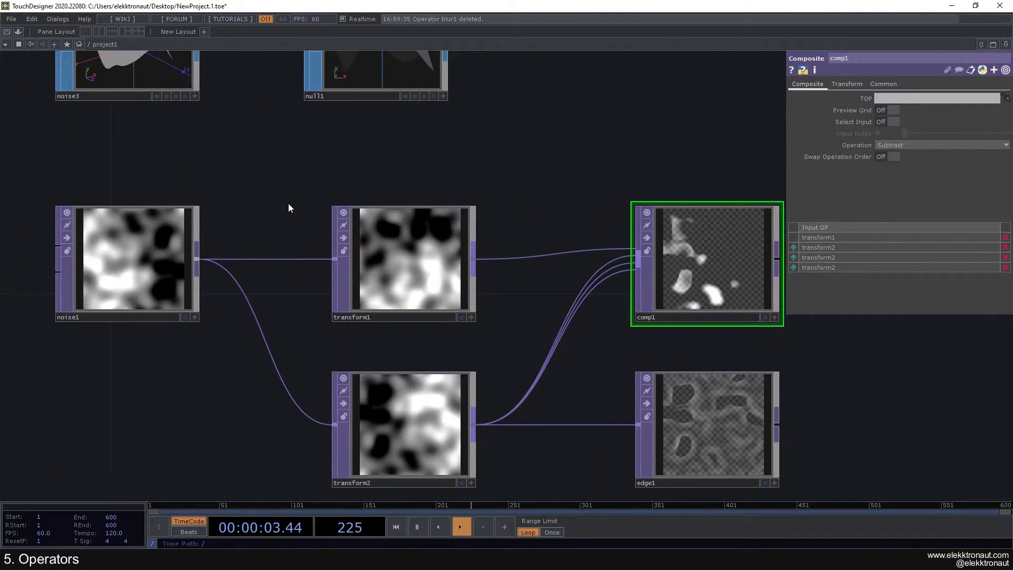
scroll(297, 237, down, 2)
scroll(295, 235, up, 3)
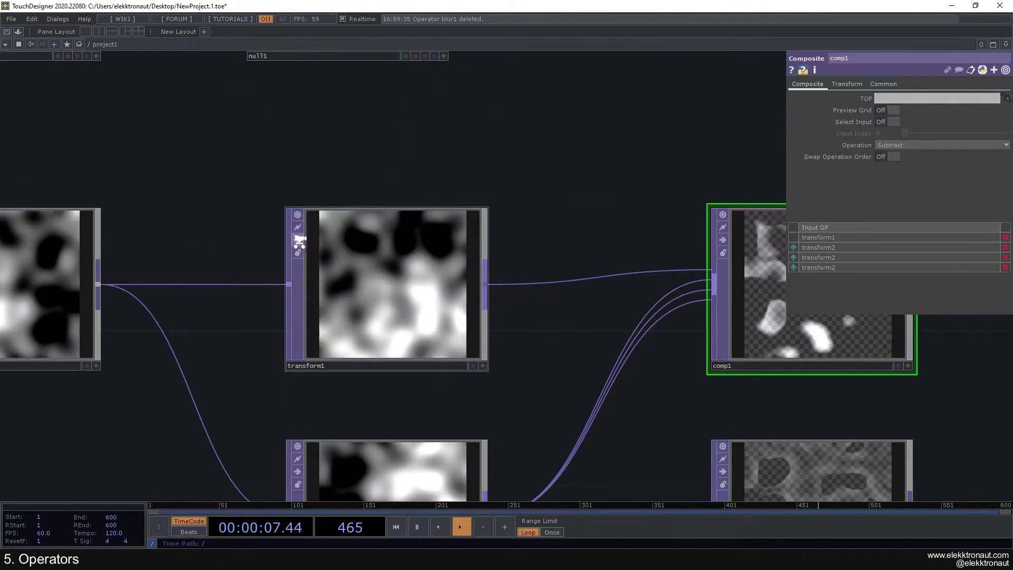
scroll(298, 242, down, 3)
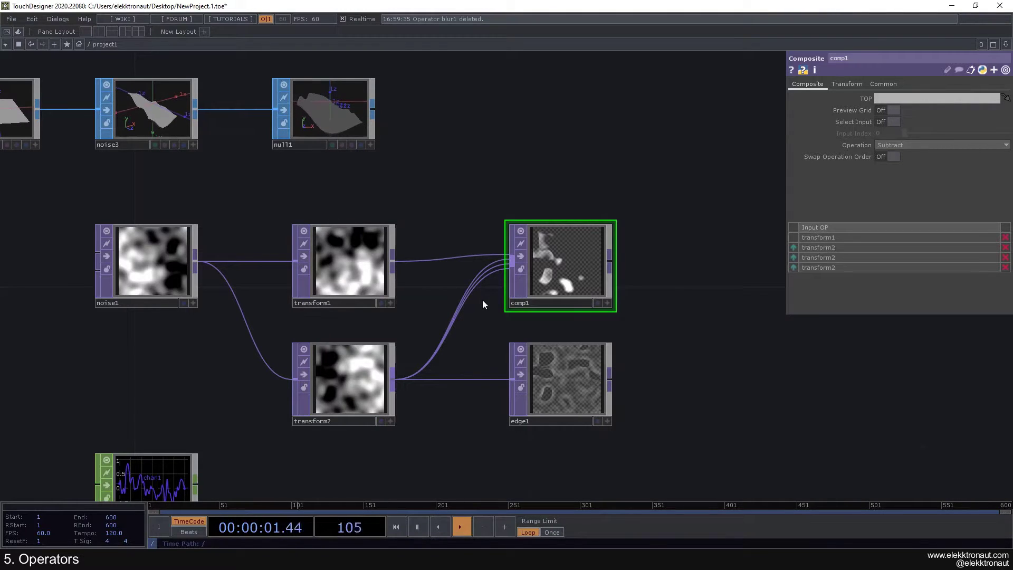
Step: Delete the Composite TOP and reconnect the first Transform TOP to the Edge TOP, aligned in the same row
key(Delete)
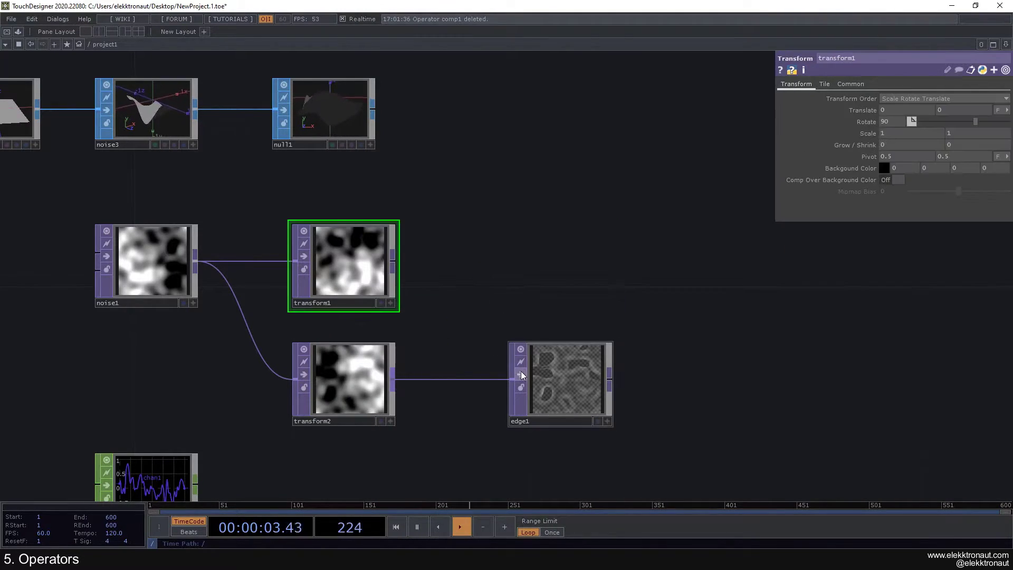
drag(394, 261, 511, 379)
drag(543, 385, 340, 293)
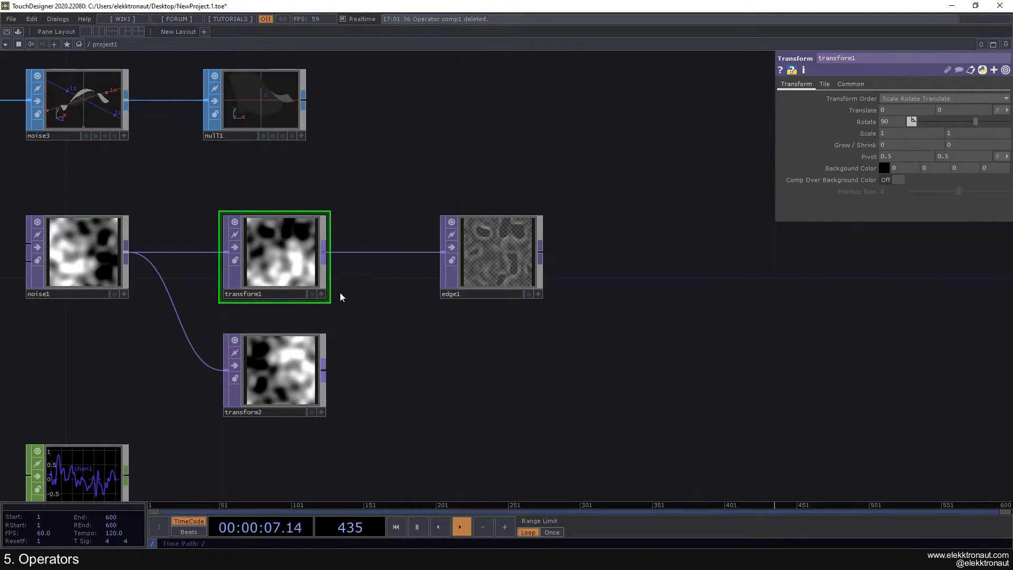
Step: Turn on the bypass flag of the first Transform TOP feeding the Edge TOP
click(488, 238)
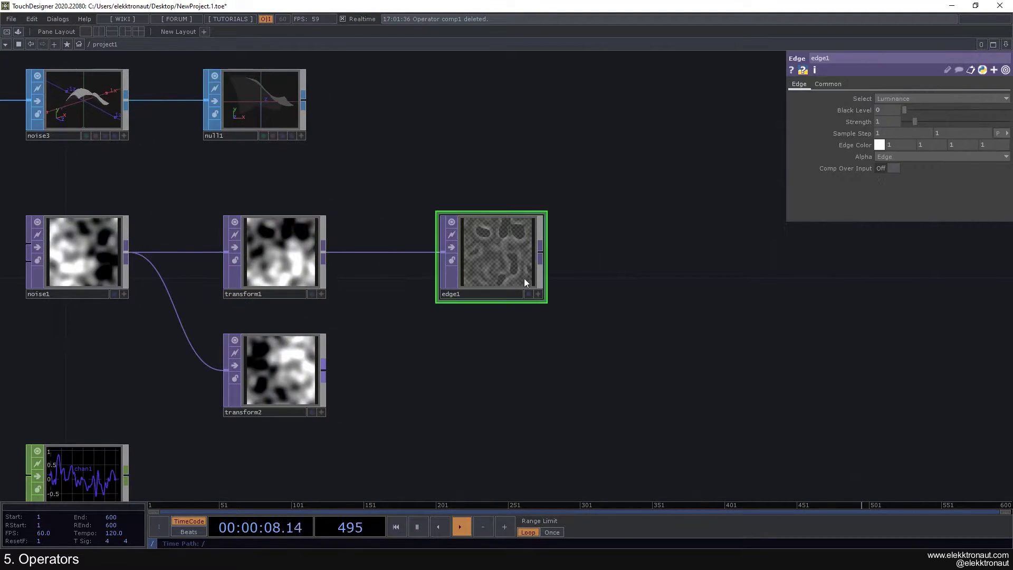
click(236, 247)
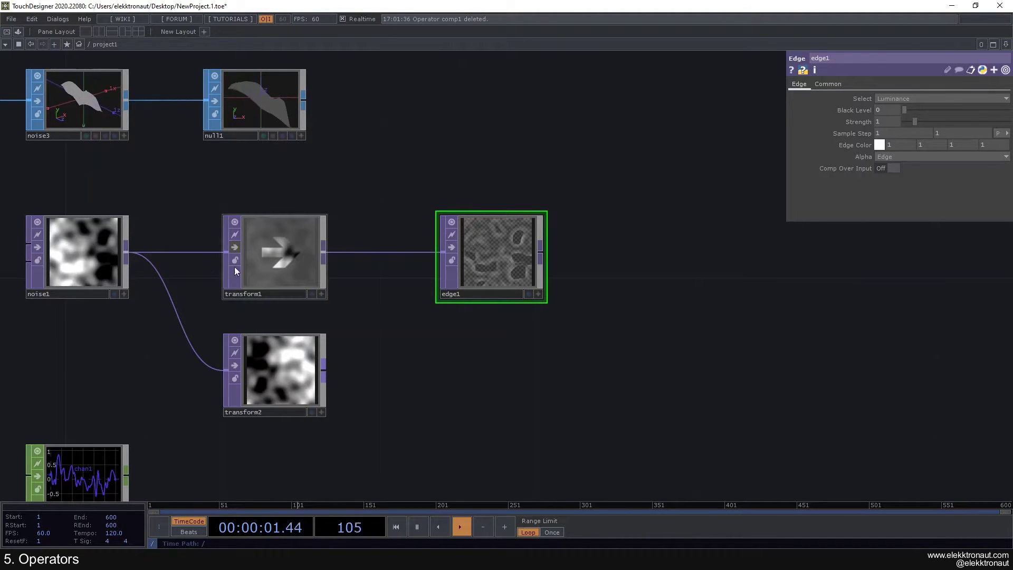
click(291, 257)
click(467, 268)
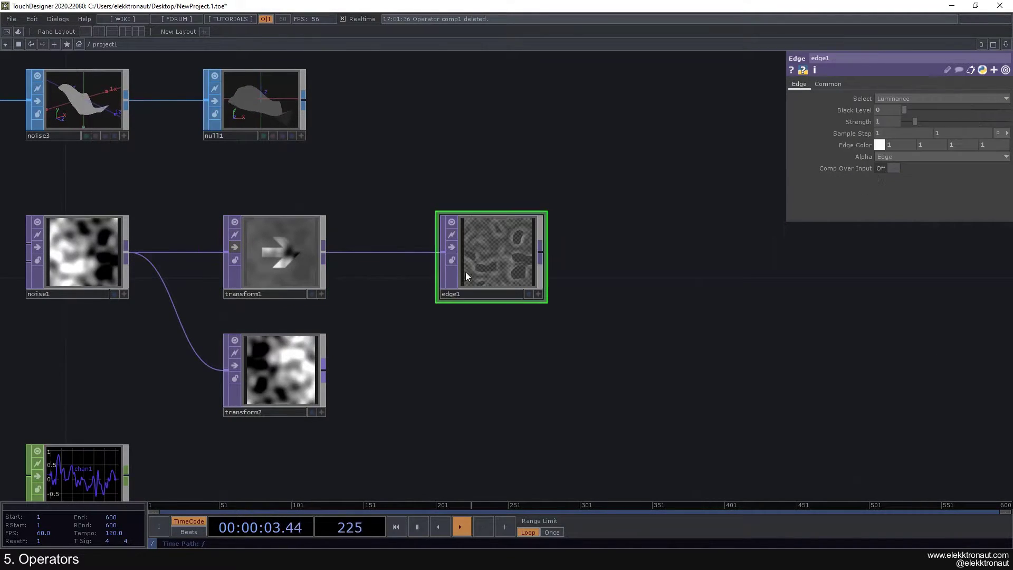
right_click(541, 249)
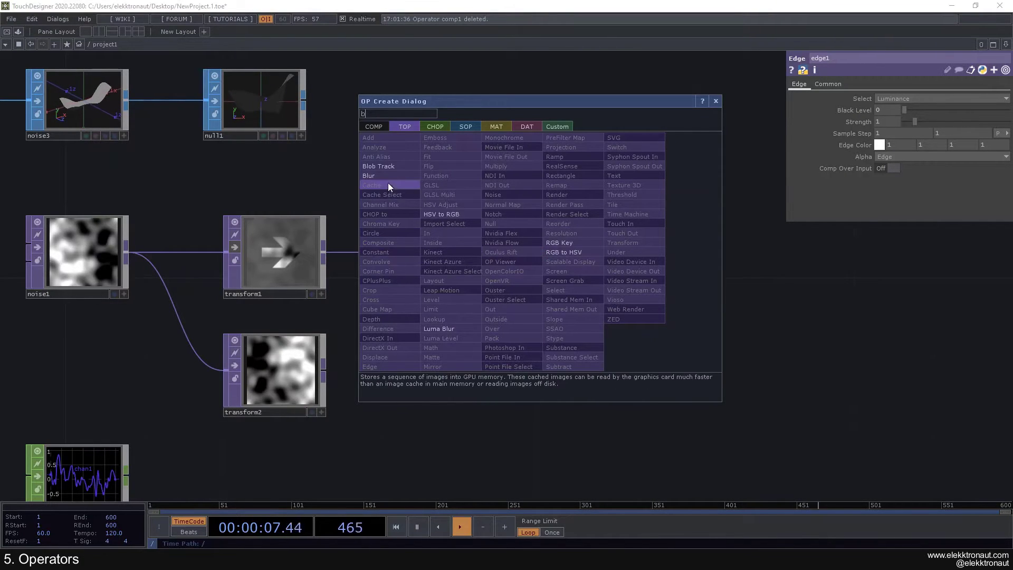
click(389, 184)
click(635, 252)
key(Delete)
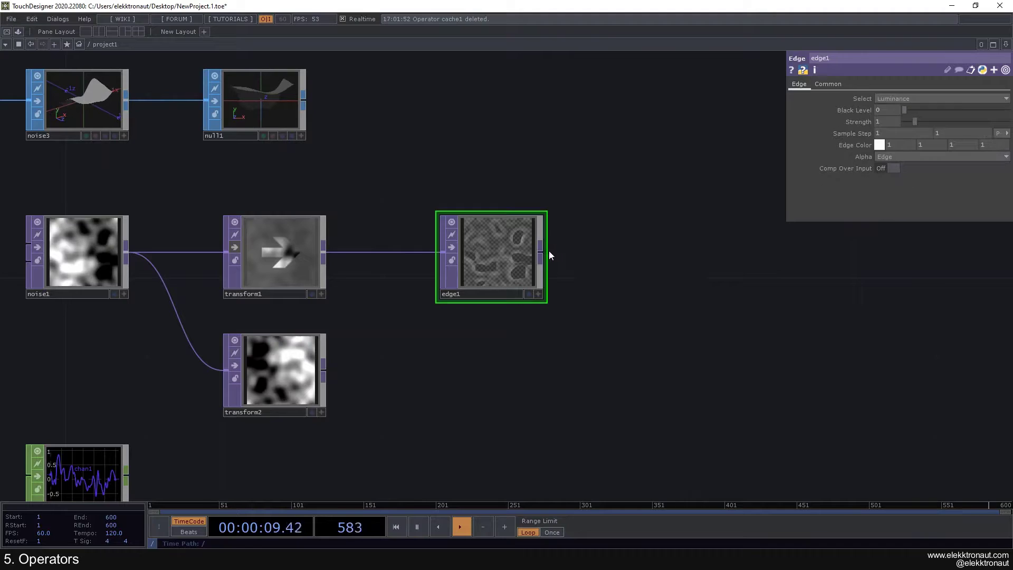
Step: Add a Blur TOP after the Edge TOP and move both closer to the first Transform TOP in the same row
right_click(543, 251)
click(375, 179)
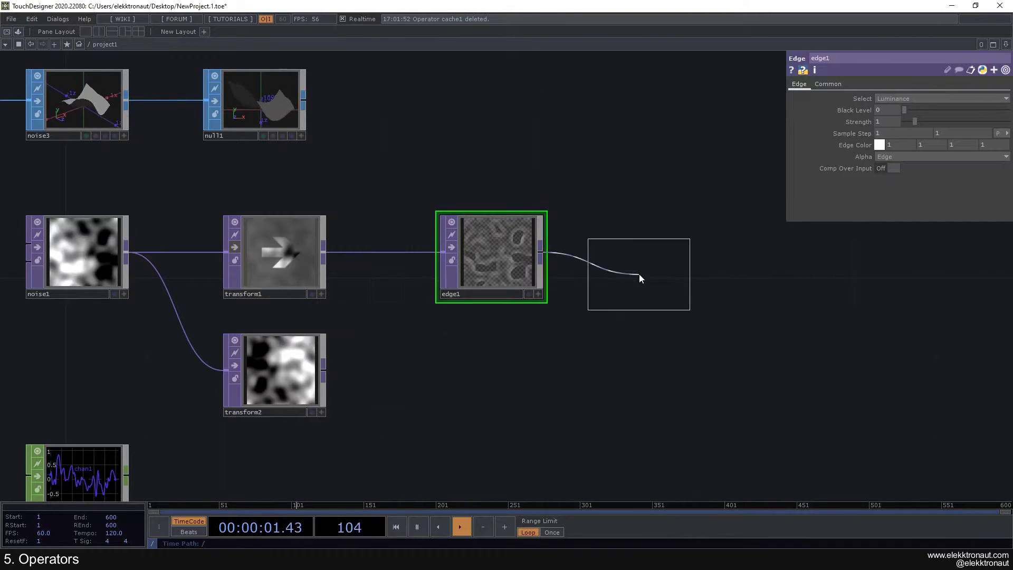
click(636, 253)
drag(496, 260, 437, 260)
drag(702, 273, 623, 274)
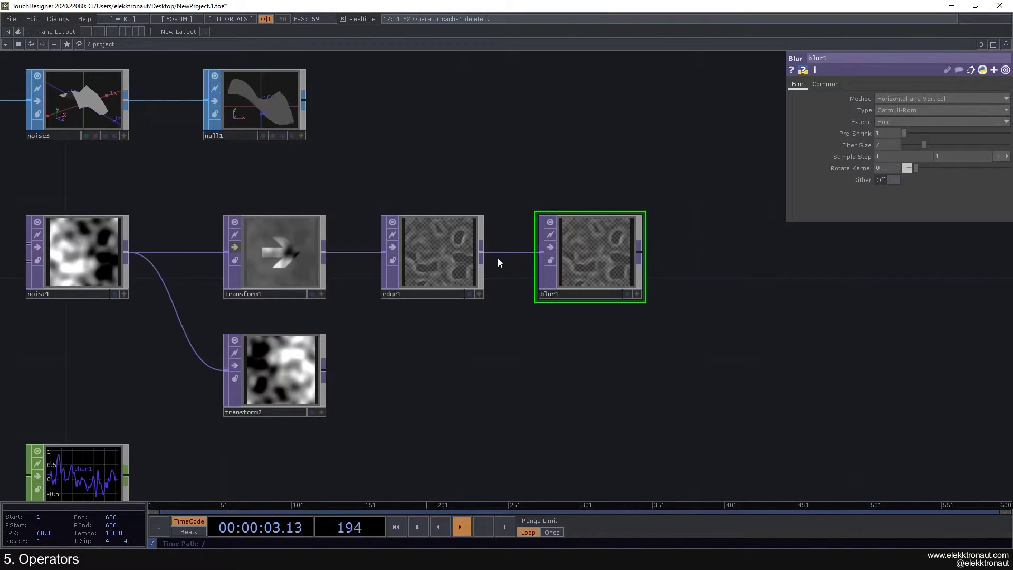
Step: Turn on the Edge TOP's bypass flag and move the Blur TOP farther from it along the row
click(391, 247)
click(270, 245)
click(606, 259)
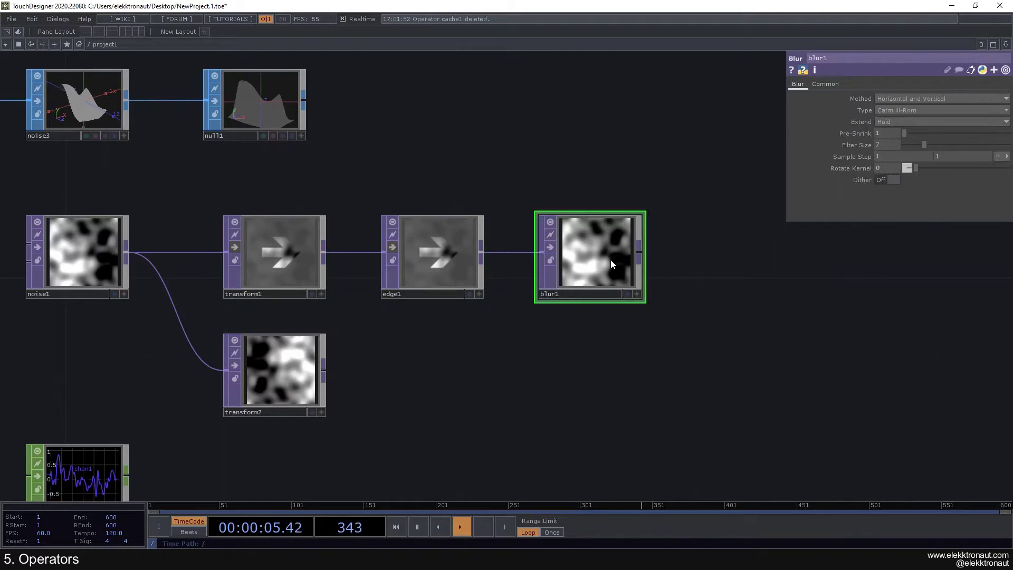
drag(584, 267, 644, 266)
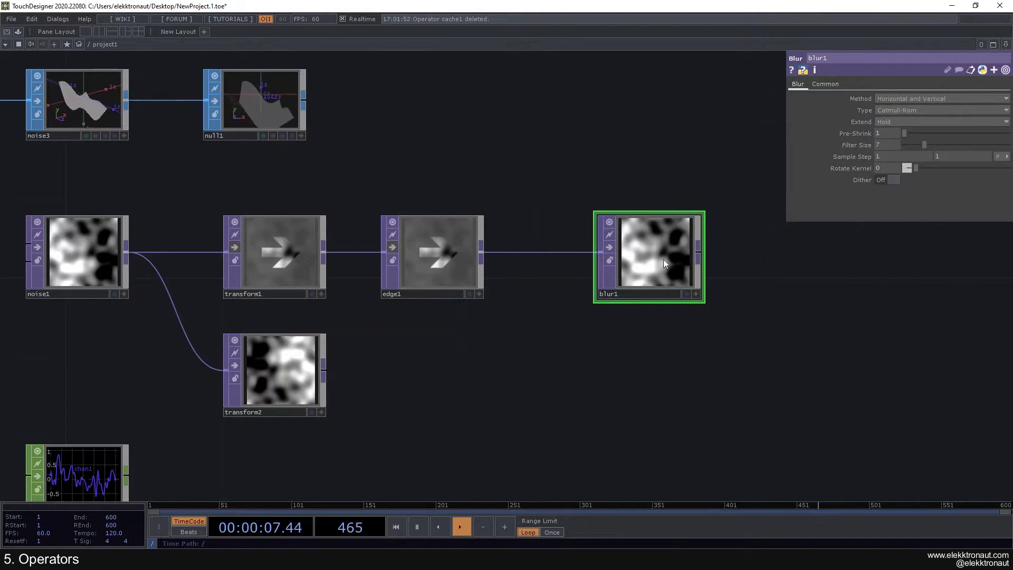
Step: Turn off the Edge TOP's bypass and set the Blur TOP's Filter Size to 20 with Pre-Shrink at 1
drag(918, 134, 968, 145)
click(392, 246)
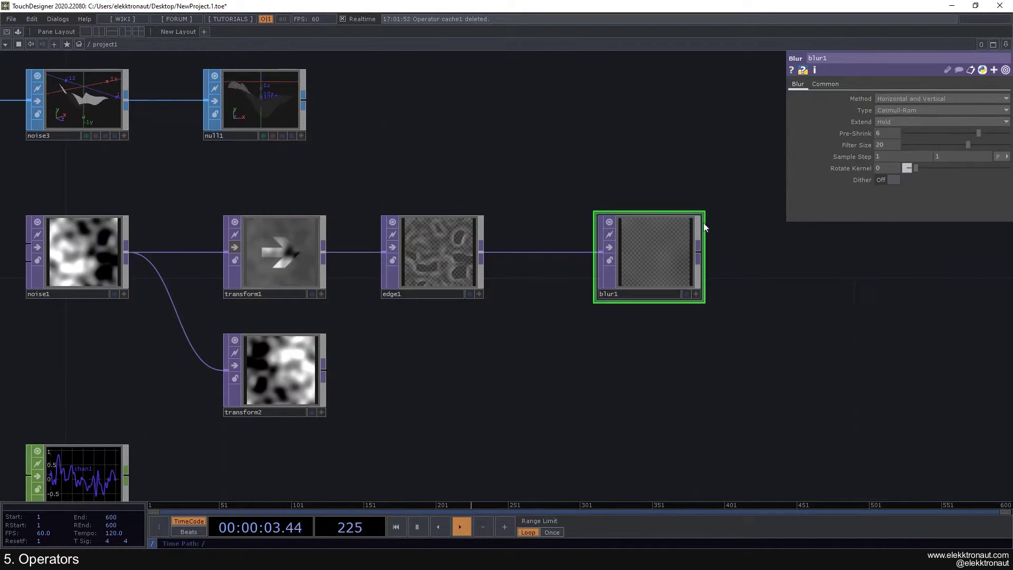
drag(956, 131, 897, 133)
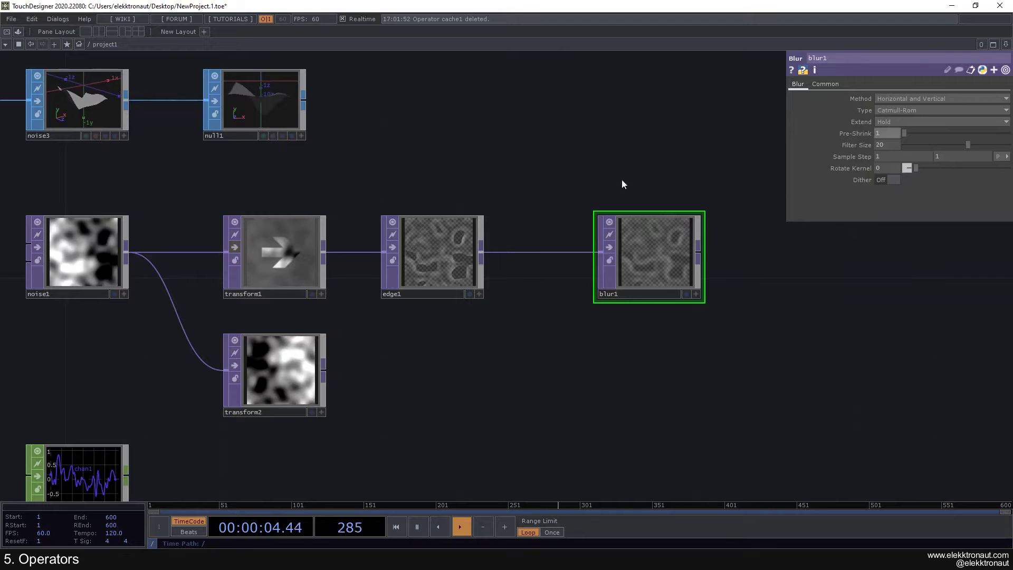
Step: Turn off the first Transform TOP's bypass flag and delete the second Transform TOP
click(258, 257)
click(236, 248)
drag(331, 223, 375, 179)
click(323, 346)
key(Delete)
click(295, 233)
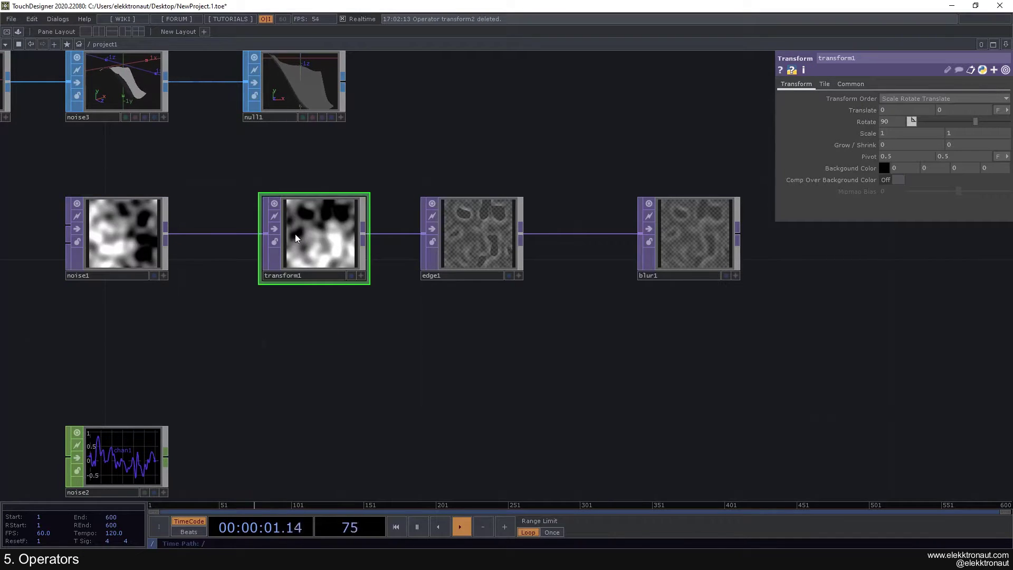
Step: Move the Edge and Blur TOPs so the operators in the TOP row are more evenly spaced
click(657, 262)
click(358, 237)
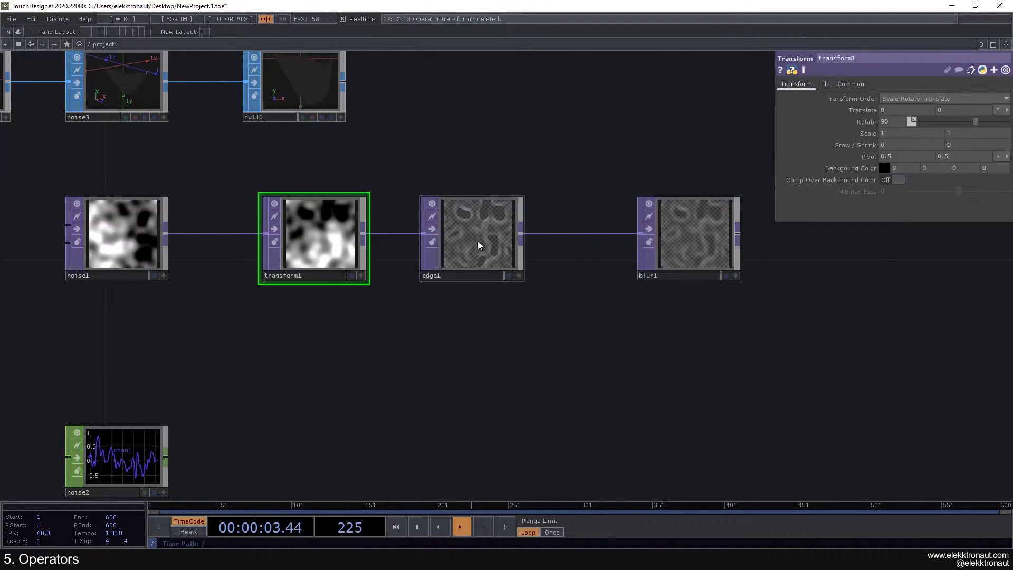
drag(479, 244, 499, 244)
drag(677, 249, 658, 249)
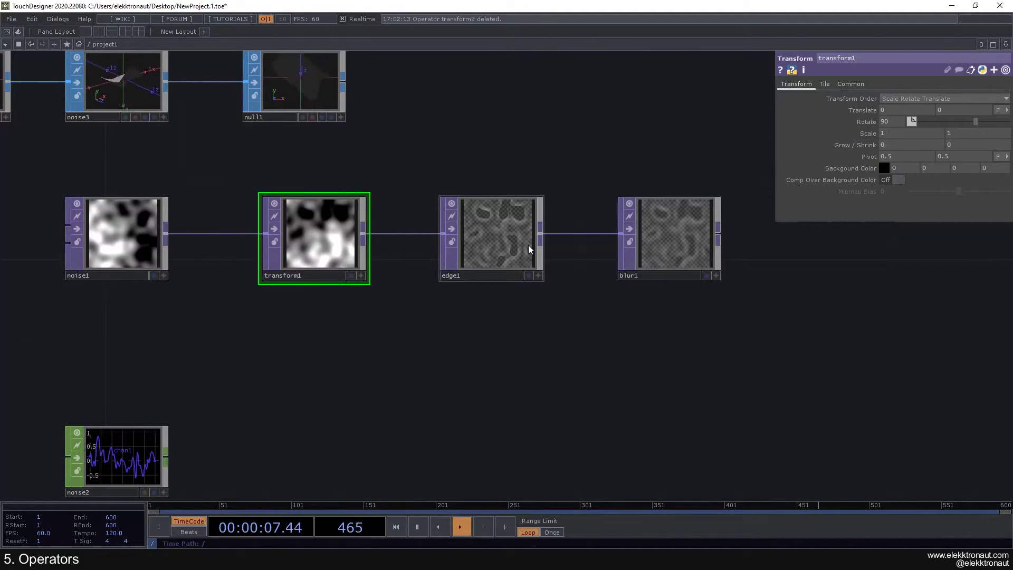
Step: Pull the wire between the Edge and Blur TOPs loose twice, undoing the disconnection each time
drag(616, 243, 561, 261)
drag(559, 301, 513, 354)
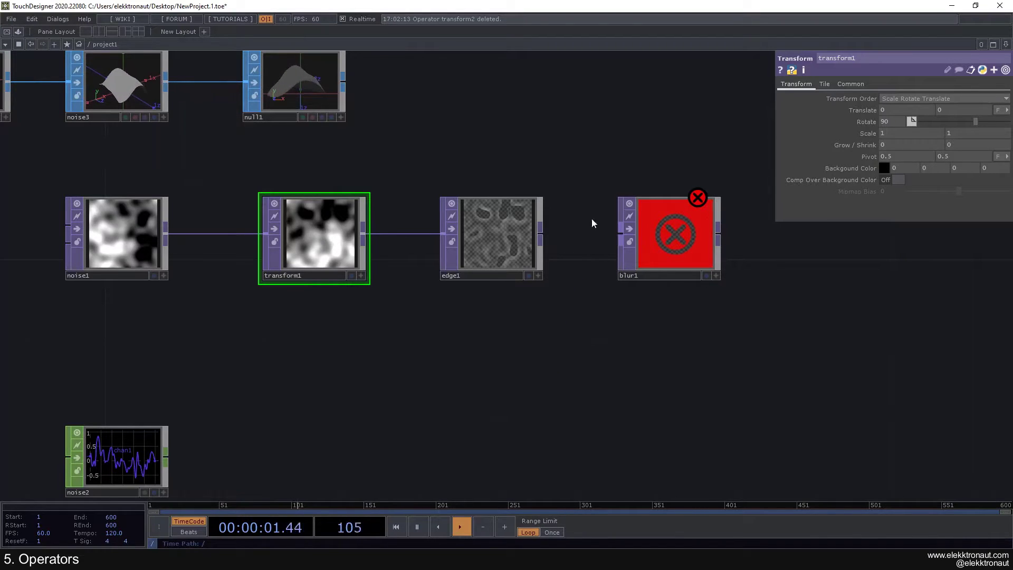
key(ctrl+z)
drag(657, 251, 568, 319)
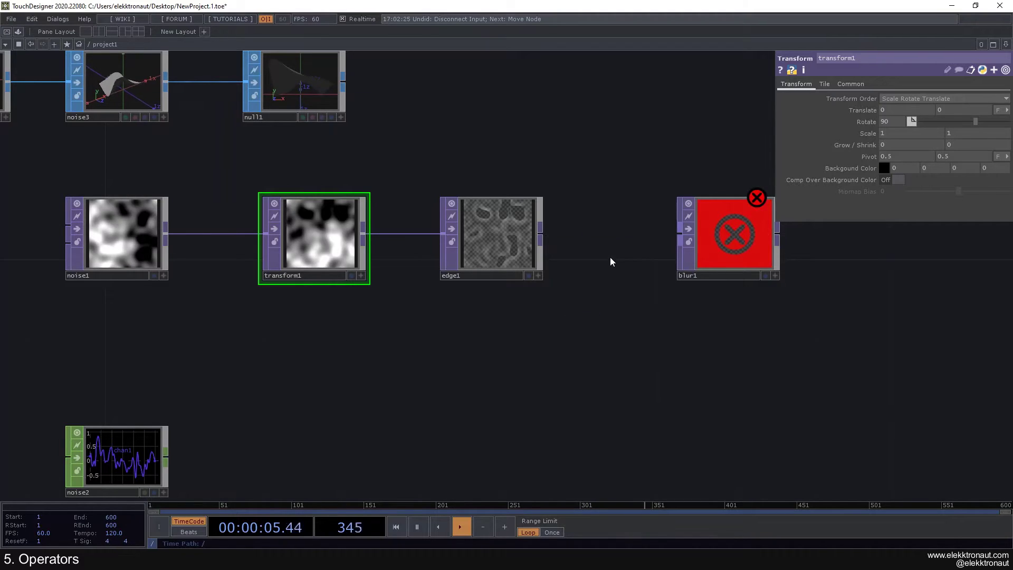
key(ctrl+z)
Step: Disconnect the Blur TOP from the Edge TOP, rewire them, and pull the Blur TOP's input wire loose again
right_click(574, 233)
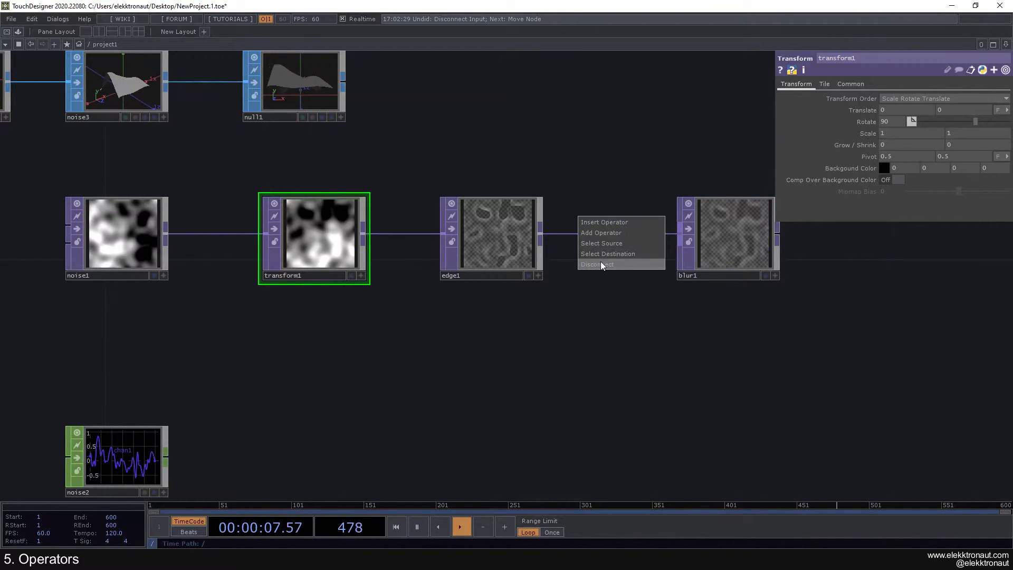
click(601, 264)
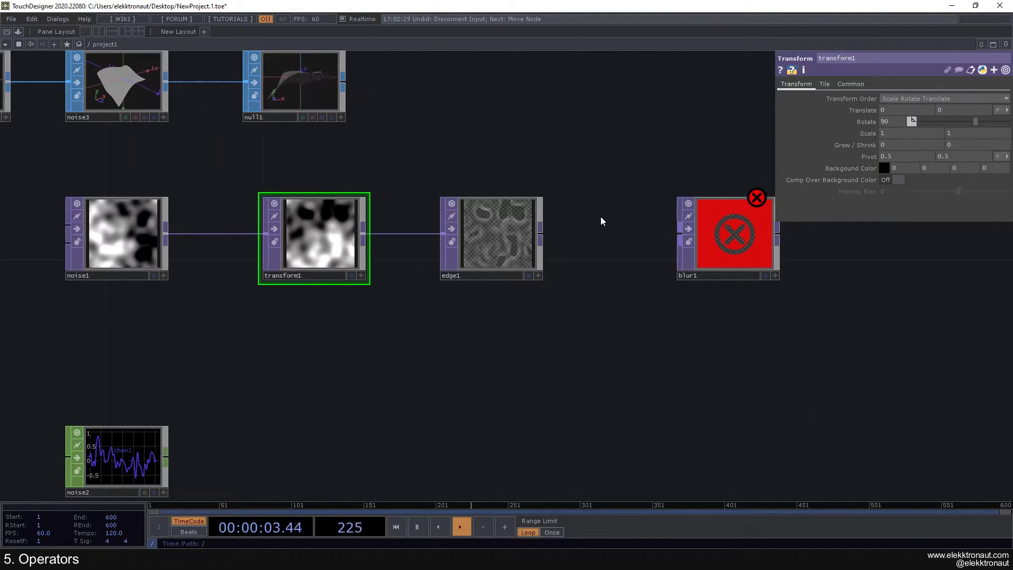
drag(543, 236, 671, 246)
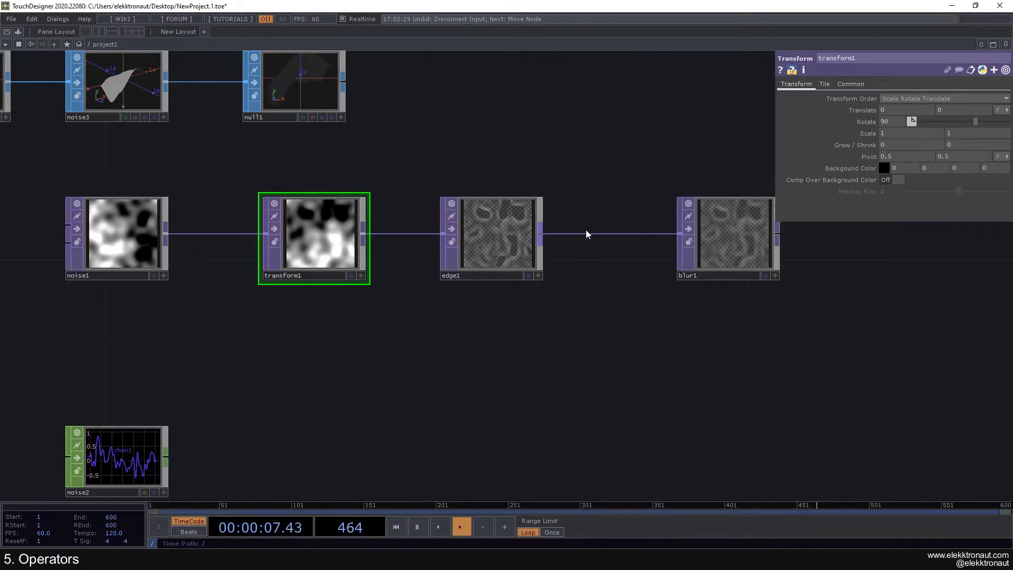
drag(678, 233, 658, 239)
drag(542, 325, 684, 262)
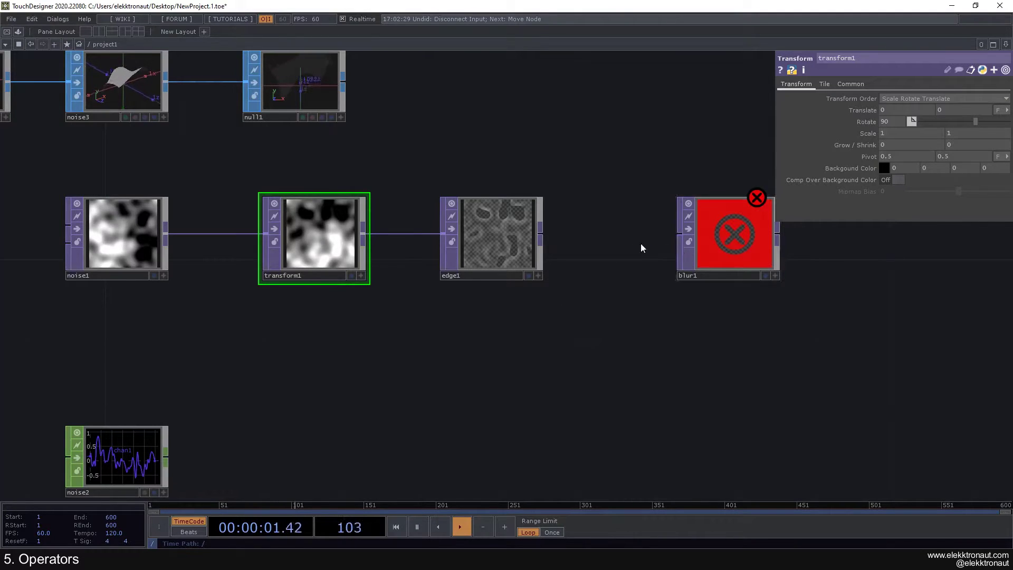
drag(540, 235, 584, 240)
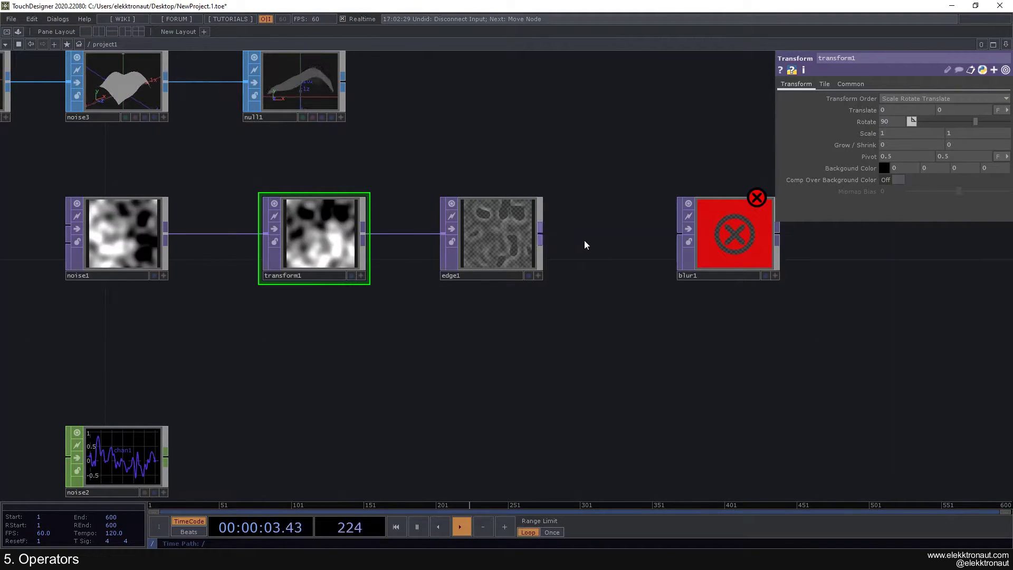
right_click(542, 233)
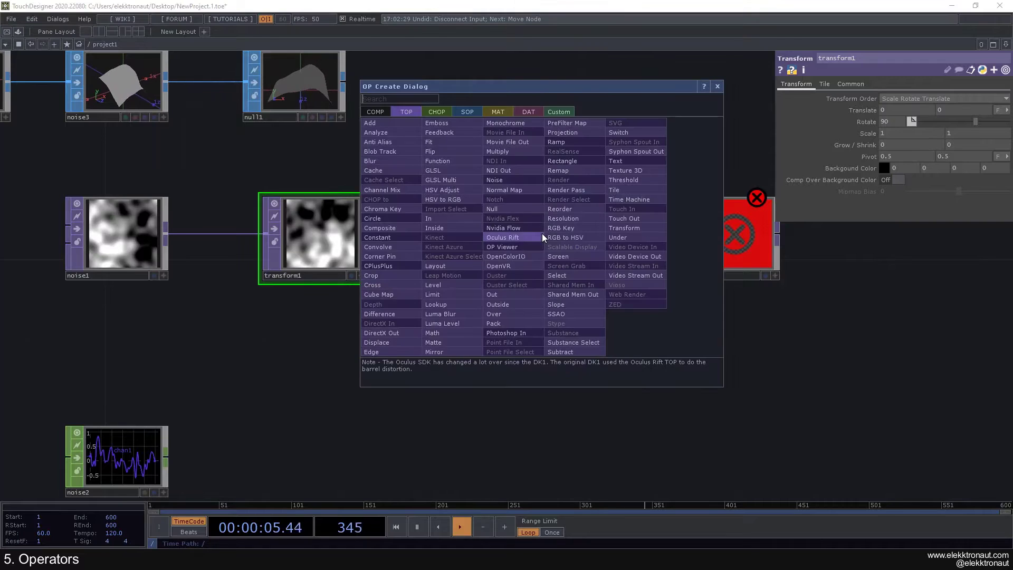
key(Escape)
Step: Reconnect the Edge TOP's output to the Blur TOP and disconnect that wire again
drag(544, 233, 680, 233)
right_click(594, 233)
click(621, 263)
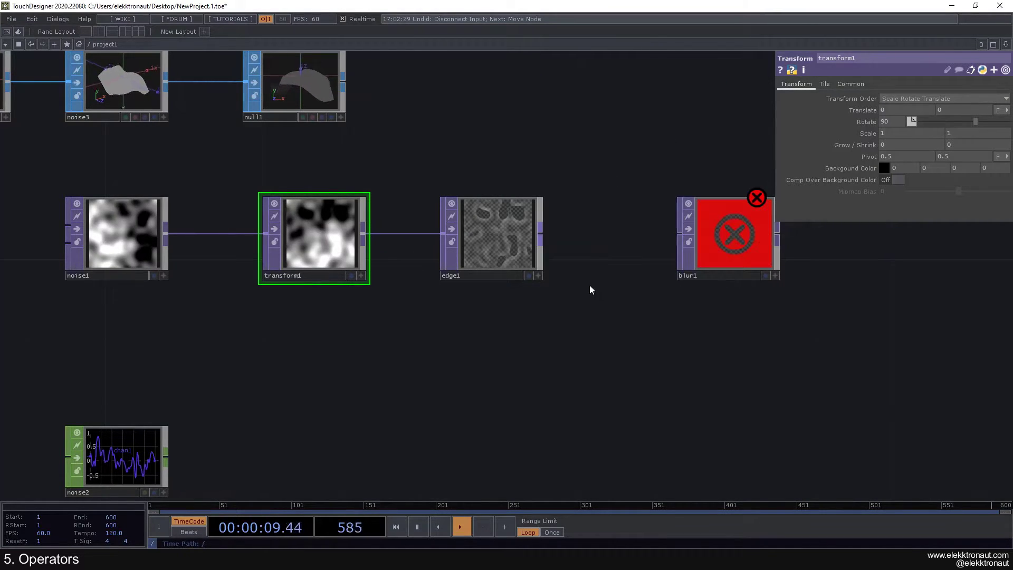
Step: Bypass the Noise SOP between the Grid and Null SOPs, compare their geometry, and remove the bypass
scroll(589, 283, down, 4)
scroll(580, 277, up, 2)
drag(579, 276, 579, 326)
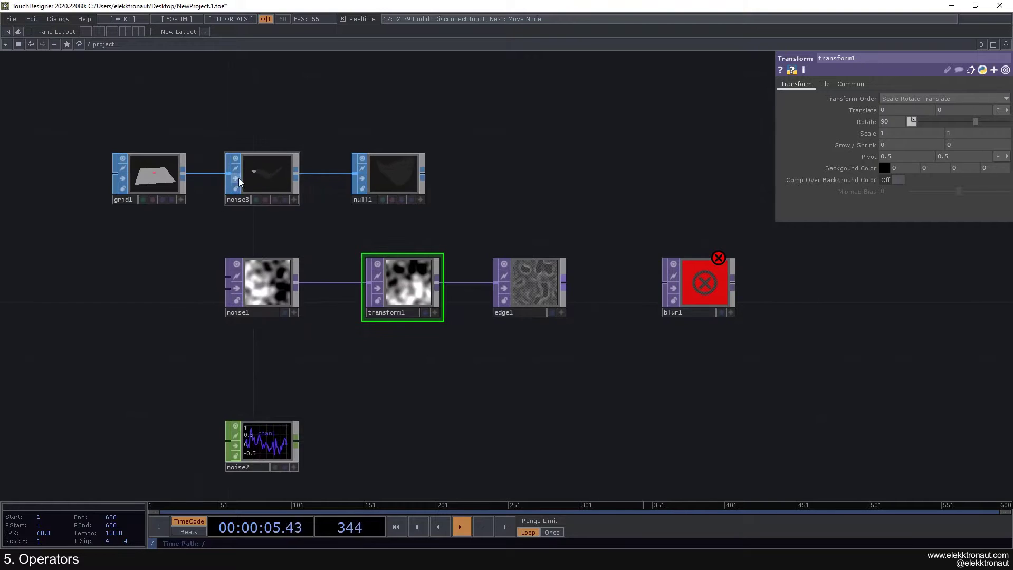
scroll(238, 179, up, 2)
drag(194, 220, 228, 242)
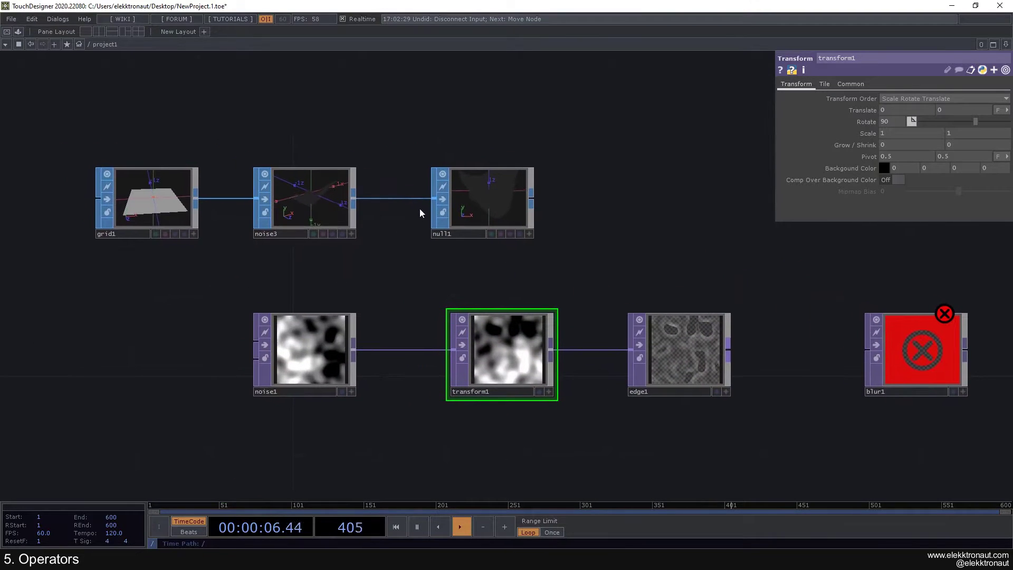
click(264, 201)
click(482, 216)
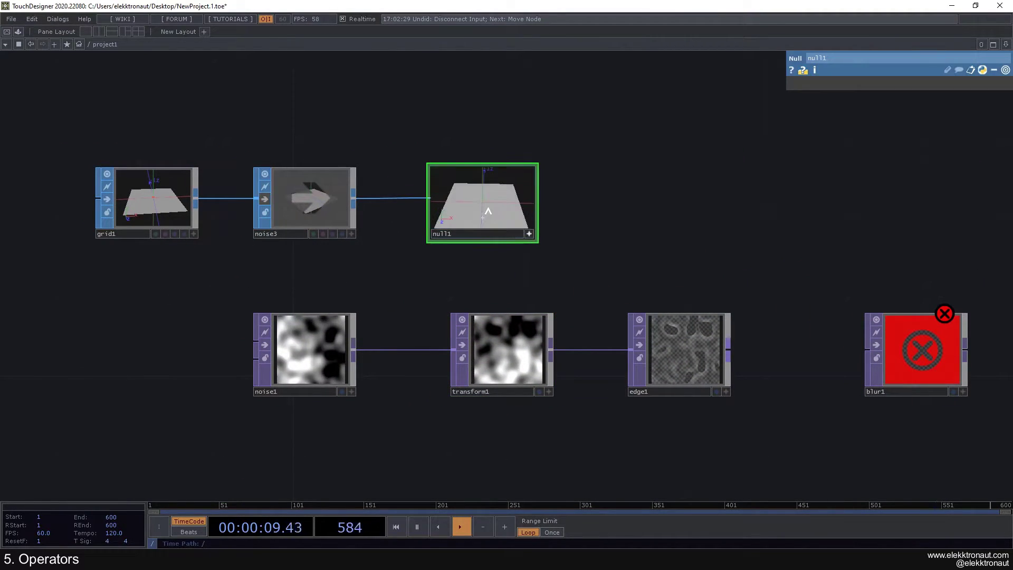
click(153, 185)
click(529, 235)
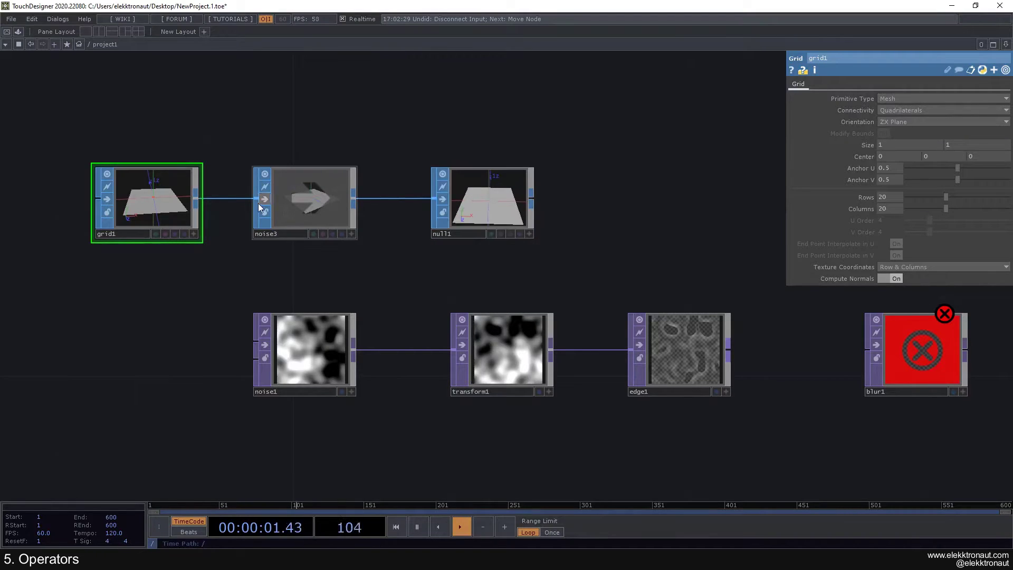
click(264, 199)
click(331, 207)
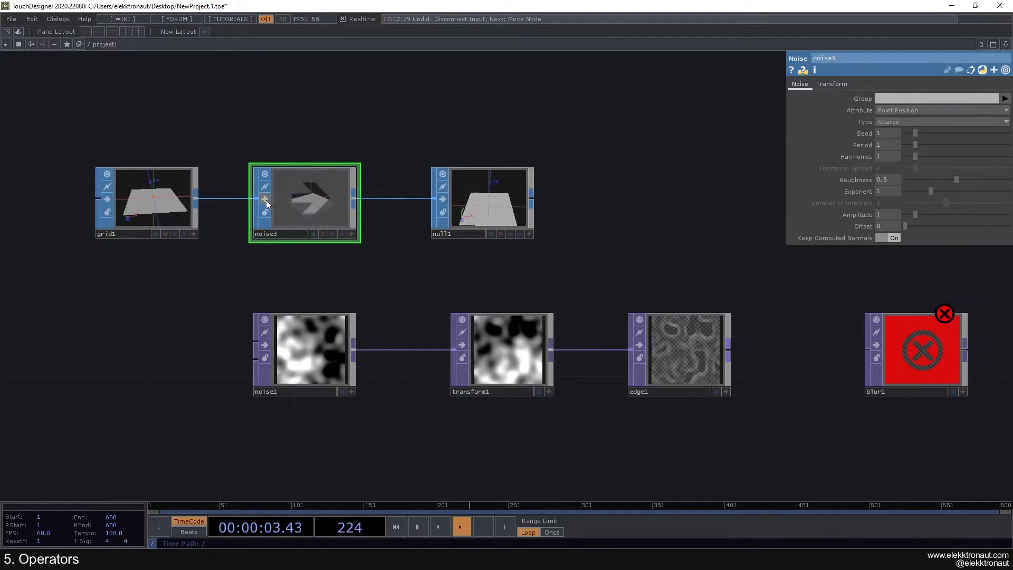
scroll(364, 263, down, 2)
drag(528, 267, 446, 173)
drag(224, 394, 222, 339)
drag(283, 334, 326, 377)
scroll(299, 264, up, 5)
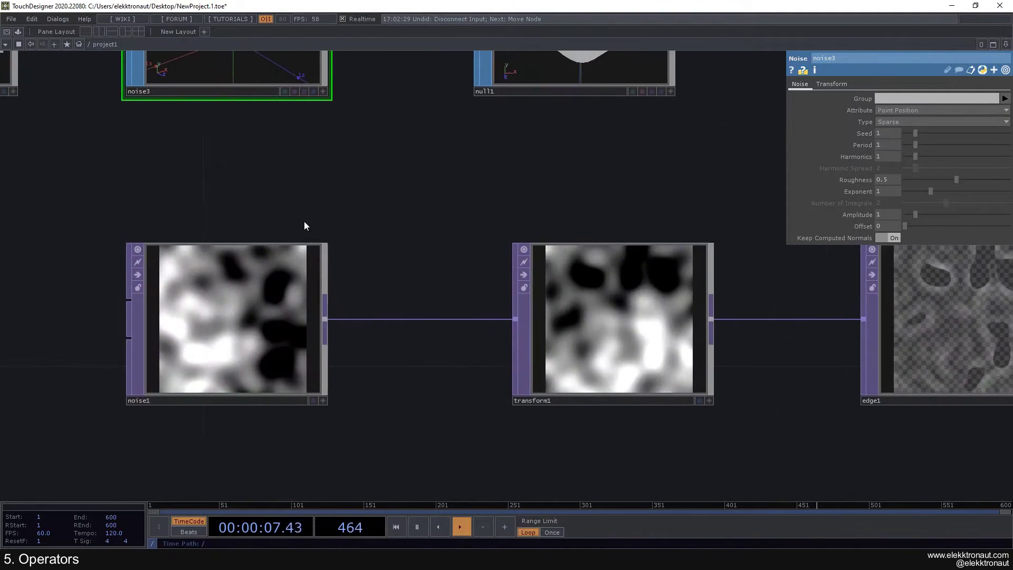
scroll(305, 226, down, 3)
drag(363, 269, 398, 274)
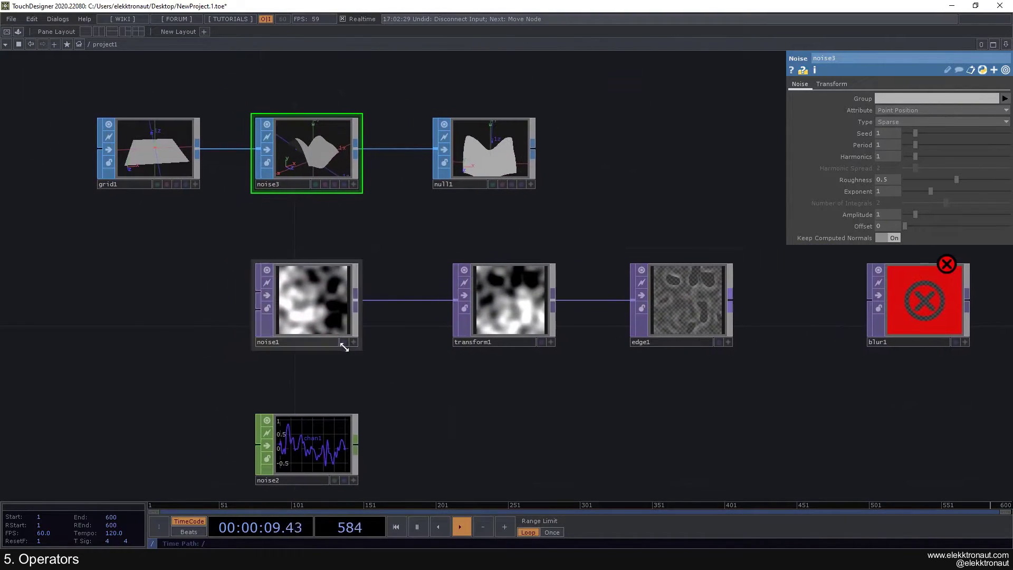
Step: Activate the Noise CHOP's viewer, explore its channel graph by panning and zooming, and home the graph view
drag(378, 356, 359, 314)
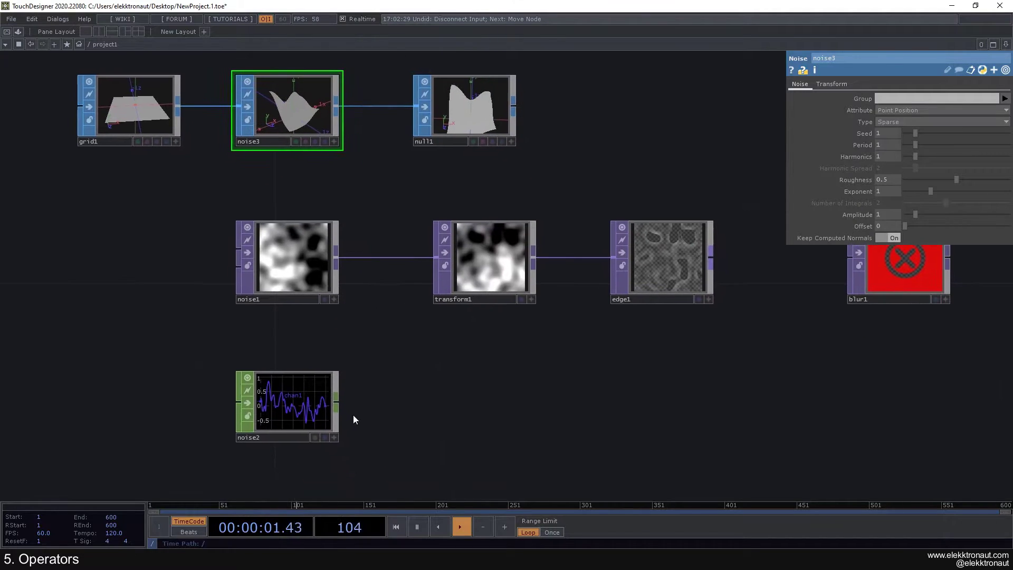
scroll(344, 439, up, 3)
click(334, 439)
drag(279, 392, 301, 404)
drag(280, 365, 332, 389)
drag(252, 372, 292, 377)
key(h)
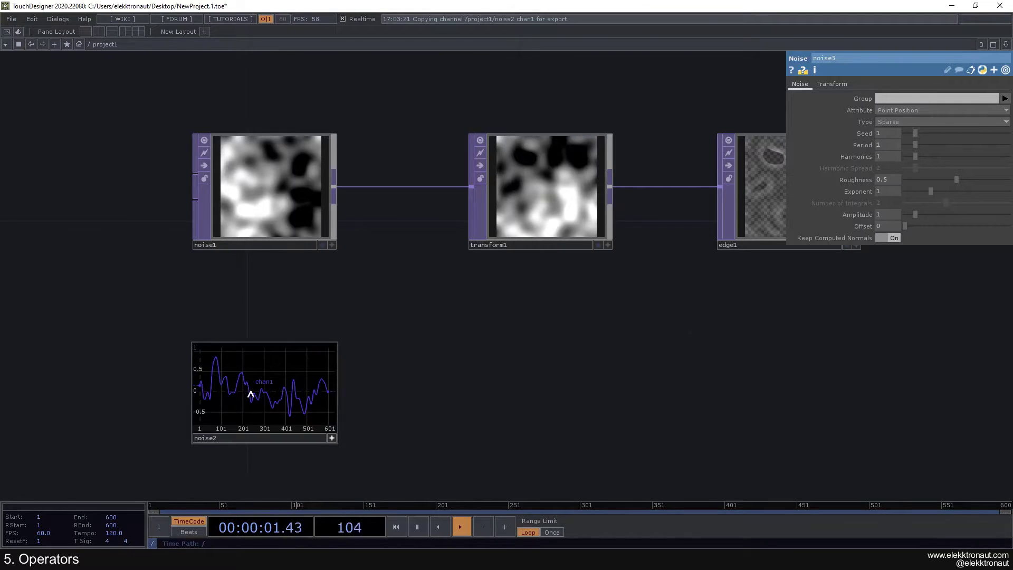
scroll(301, 416, down, 3)
scroll(301, 416, up, 3)
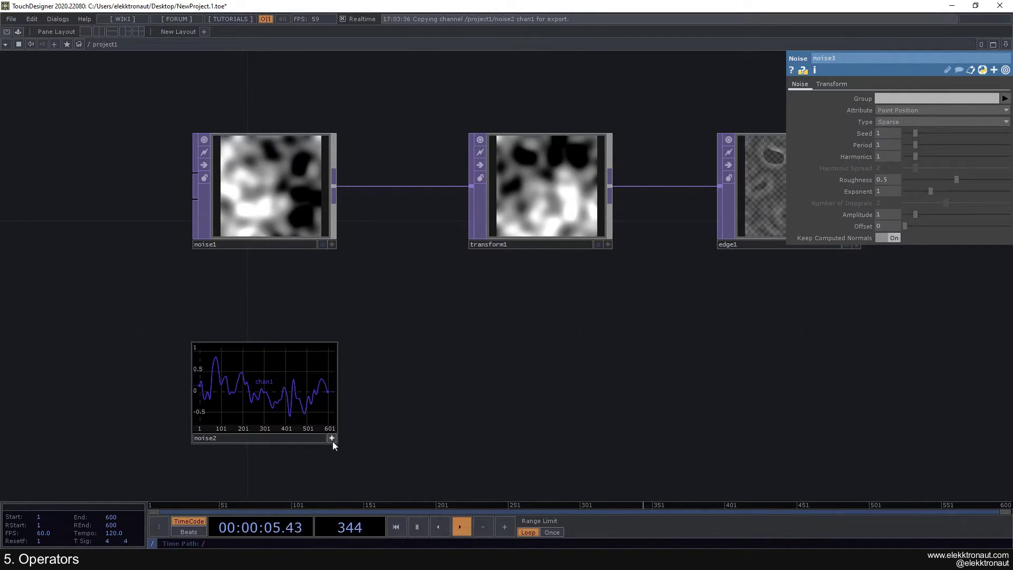
Step: Activate the Noise TOP's viewer, shift the image inside it, and deactivate the viewer
scroll(348, 392, down, 3)
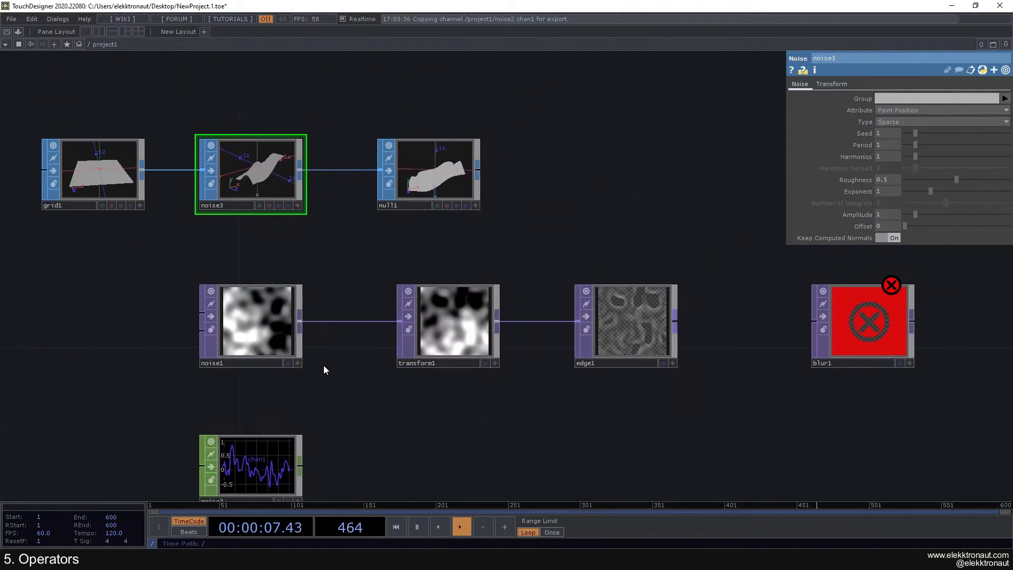
scroll(324, 365, up, 3)
click(324, 402)
click(323, 402)
mouse_move(186, 344)
mouse_down()
mouse_move(221, 344)
mouse_move(199, 344)
mouse_up()
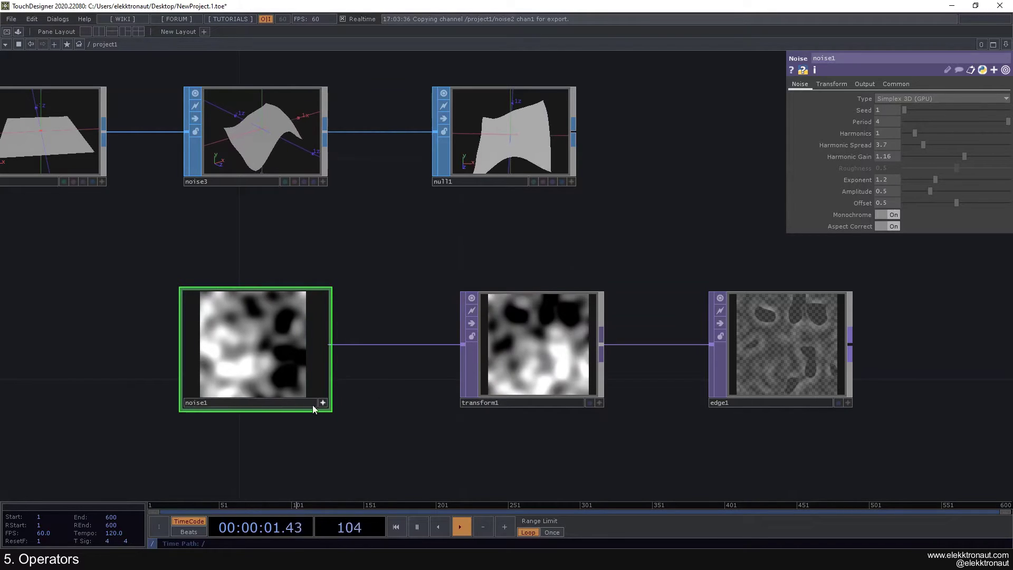
click(322, 403)
drag(341, 269, 448, 354)
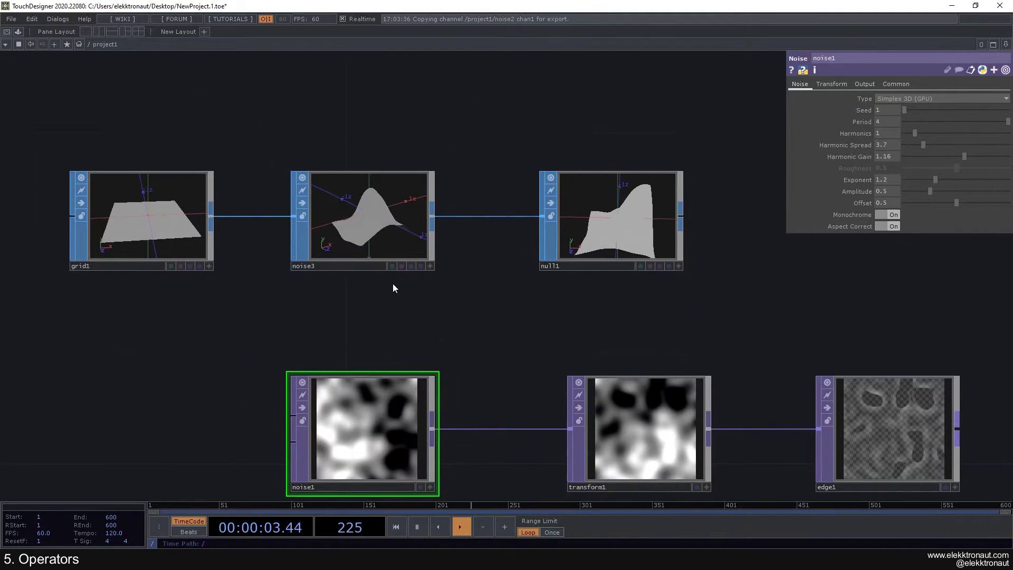
scroll(436, 296, down, 2)
scroll(438, 308, up, 2)
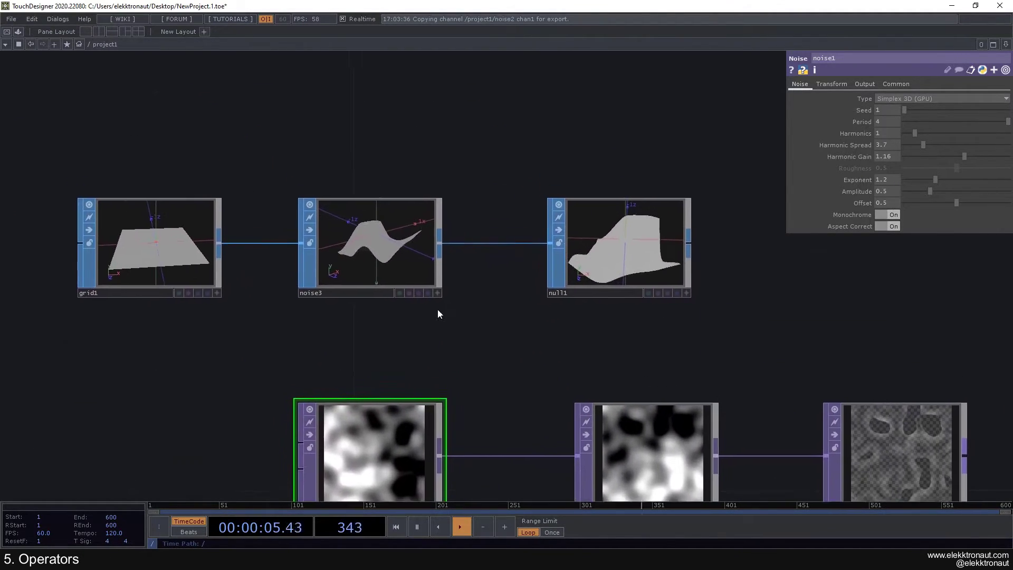
Step: Activate the Noise SOP's viewer, orbit around its geometry, and switch the display from shaded to wireframe
scroll(438, 314, up, 2)
drag(430, 310, 444, 371)
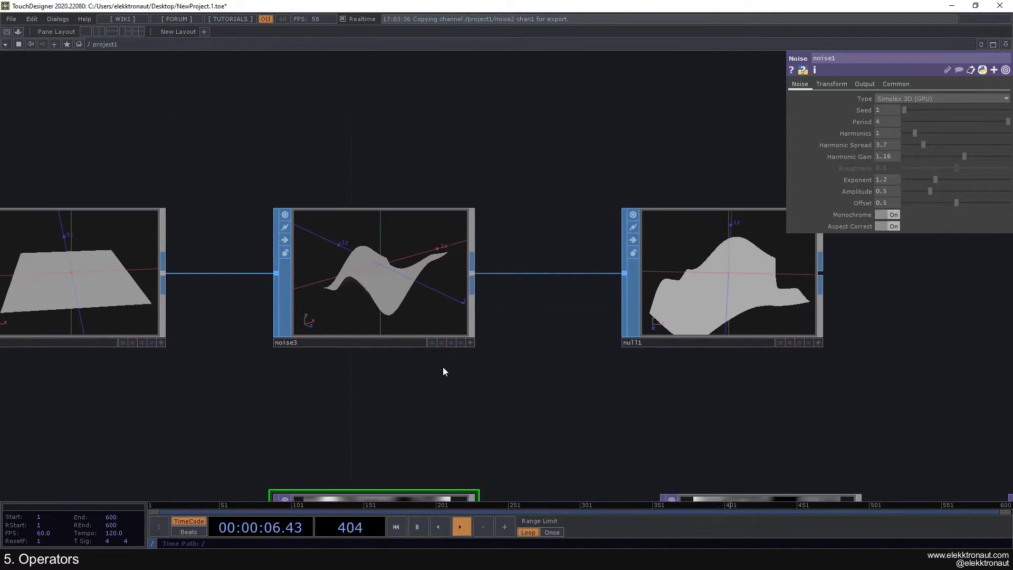
click(461, 336)
click(470, 344)
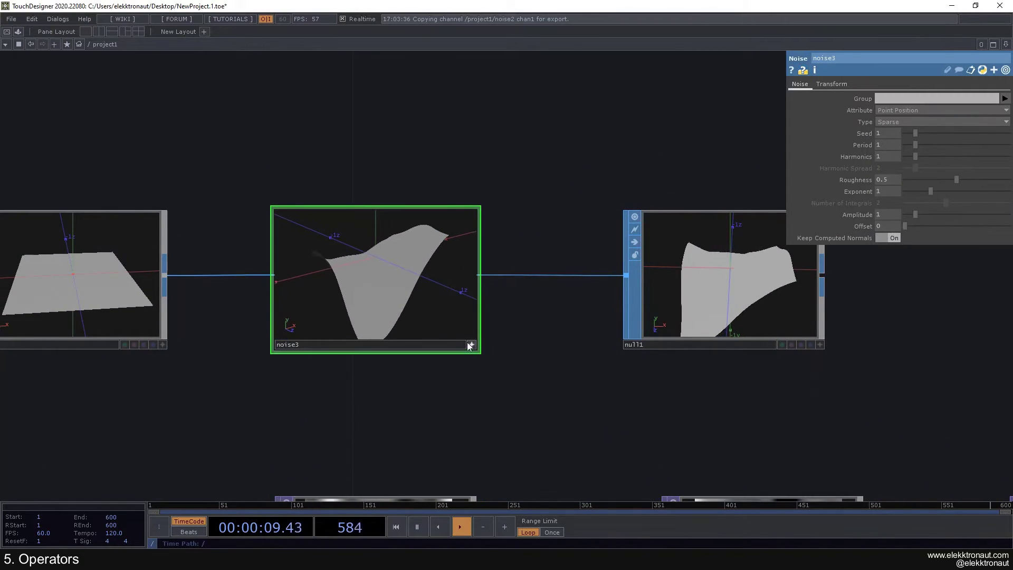
mouse_move(380, 266)
mouse_down()
mouse_move(430, 306)
mouse_move(387, 302)
mouse_move(378, 267)
mouse_move(362, 280)
mouse_move(378, 288)
mouse_move(359, 275)
mouse_move(402, 308)
mouse_move(378, 265)
mouse_move(363, 274)
mouse_move(375, 286)
mouse_move(364, 285)
mouse_move(364, 274)
mouse_move(407, 278)
mouse_move(398, 277)
mouse_move(399, 293)
mouse_up()
key(w)
drag(485, 325, 426, 323)
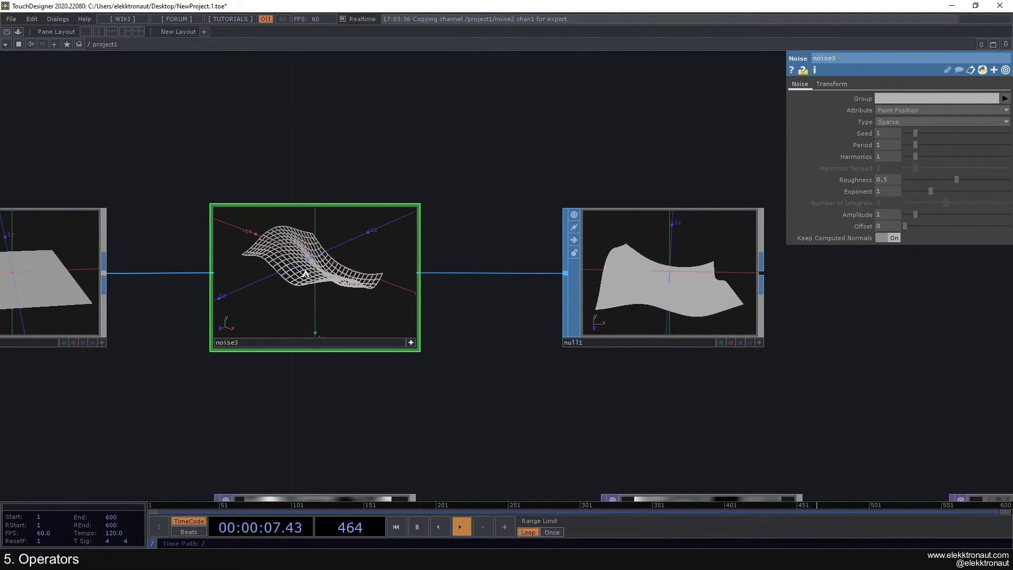
middle_drag(310, 278, 322, 244)
scroll(323, 248, down, 3)
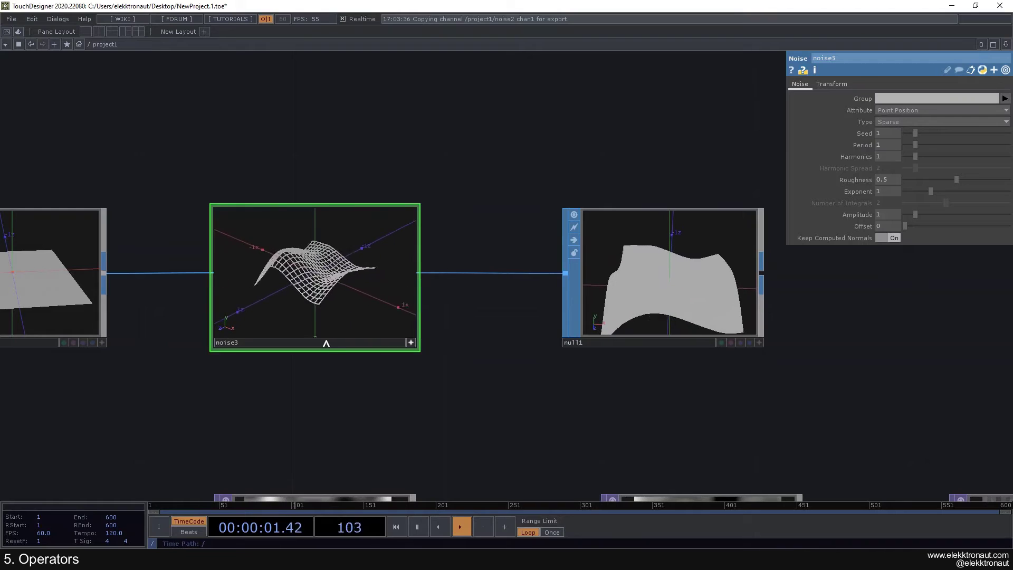
Step: Turn on point markers for all points in the Noise SOP's display options, inspect the mesh, and deactivate the viewer
right_click(322, 248)
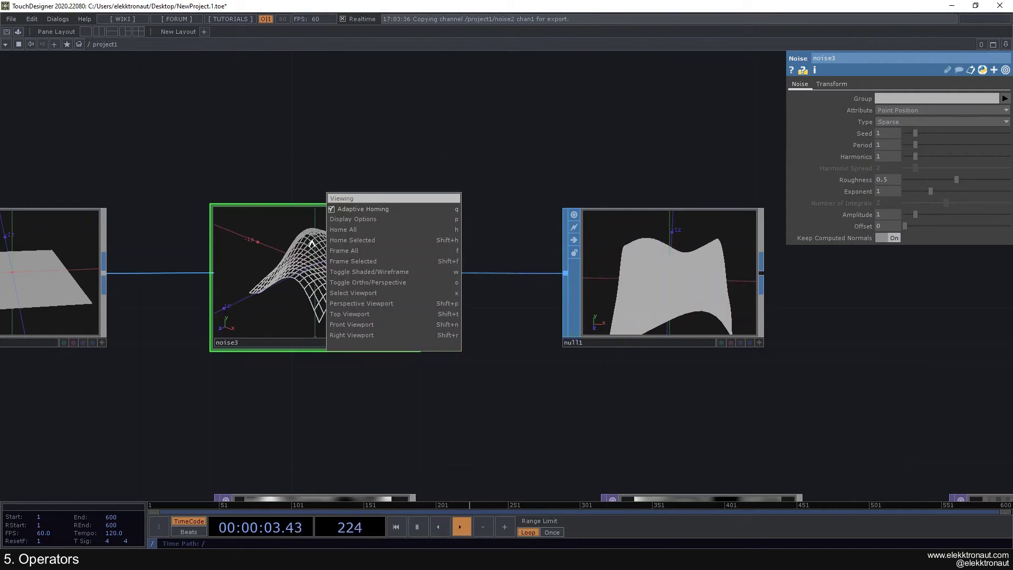
click(352, 219)
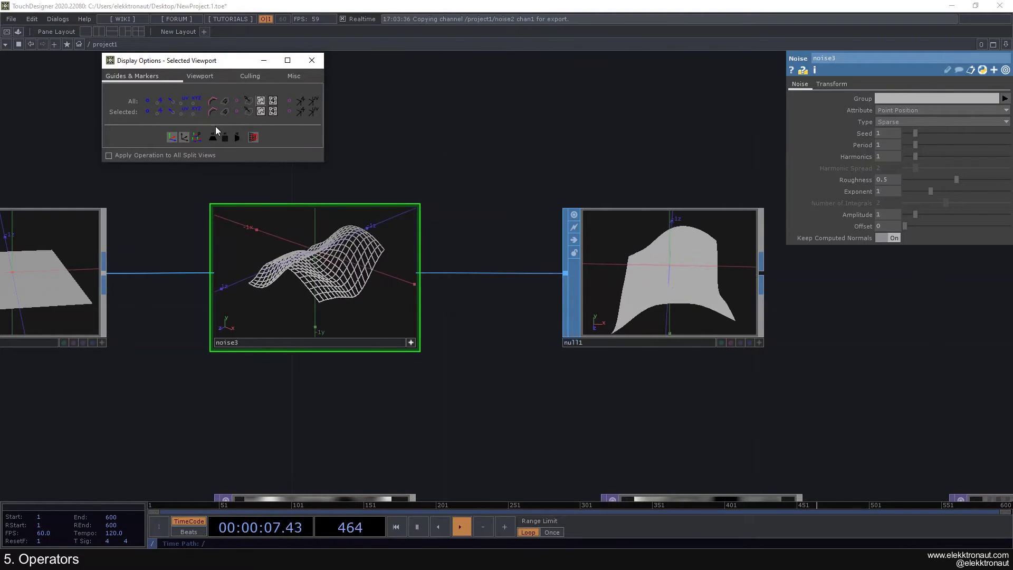
click(147, 100)
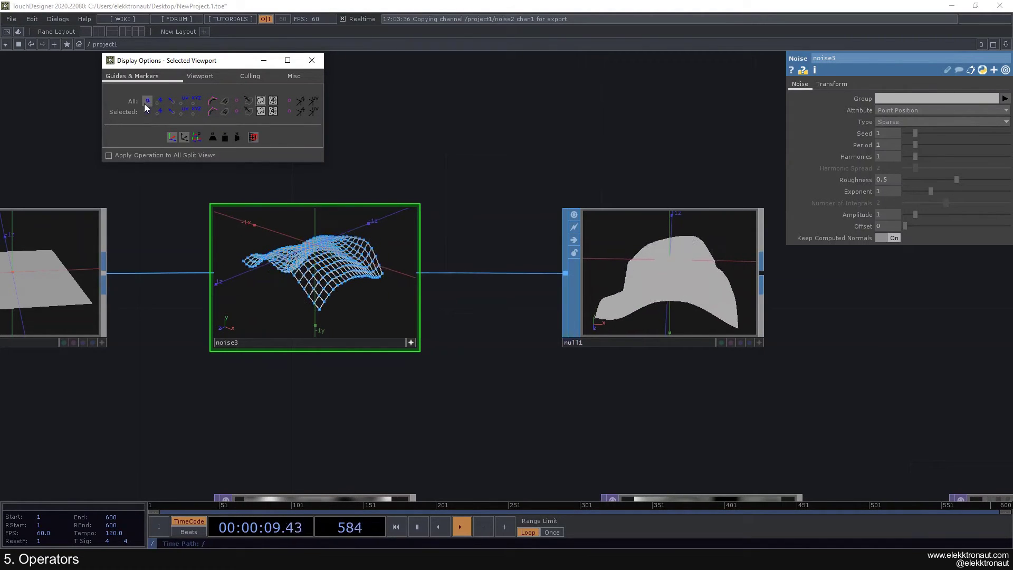
click(311, 60)
scroll(317, 251, up, 3)
drag(316, 251, 285, 271)
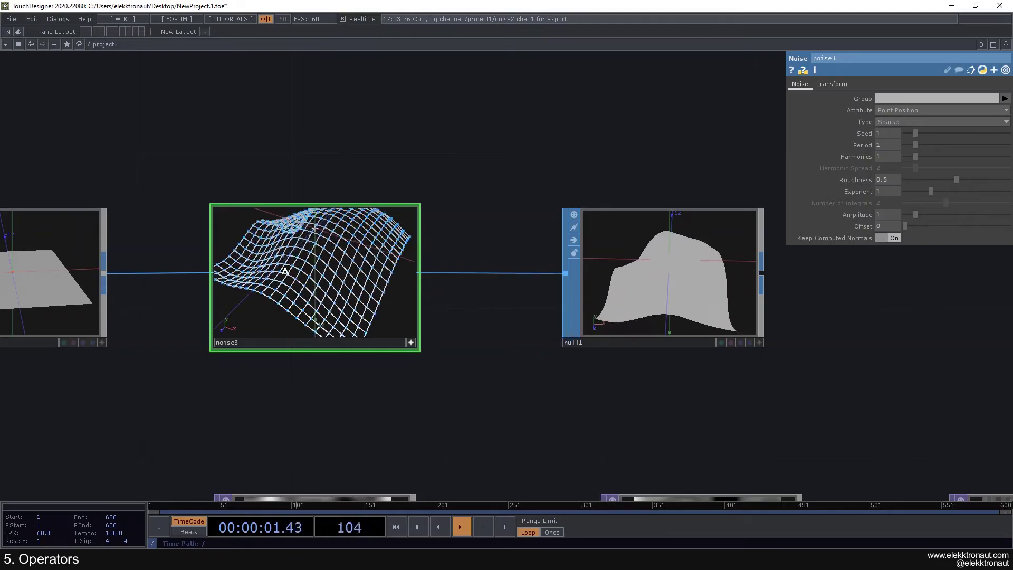
drag(339, 318, 309, 285)
scroll(292, 281, down, 3)
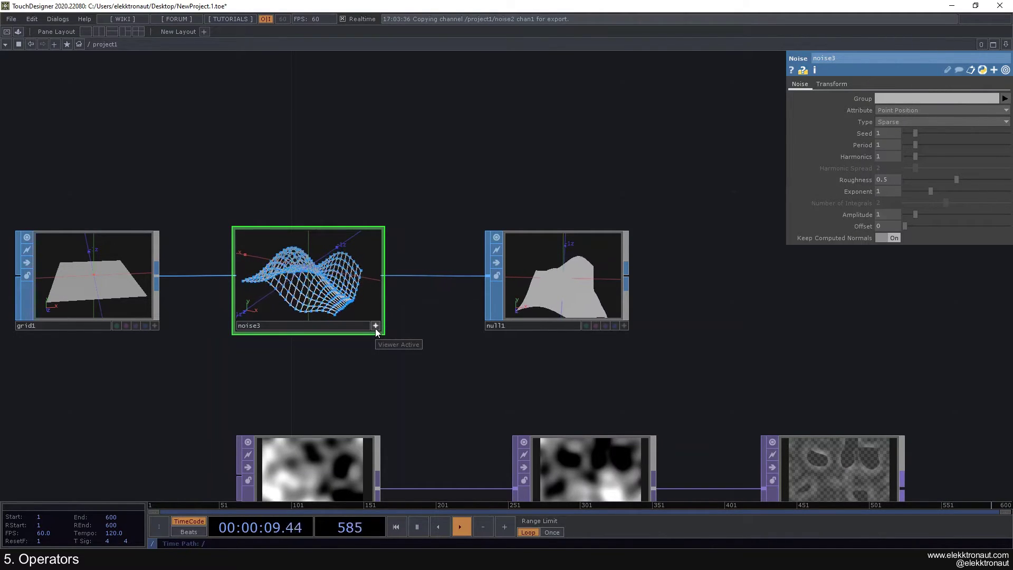
scroll(344, 350, down, 5)
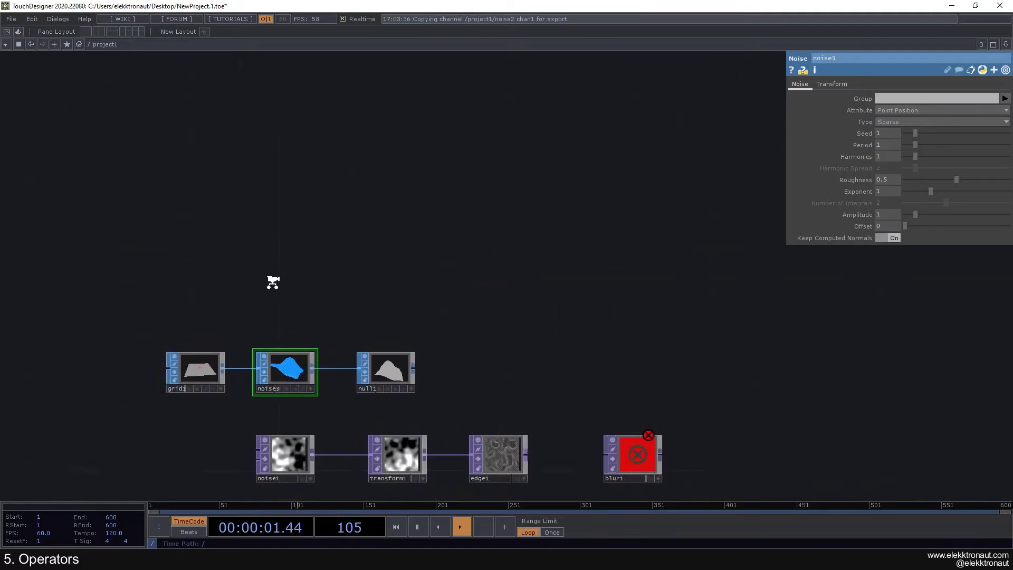
Step: Add a Text DAT to the network above the Noise SOP
scroll(270, 277, up, 1)
key(Tab)
click(259, 146)
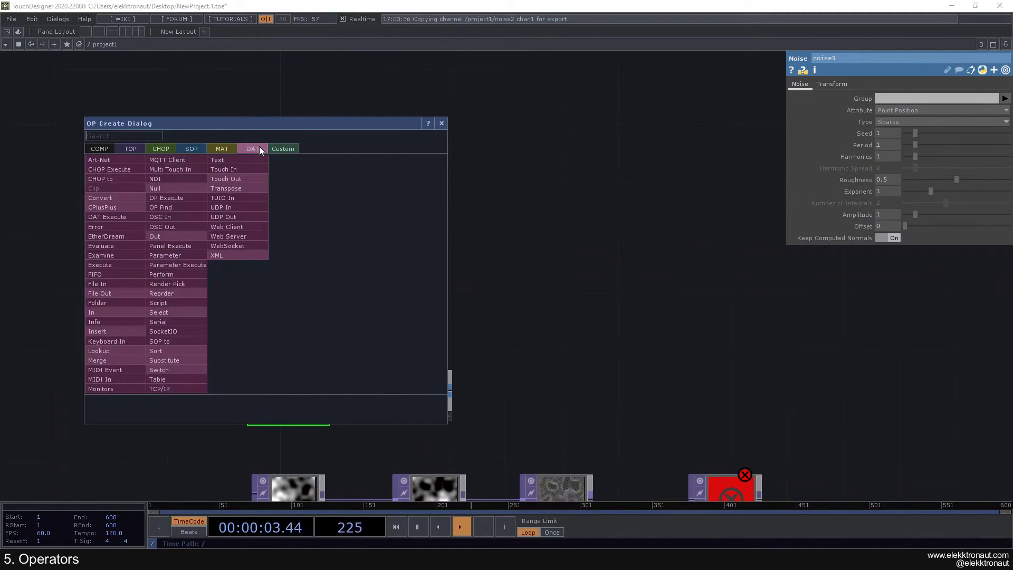
click(242, 156)
click(281, 276)
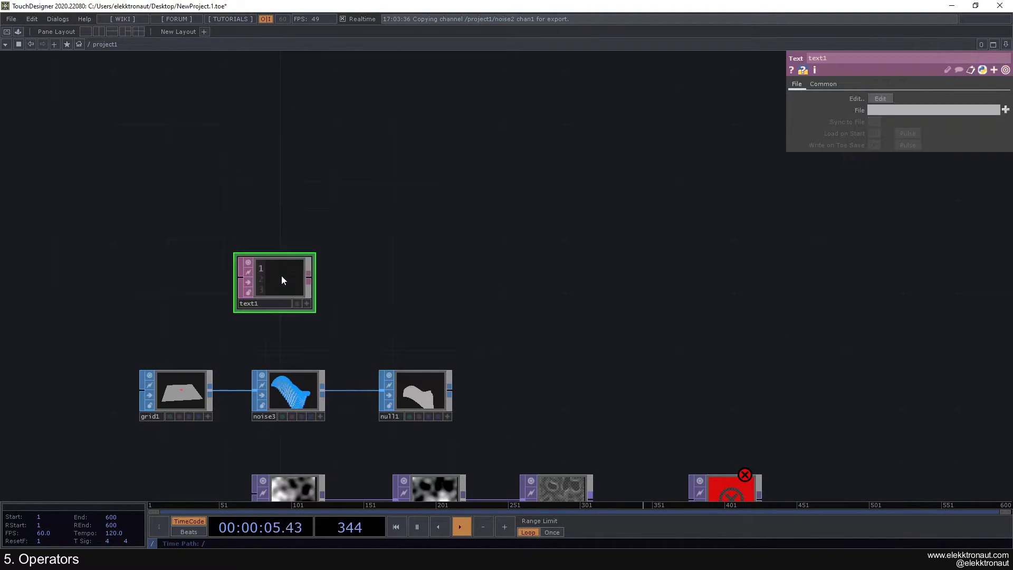
Step: Activate the Text DAT's viewer, enter the text "hfhefhehff" in it, and deactivate the viewer
scroll(285, 274, up, 2)
drag(385, 277, 515, 227)
click(452, 253)
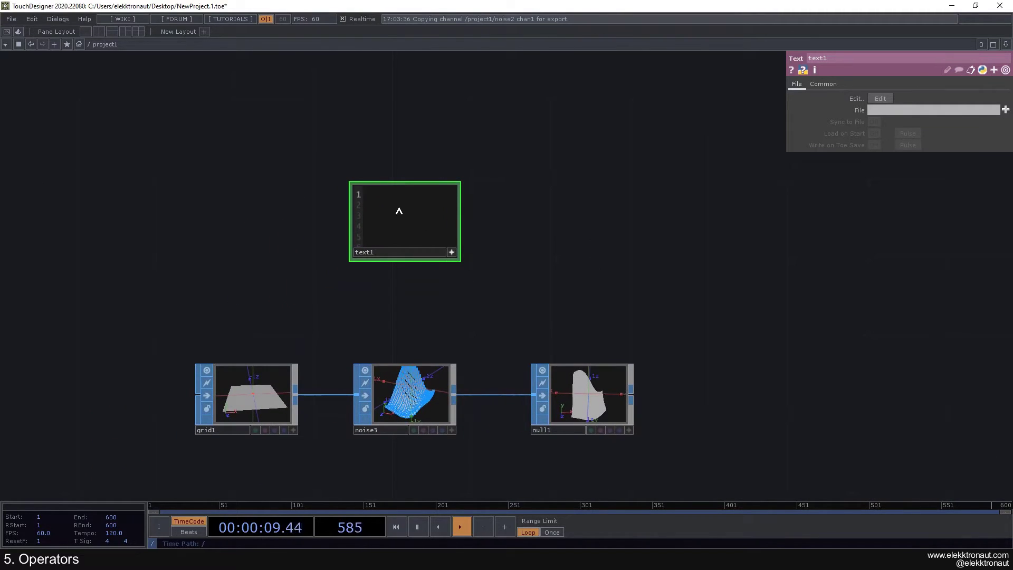
text(hfhefhehff)
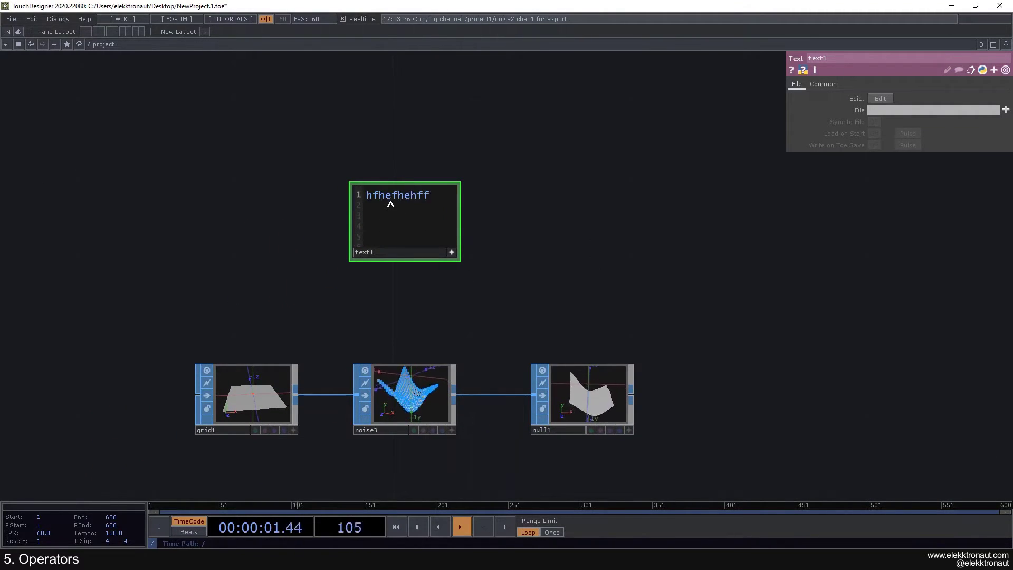
drag(447, 205, 372, 192)
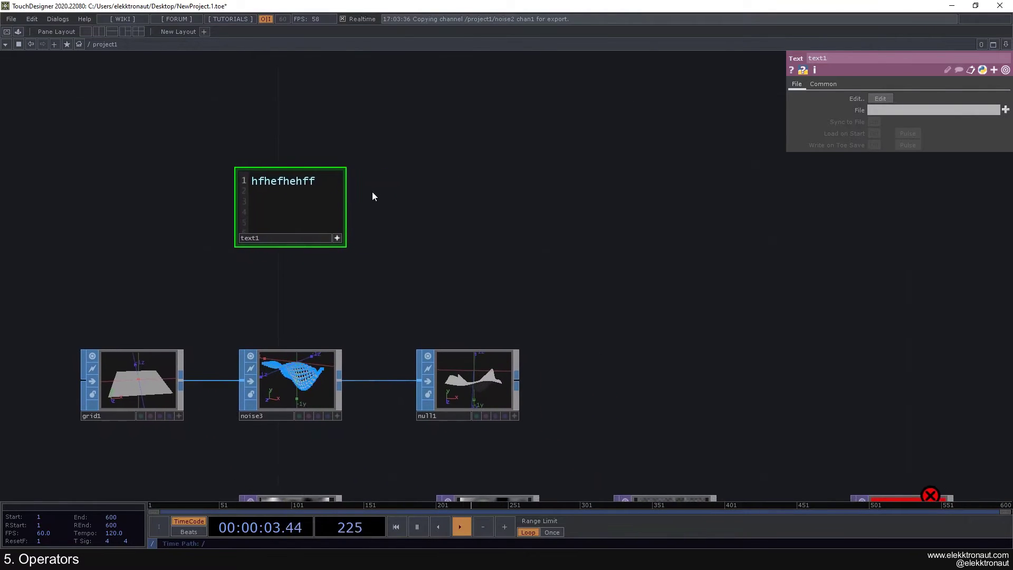
click(338, 238)
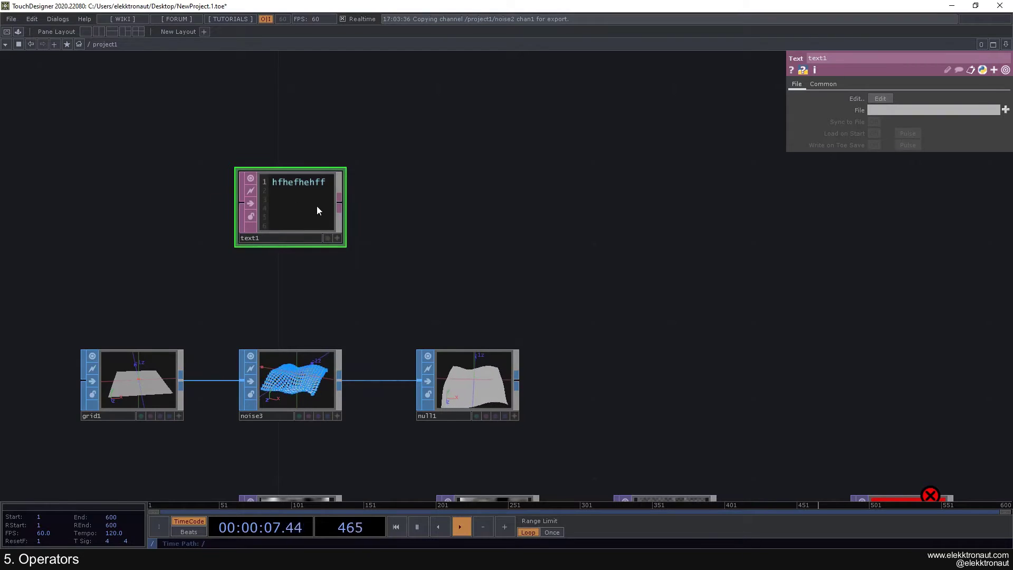
Step: Reactivate the Text DAT's viewer, add a second line containing "f", and deactivate the viewer
drag(194, 243, 166, 245)
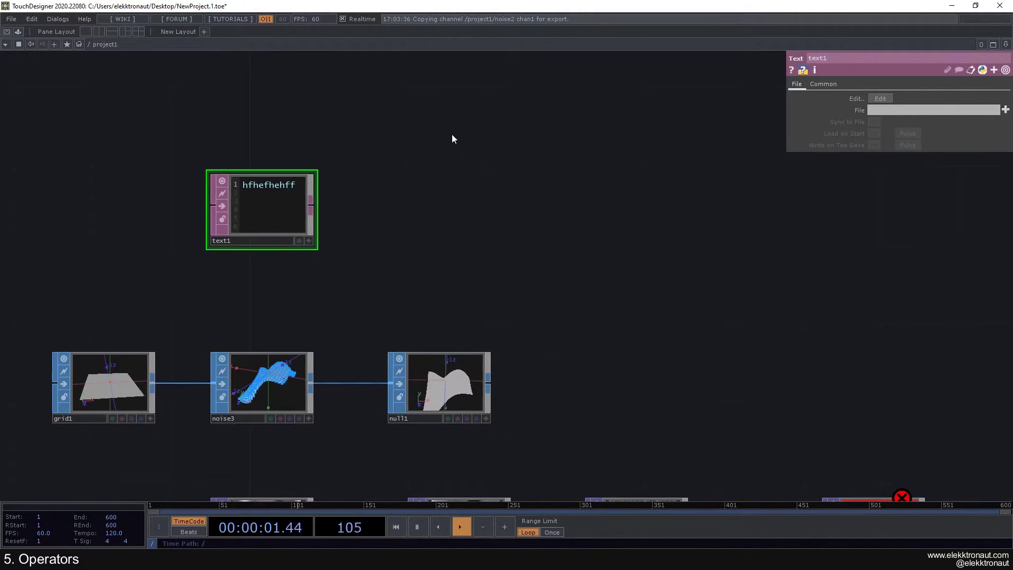
drag(447, 154, 467, 141)
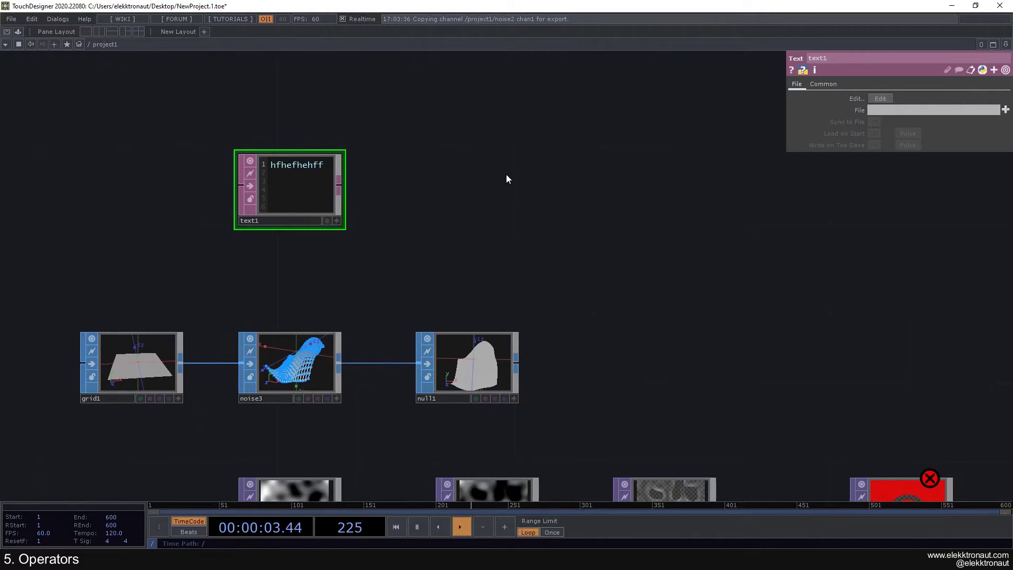
drag(506, 173, 544, 174)
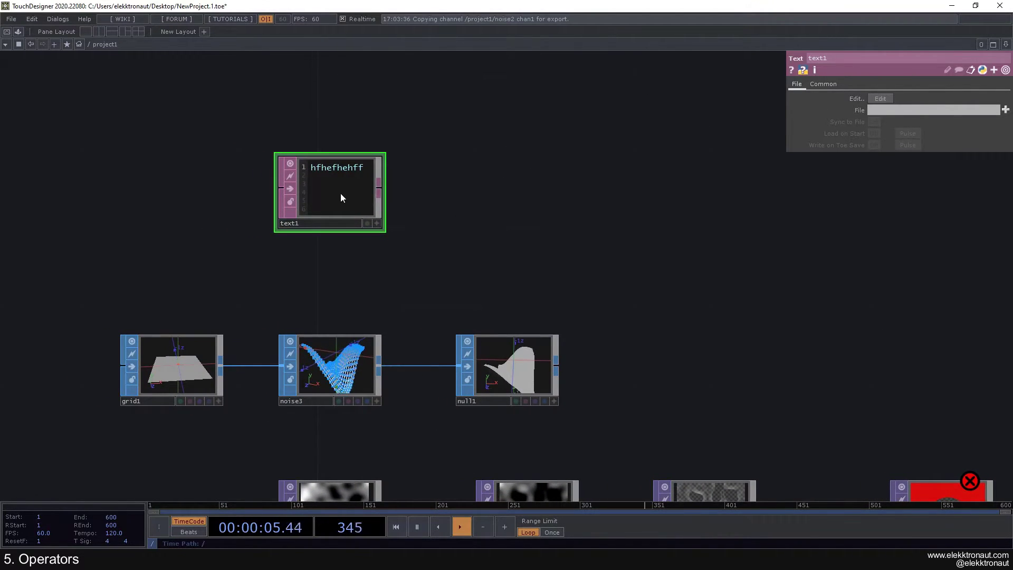
click(376, 223)
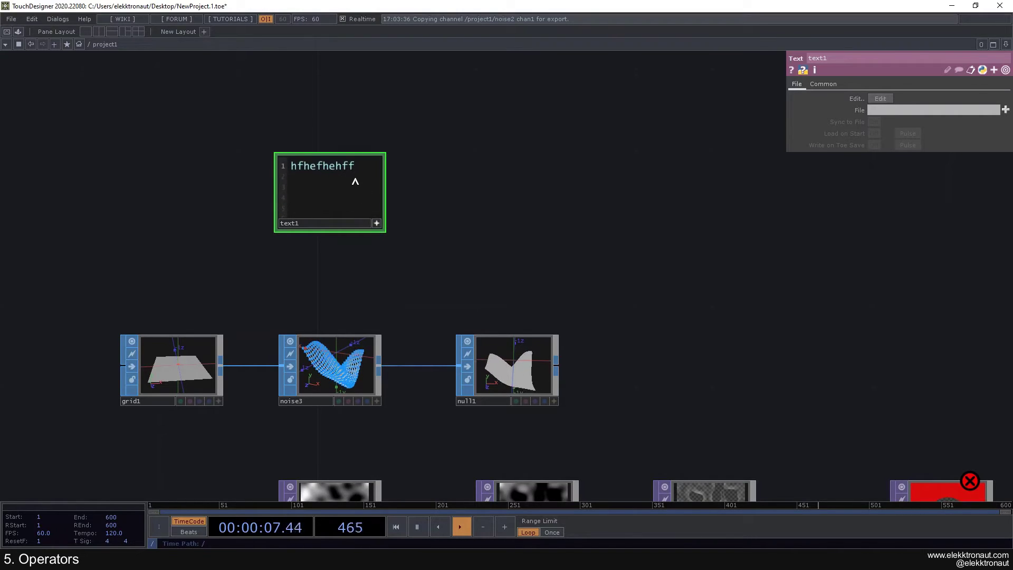
key(Return)
text(f)
click(374, 222)
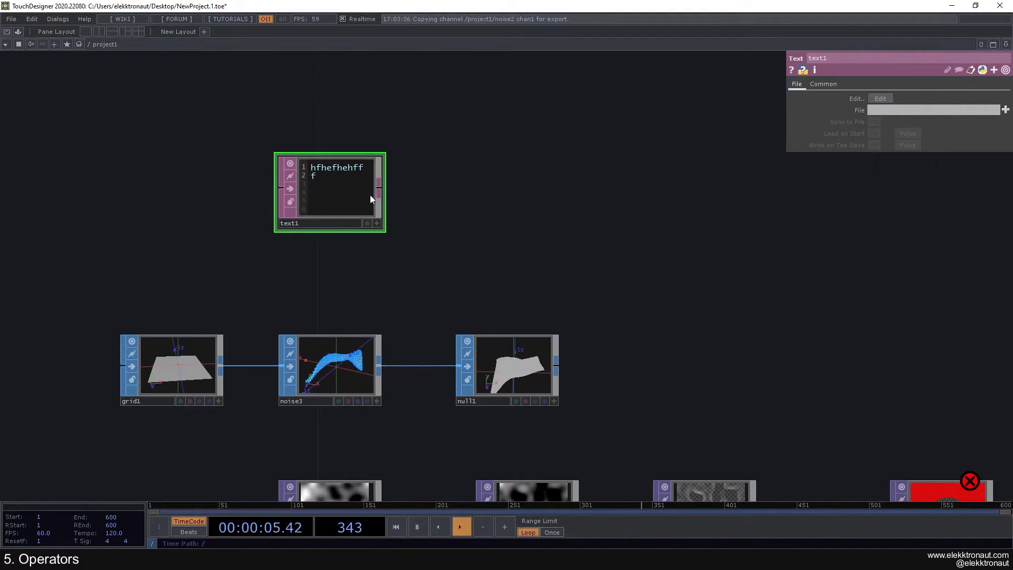
click(376, 223)
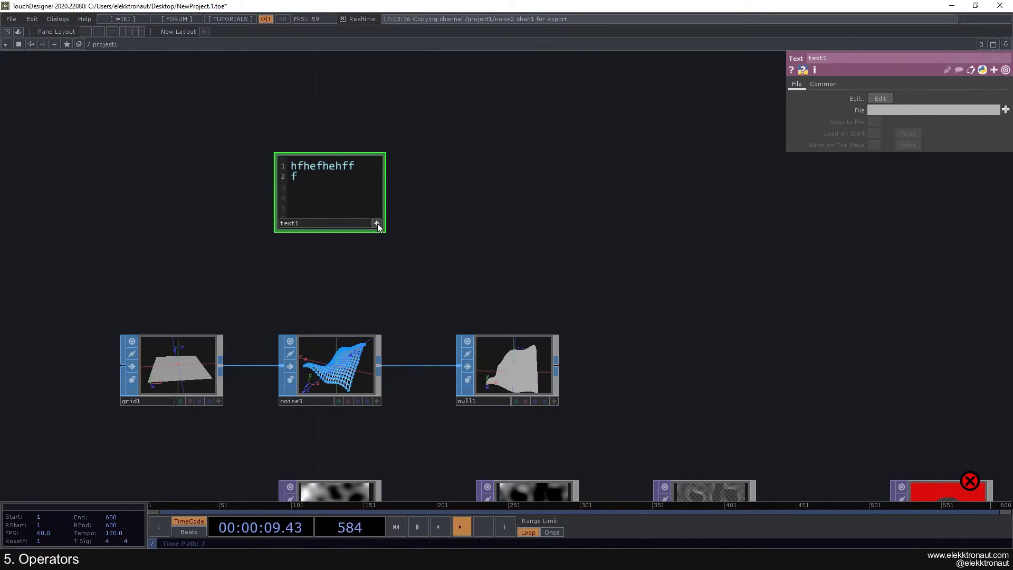
click(377, 225)
scroll(346, 179, up, 3)
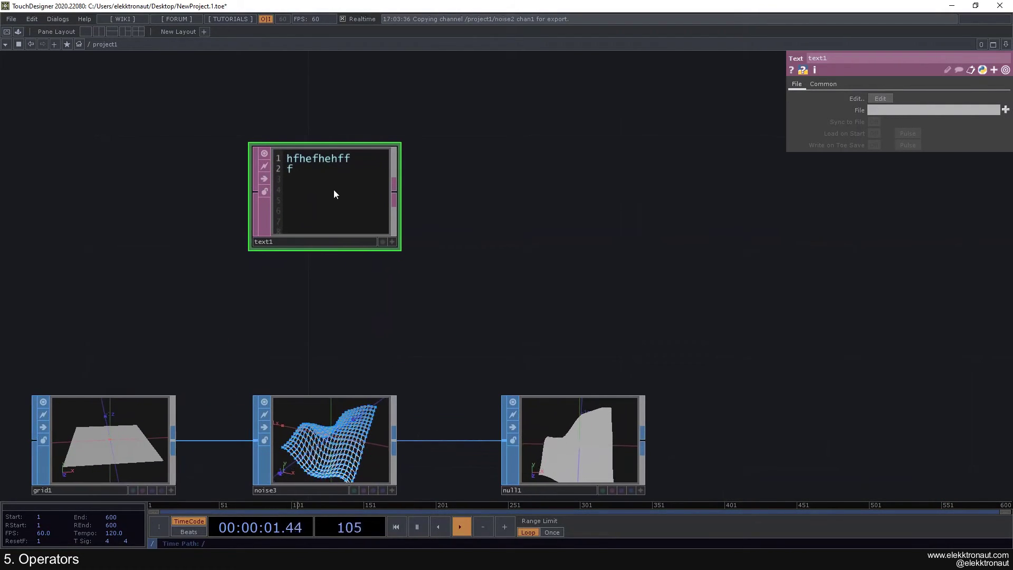
scroll(334, 189, down, 3)
drag(423, 217, 385, 205)
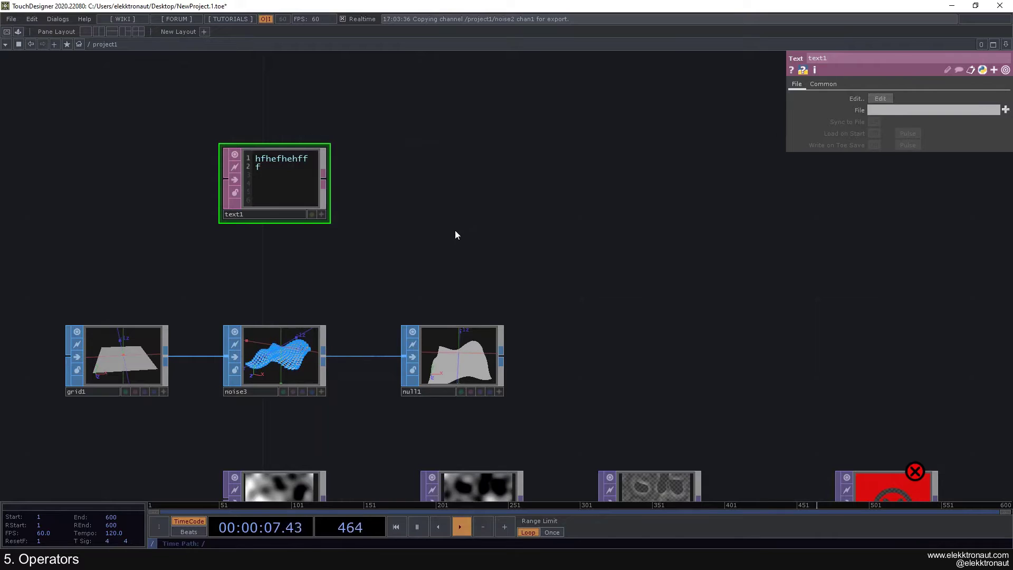
scroll(425, 223, down, 3)
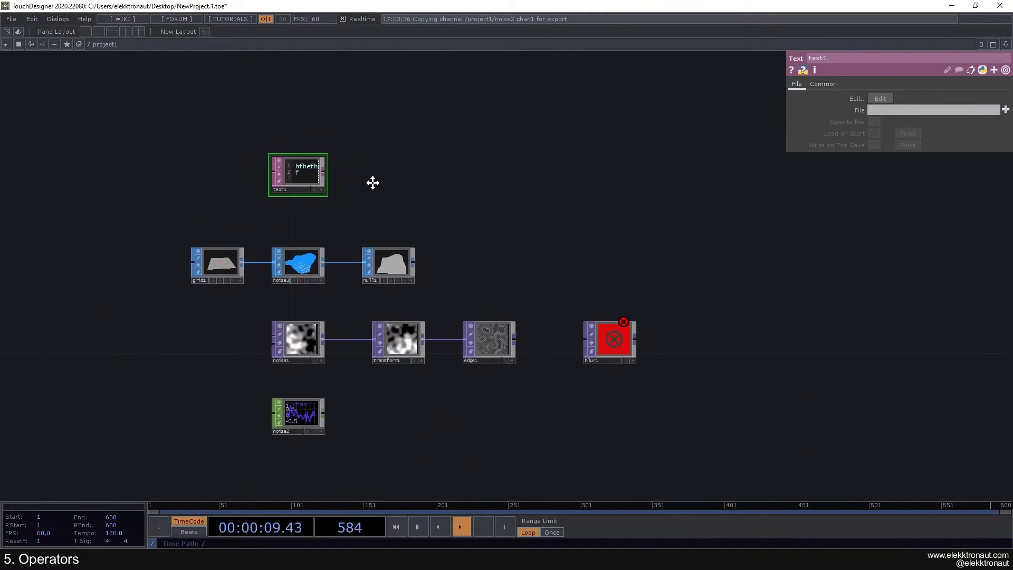
drag(372, 183, 342, 166)
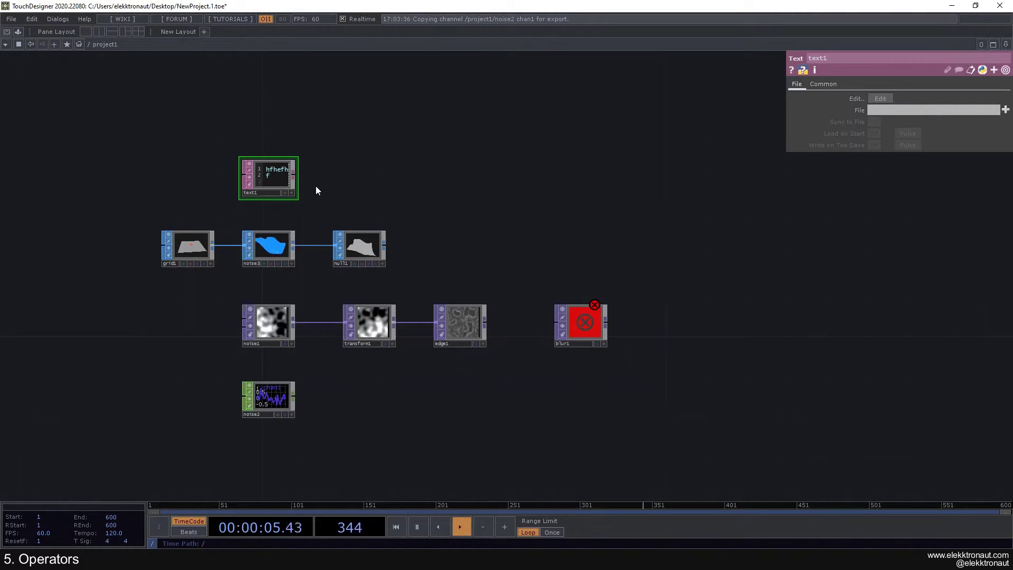
drag(317, 191, 288, 182)
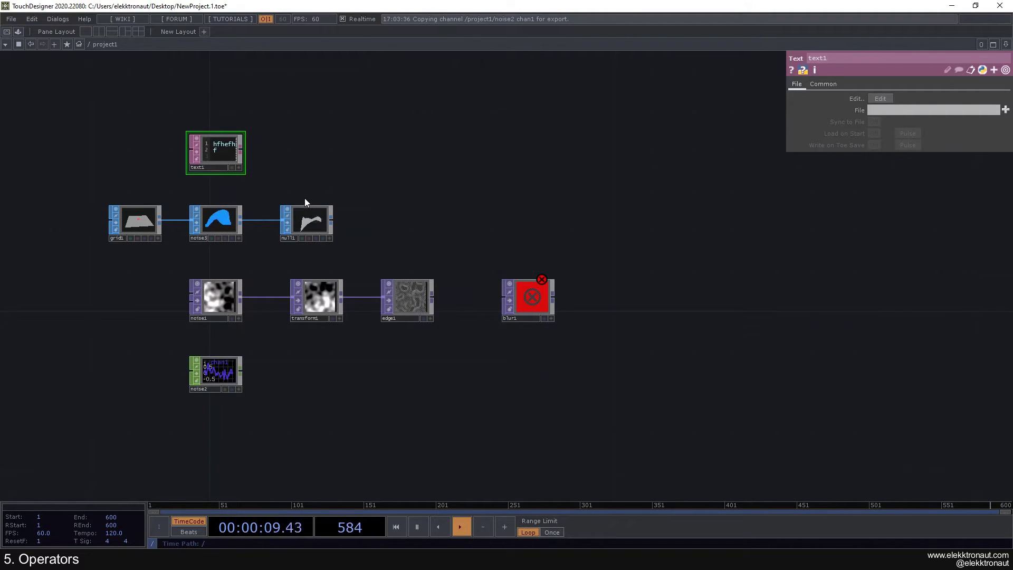
Step: Add a Button COMP to the network on the empty area above and beyond the Null SOP
key(Tab)
click(275, 61)
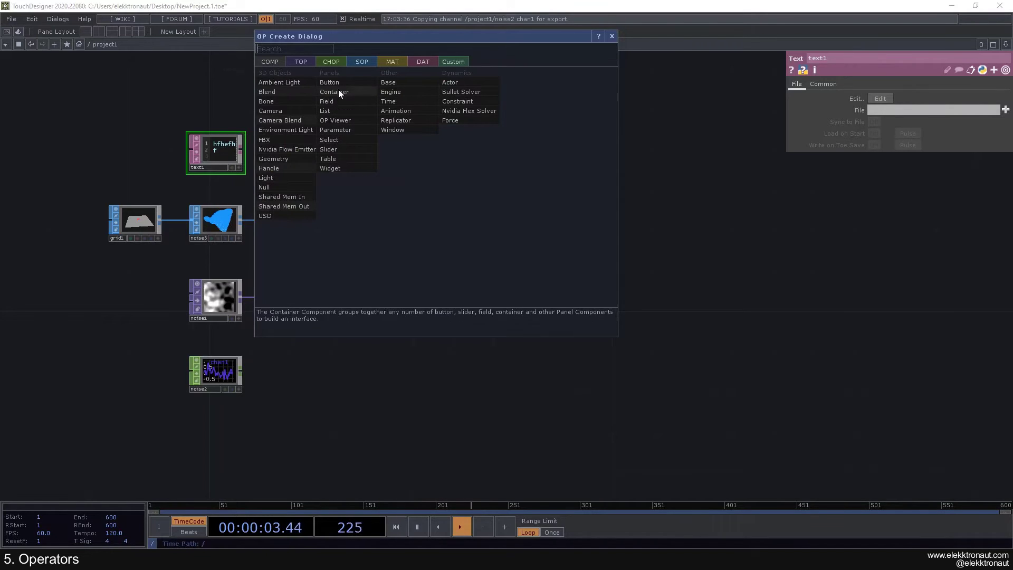
click(337, 130)
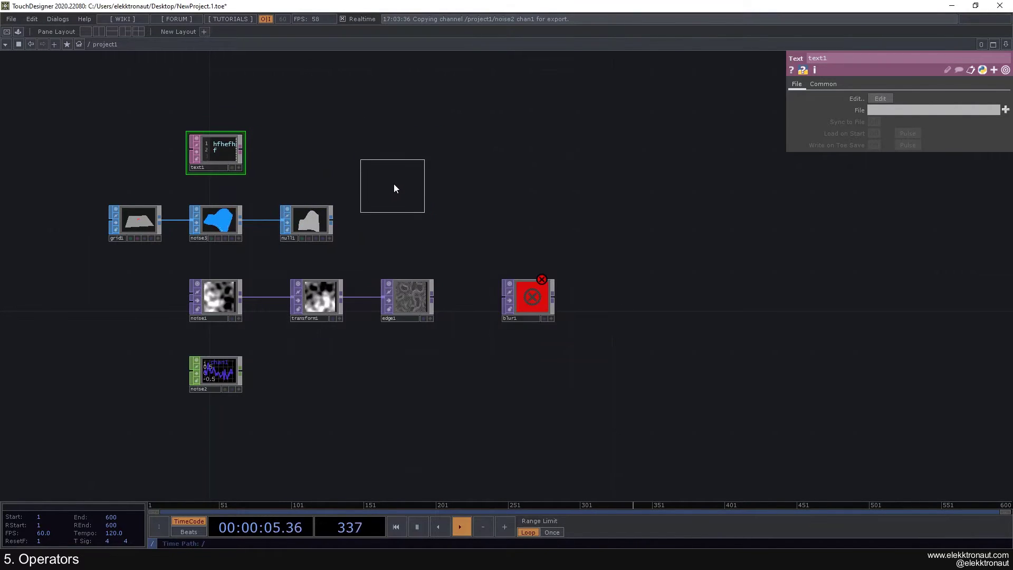
click(394, 189)
scroll(395, 199, up, 5)
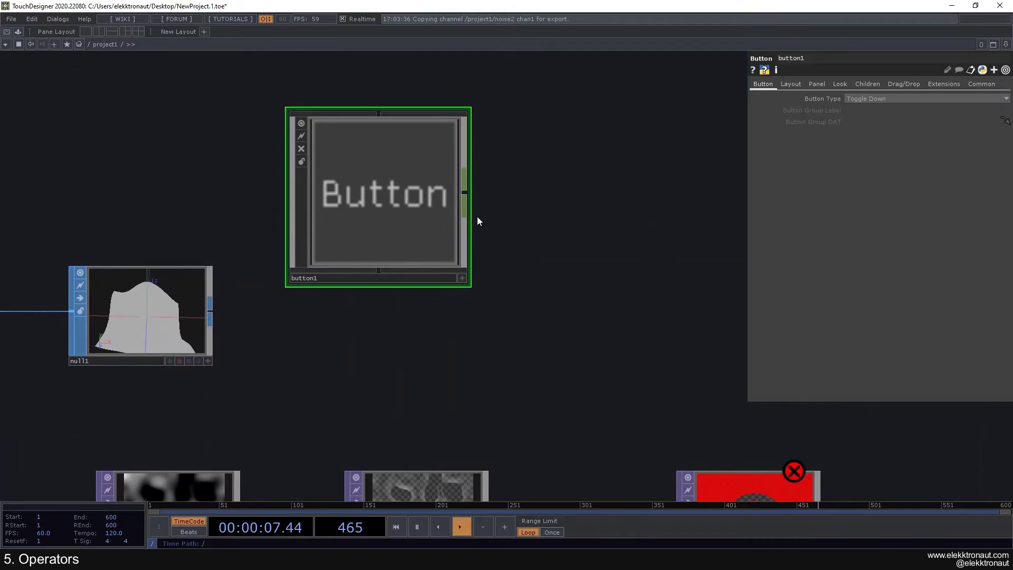
Step: Enter the Button COMP to view the operators it contains, and return to the project1 network
key(i)
scroll(431, 210, down, 5)
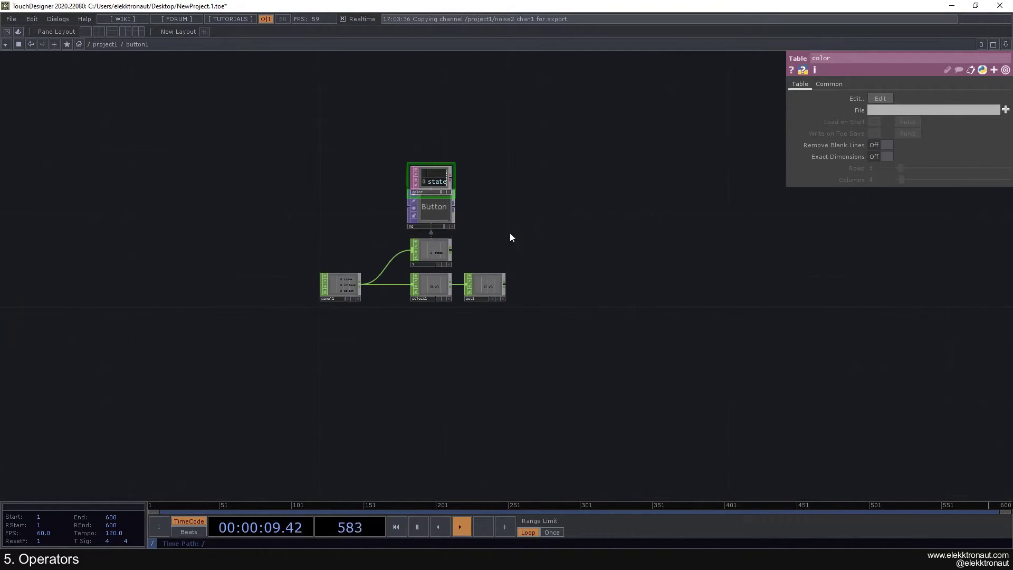
scroll(493, 242, down, 3)
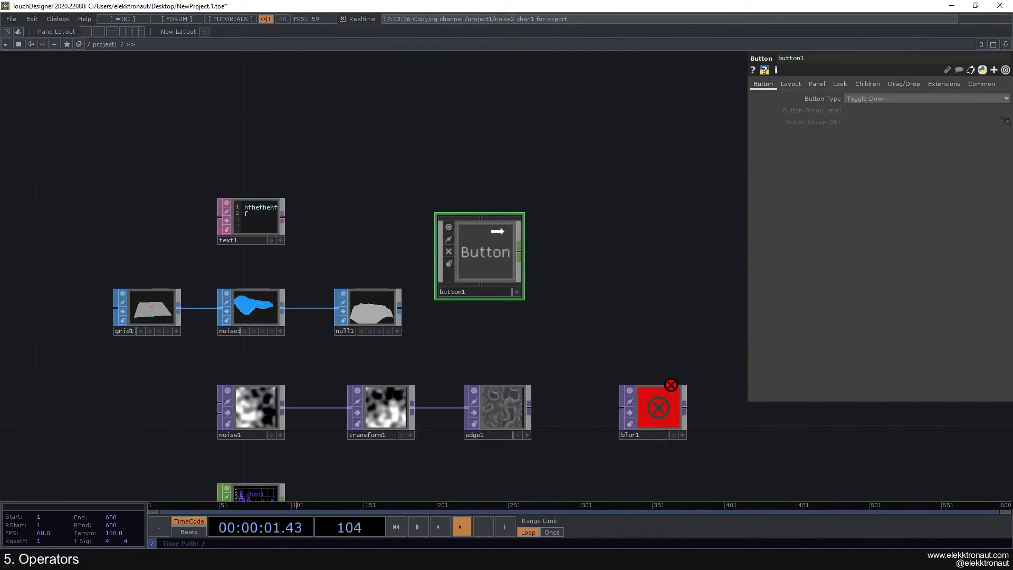
scroll(192, 188, up, 2)
Step: Activate the Button COMP's viewer and go back inside the component's internal network
scroll(360, 208, up, 3)
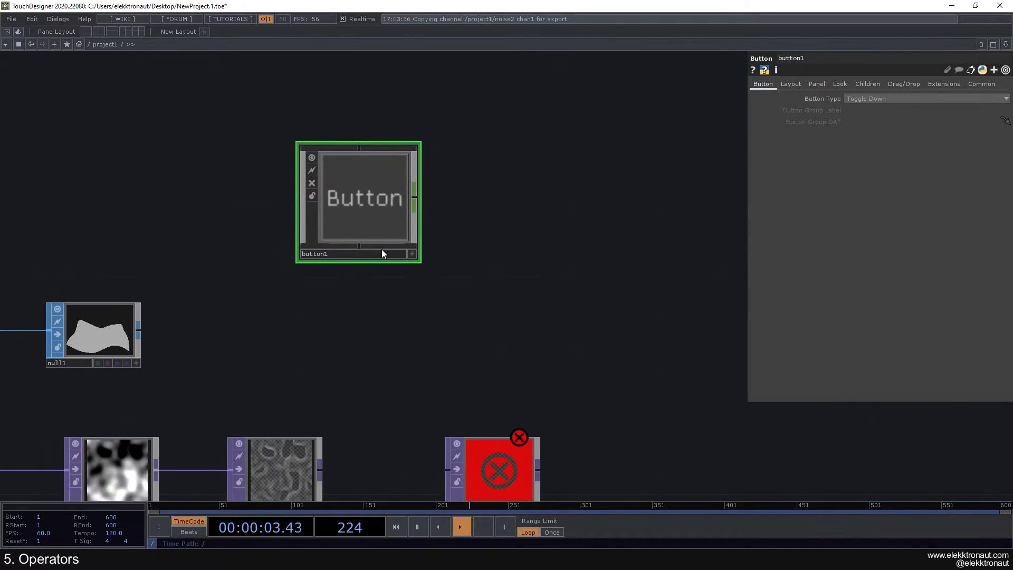
click(412, 254)
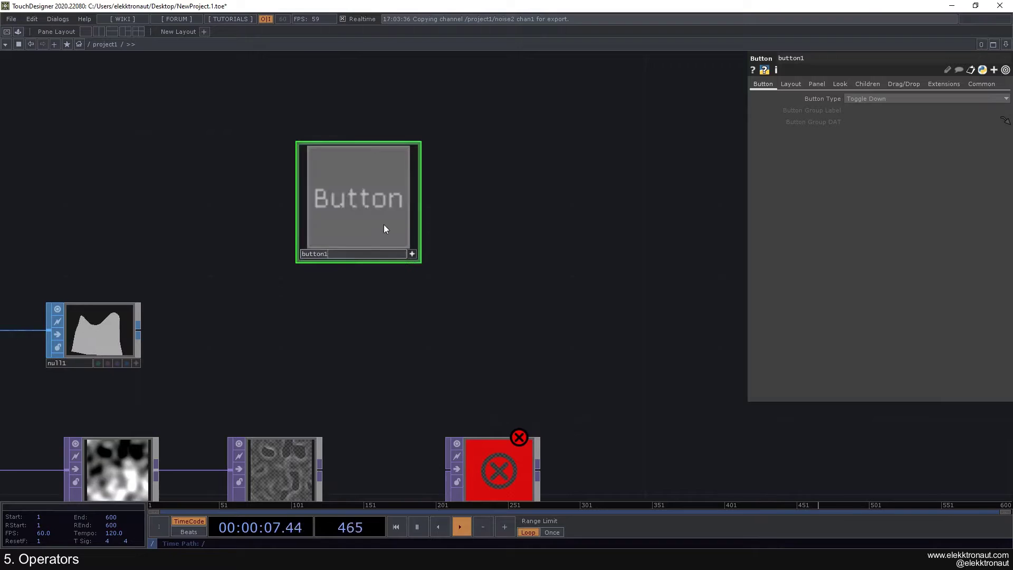
scroll(375, 207, up, 3)
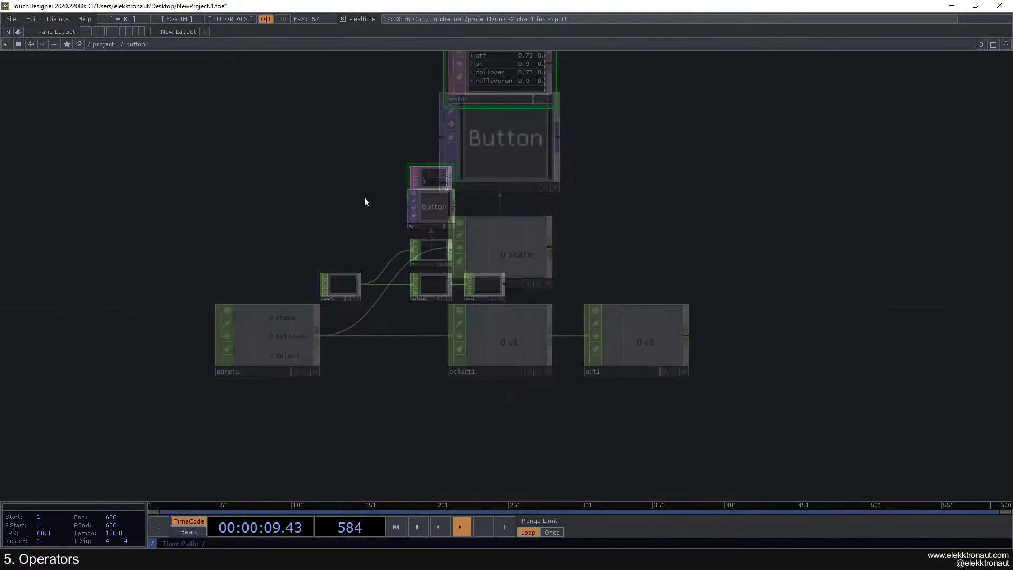
Step: Examine the operators inside the Button COMP and show the parameters of its bg Text TOP
drag(436, 117, 442, 84)
scroll(365, 167, down, 3)
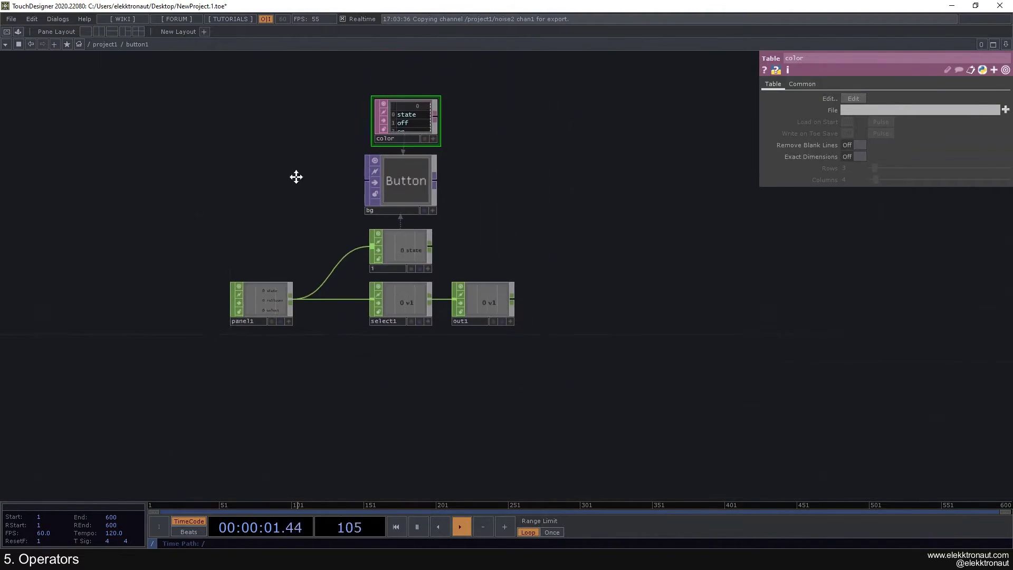
drag(296, 177, 266, 200)
drag(383, 138, 383, 126)
scroll(372, 218, up, 3)
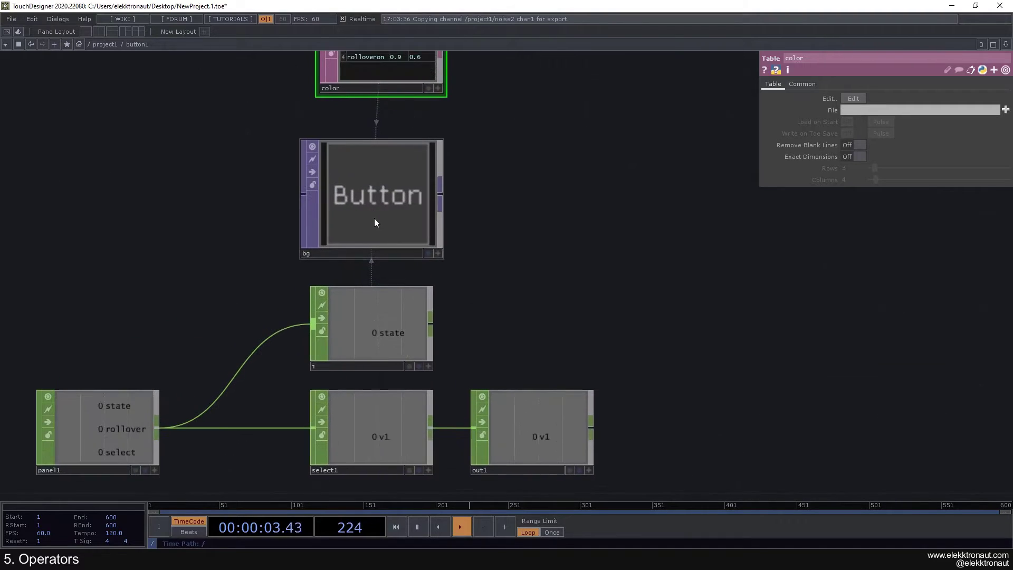
click(377, 214)
scroll(376, 215, down, 3)
scroll(371, 214, up, 2)
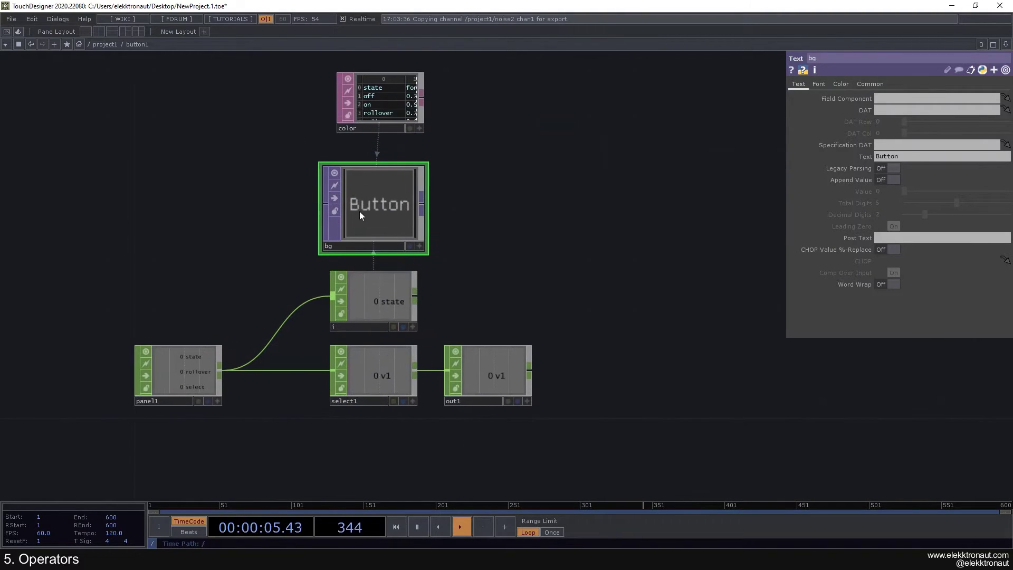
Step: Leave the Button COMP's internal network and return to project1 with the neighbouring operators in view
right_drag(207, 305, 503, 369)
click(508, 273)
scroll(516, 219, down, 5)
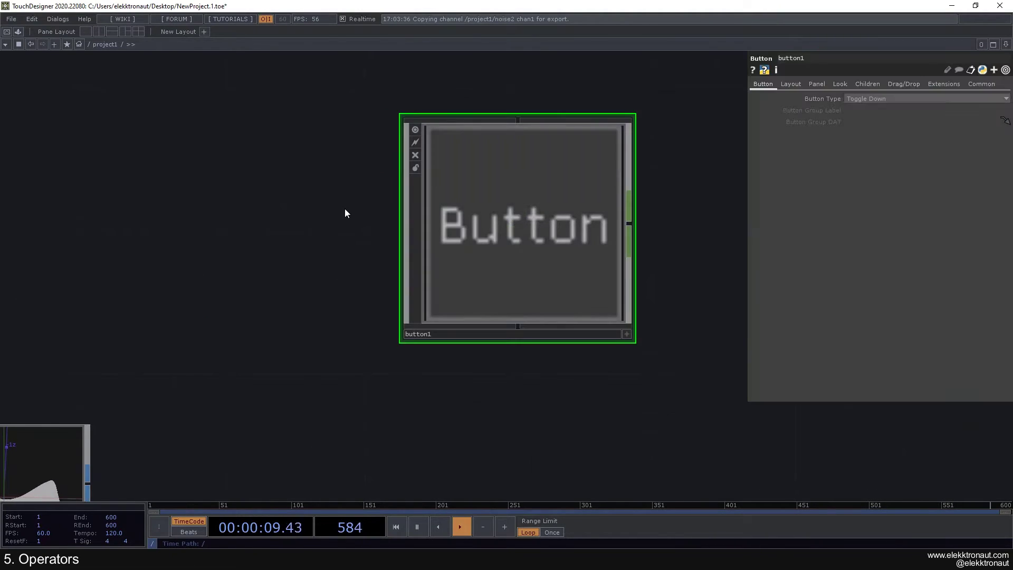
scroll(200, 242, down, 3)
drag(193, 272, 258, 231)
Step: Activate the Button COMP's viewer and toggle the button to test its interaction
click(398, 260)
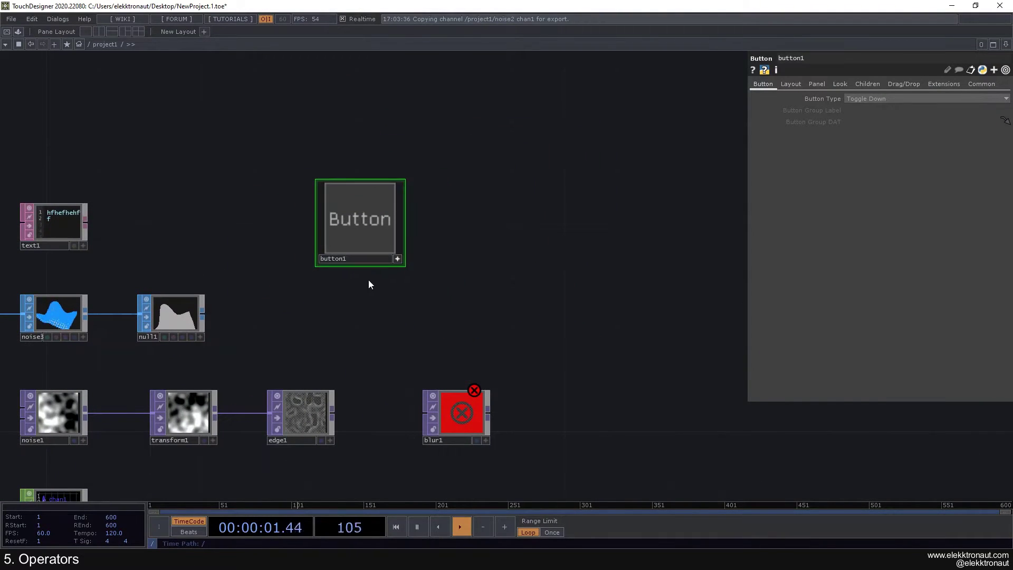
drag(369, 283, 433, 289)
click(426, 221)
click(440, 230)
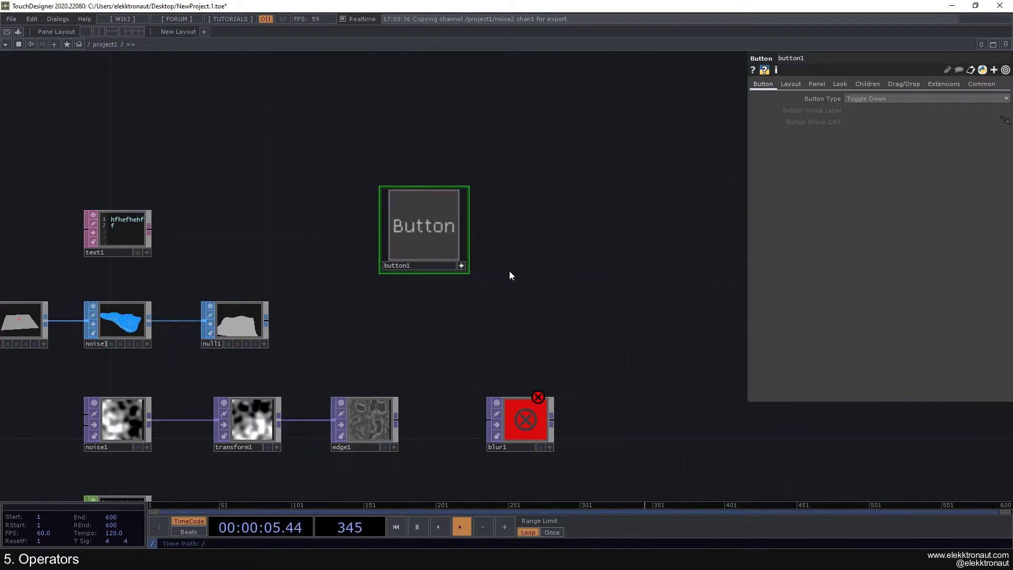
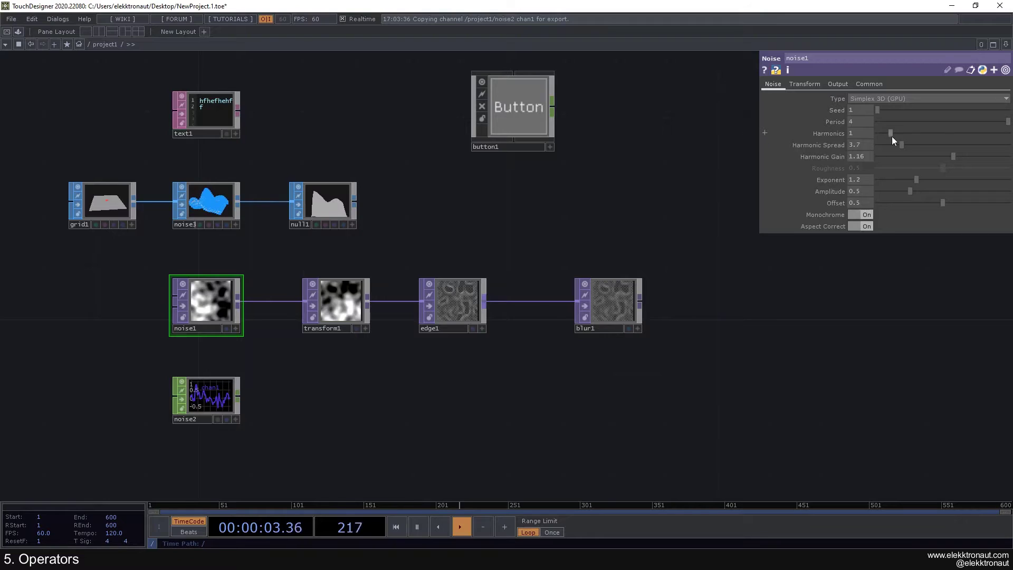
Step: Show the parameters of the noise2 Noise CHOP and set its Period to 4.54
mouse_move(900, 137)
mouse_down()
mouse_move(942, 144)
mouse_move(895, 144)
mouse_up()
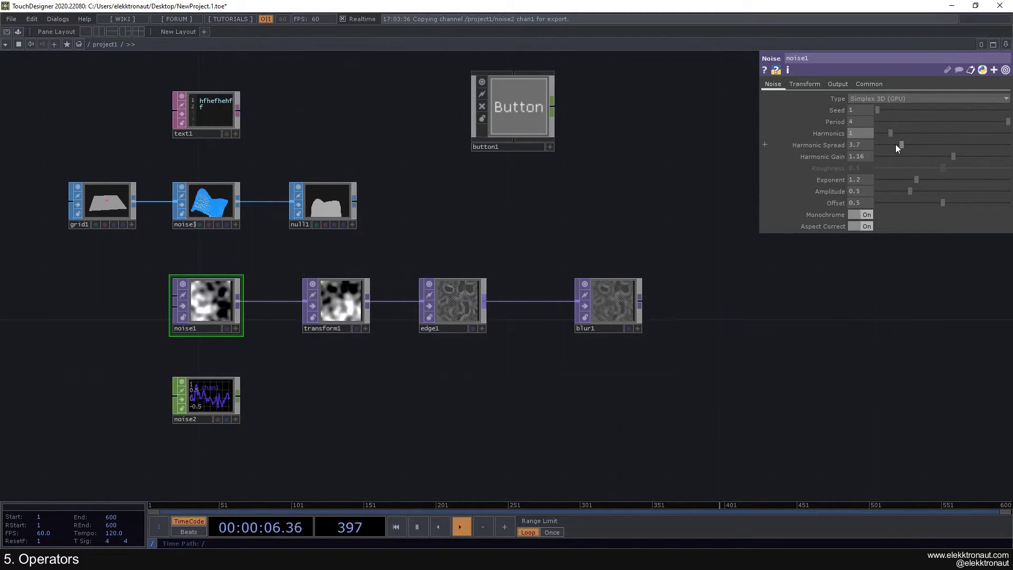
click(221, 396)
drag(342, 364, 398, 325)
scroll(249, 367, up, 3)
middle_drag(249, 368, 295, 370)
scroll(295, 364, down, 1)
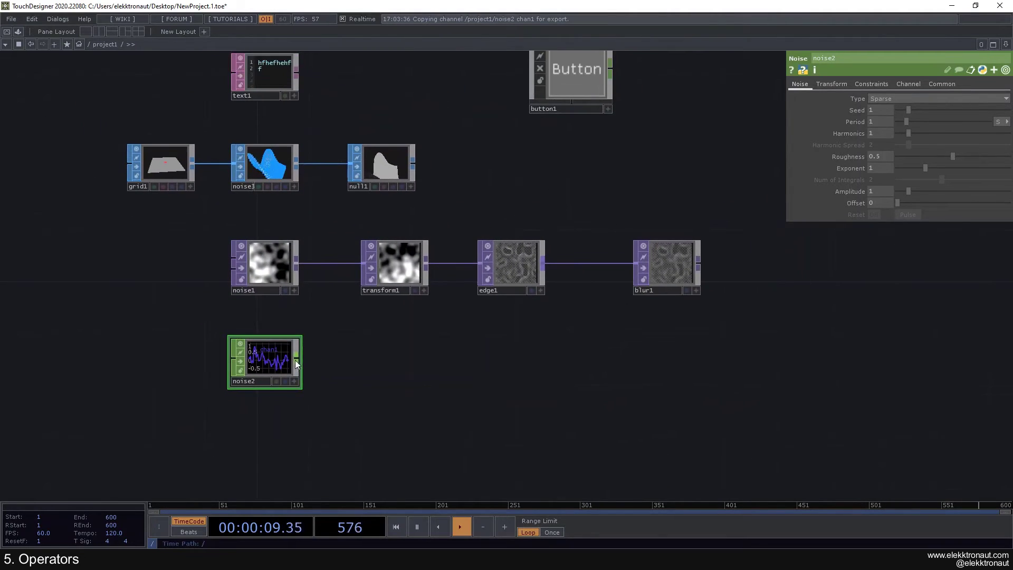
drag(910, 121, 940, 124)
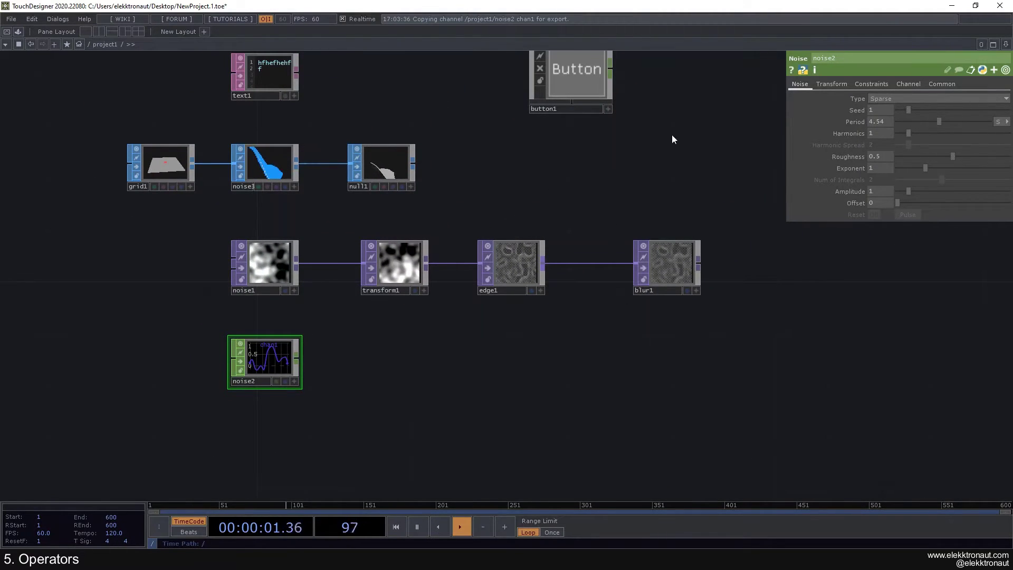
Step: Compare the parameters offered by the Button COMP, the Edge TOP and the Transform TOP
drag(672, 135, 622, 166)
click(537, 112)
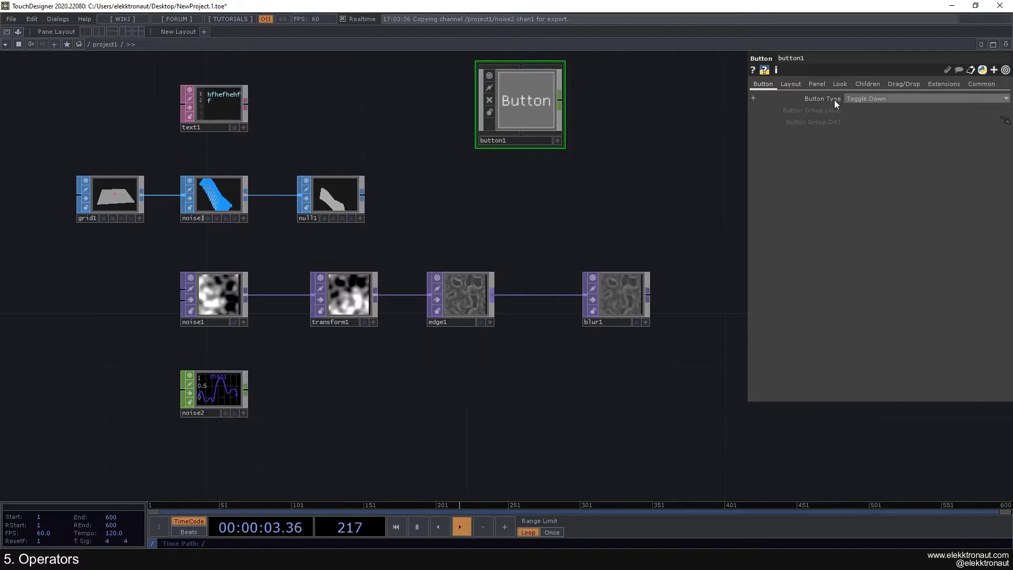
click(456, 303)
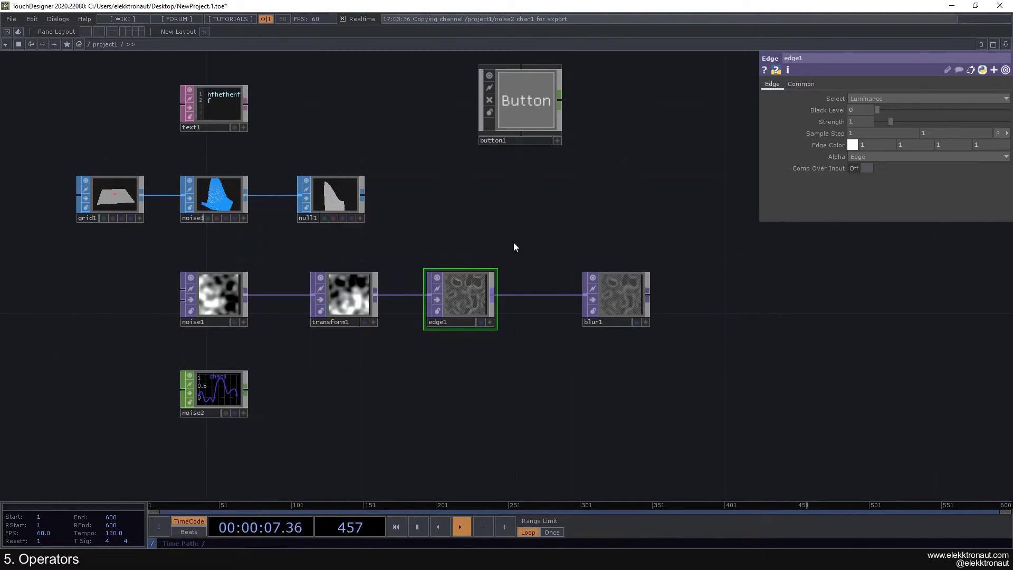
click(362, 300)
click(455, 305)
Step: Move the Blur TOP closer to the Edge TOP and review the Transform and Edge parameters again
drag(622, 300, 582, 301)
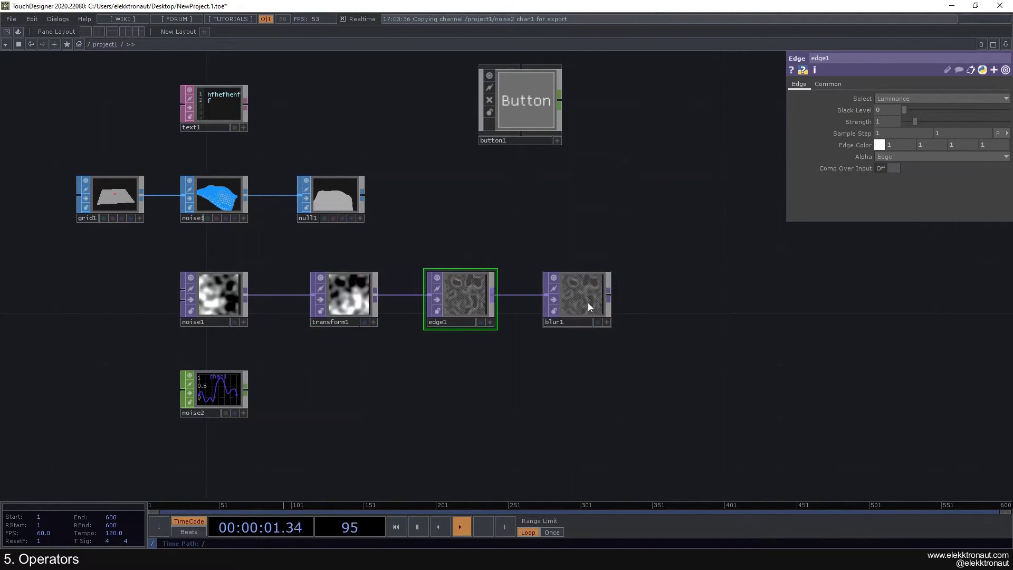
click(363, 306)
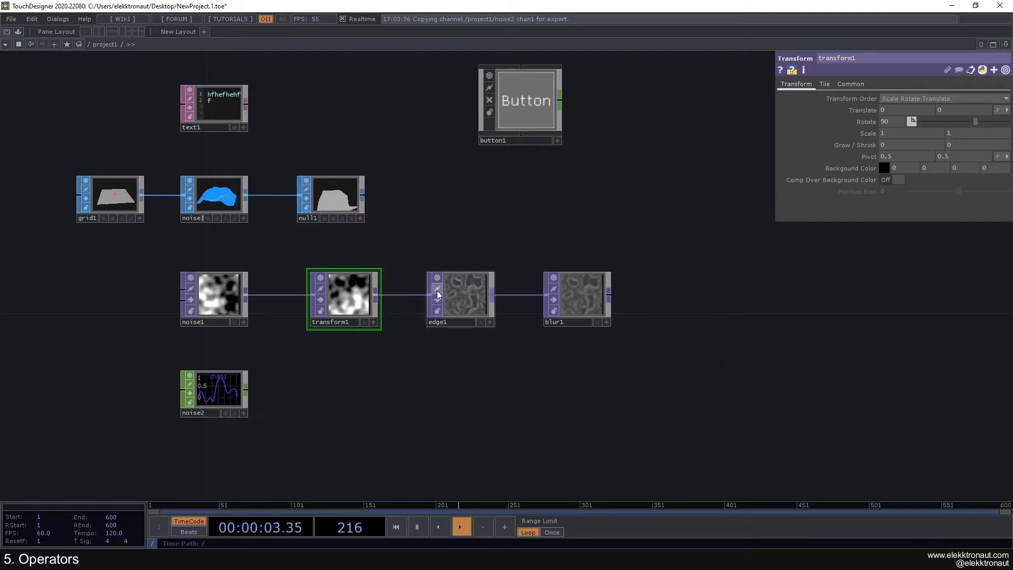
click(463, 295)
mouse_move(904, 110)
mouse_down()
mouse_move(953, 108)
mouse_move(906, 113)
mouse_up()
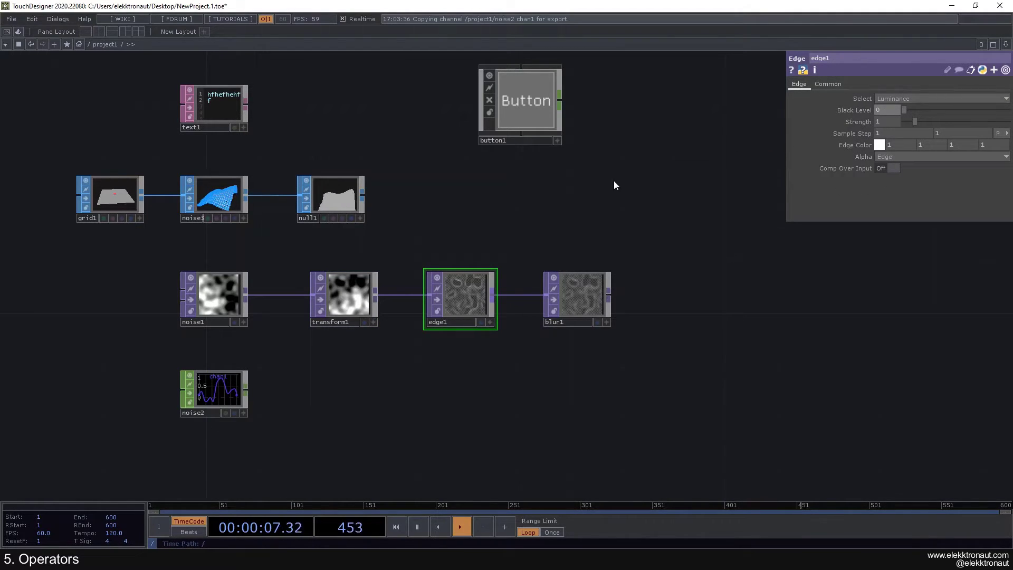
Step: Set the Harmonics of the noise1 Noise TOP to 3
drag(530, 209, 559, 175)
click(245, 273)
drag(297, 314, 320, 343)
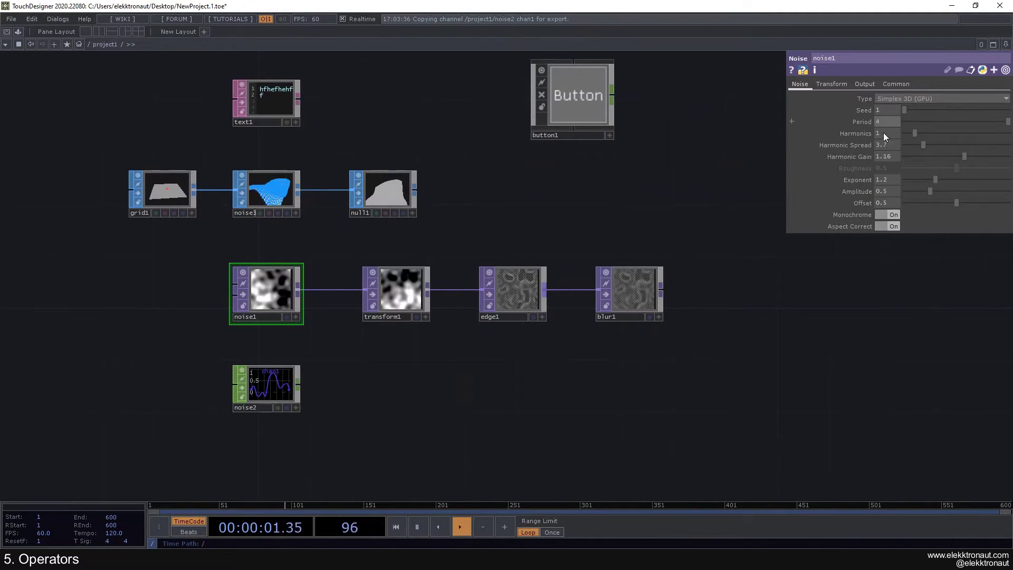
drag(914, 136, 934, 141)
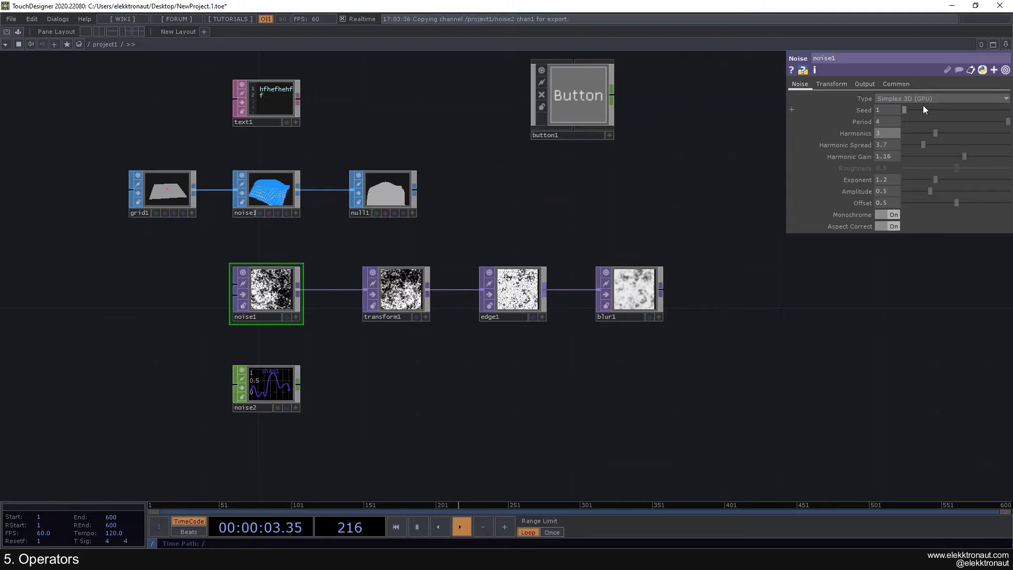
Step: Review the Noise TOP's Type parameter and its Transform parameter page, and return to the Noise page
click(921, 103)
click(908, 100)
click(906, 99)
click(903, 99)
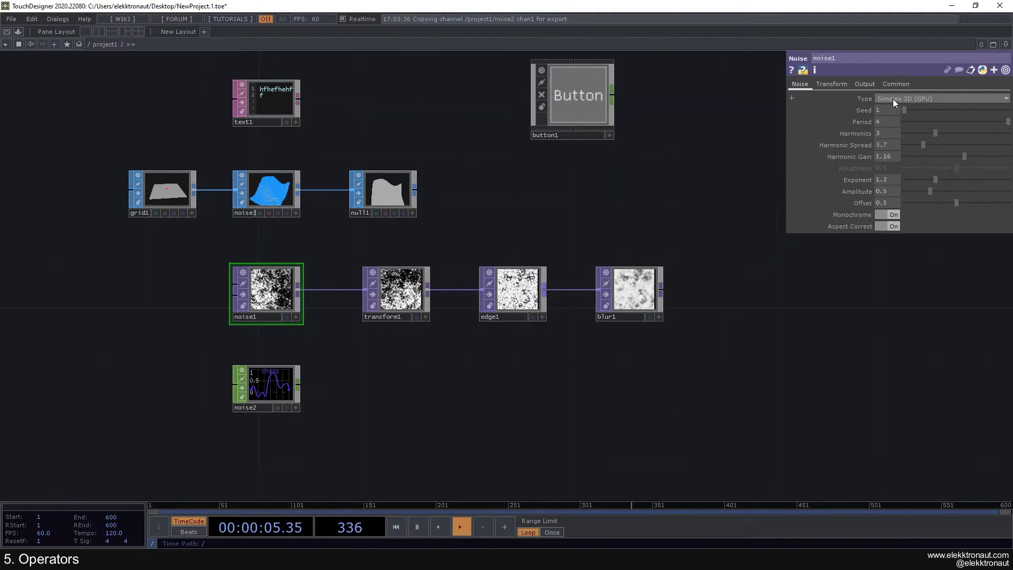
click(832, 84)
click(800, 84)
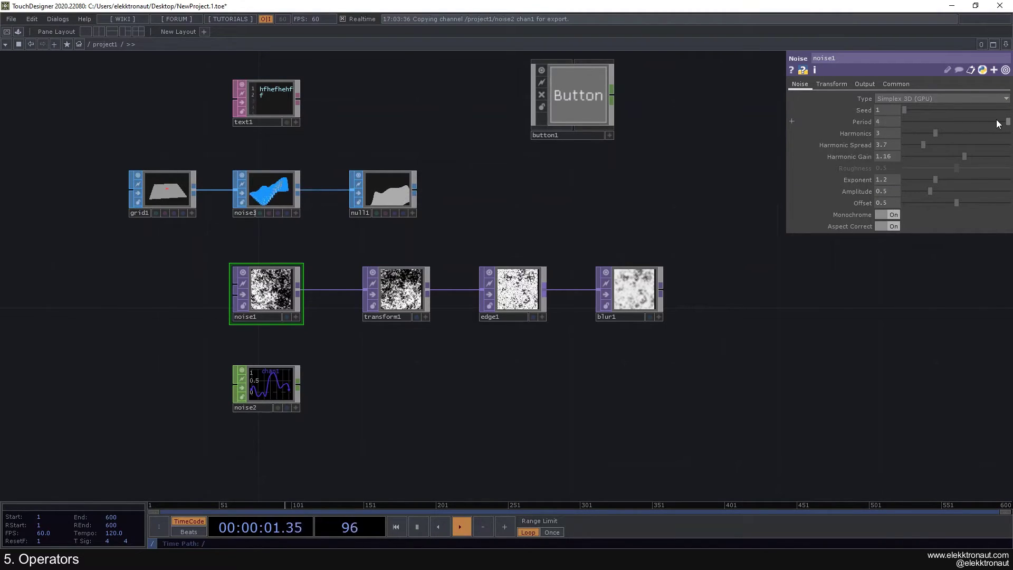
Step: Try Period values of 1.79, 2 and 100 on the Noise TOP
mouse_move(996, 120)
mouse_down()
mouse_move(897, 124)
mouse_move(1012, 130)
mouse_move(998, 125)
mouse_up()
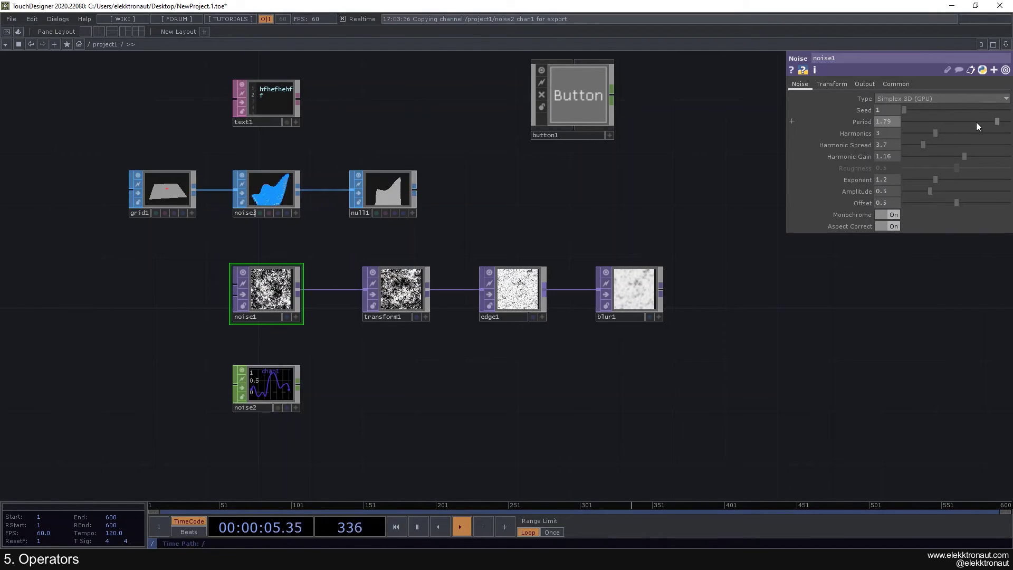
key(ctrl+z)
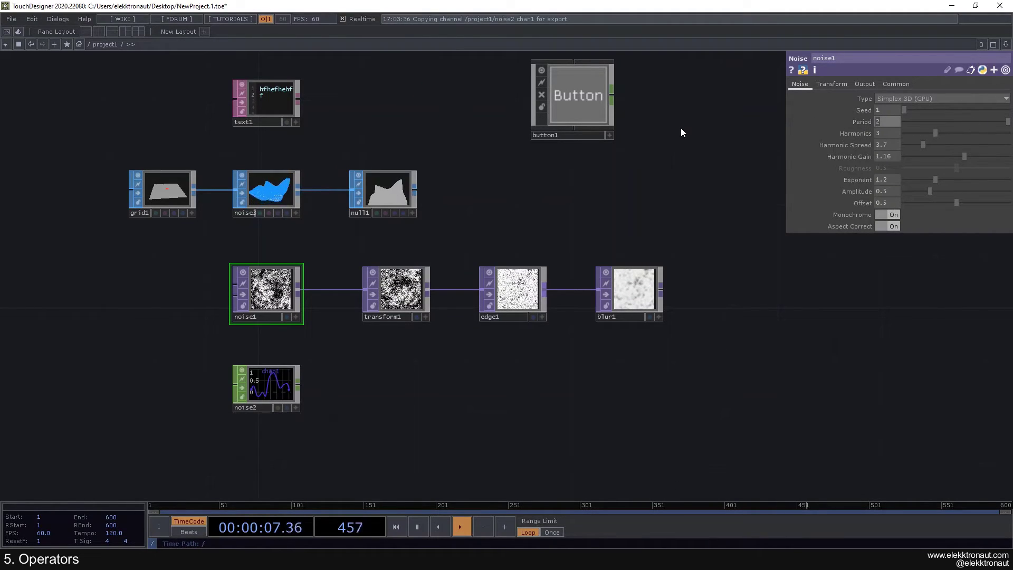
key(ctrl+z)
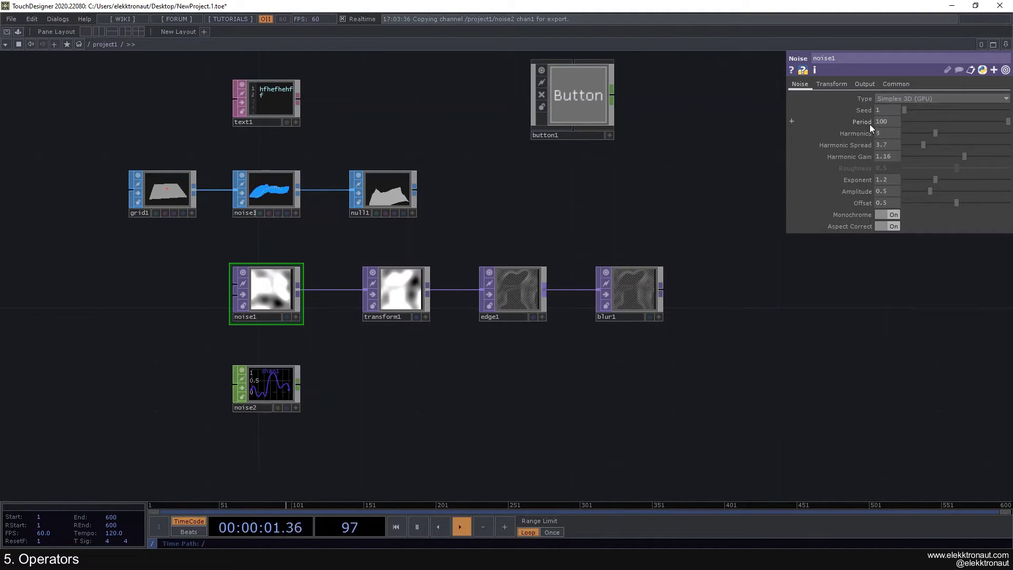
drag(646, 216, 653, 214)
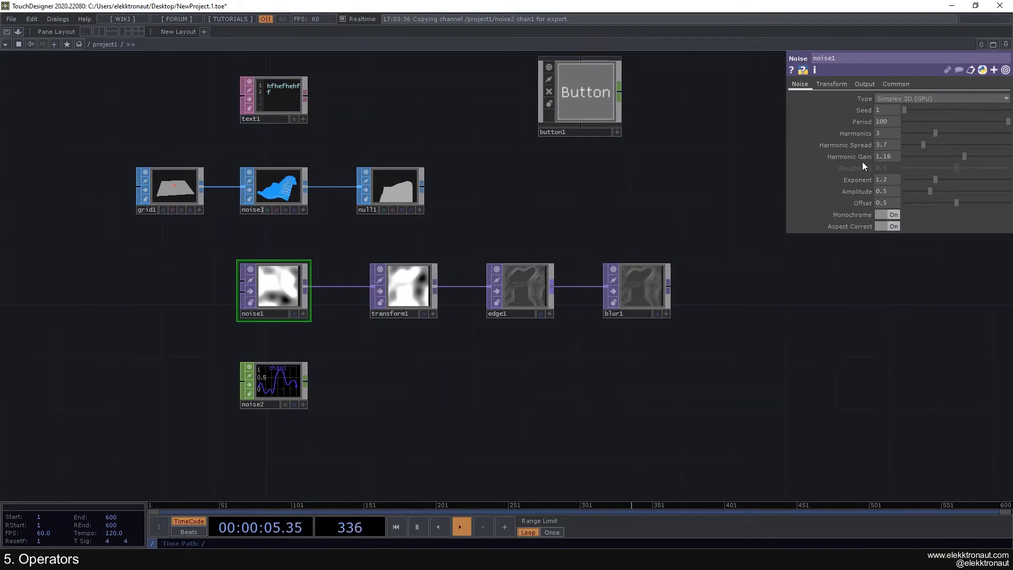
Step: Try a Period of 1000 on the Noise TOP and replace it with 0
click(889, 122)
text(1000)
key(Return)
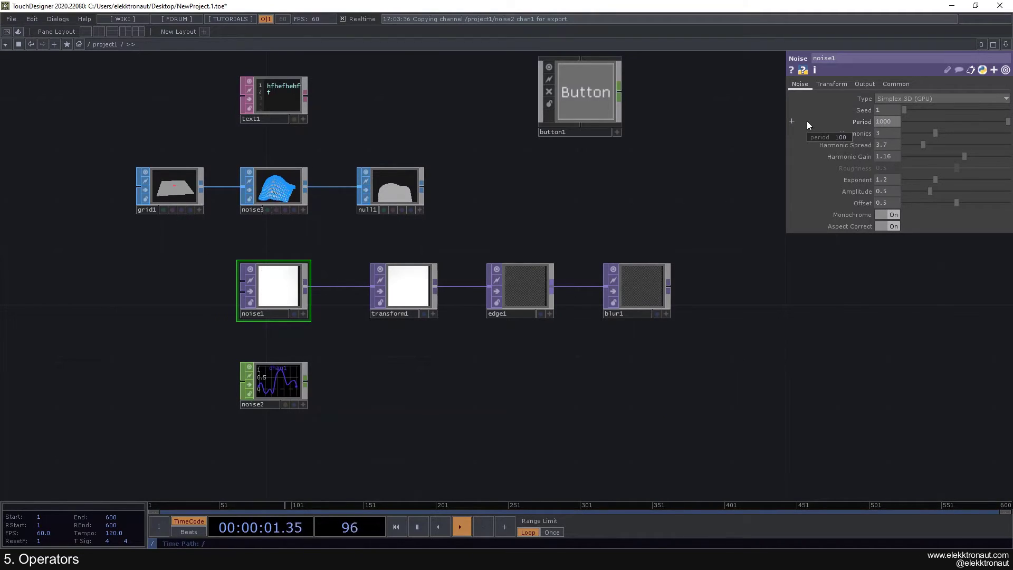
click(886, 121)
text(0)
key(Return)
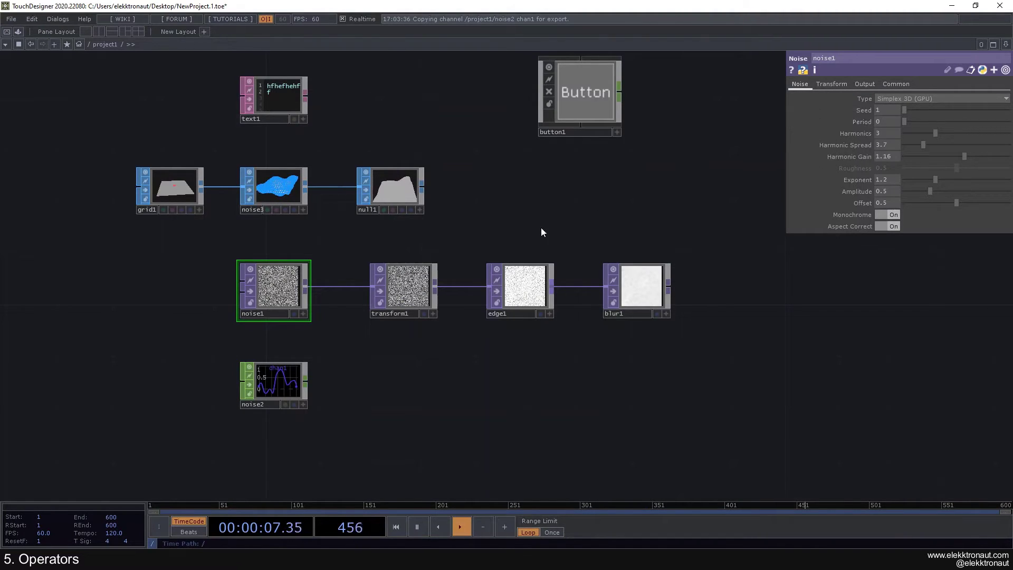
Step: Set the Noise CHOP's Offset to 1.9, Amplitude to 10 and Period to 15
click(278, 378)
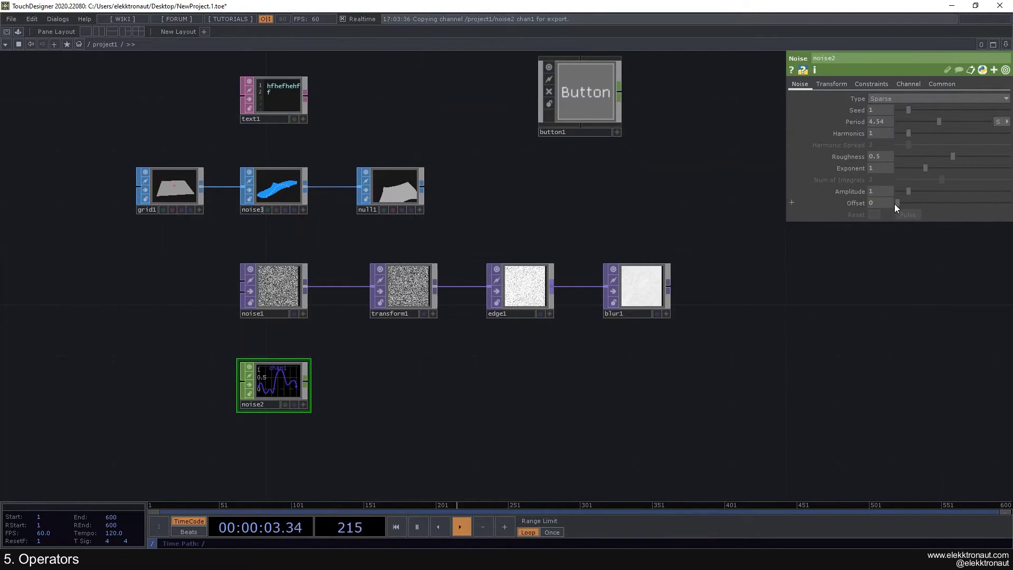
drag(894, 204, 1010, 193)
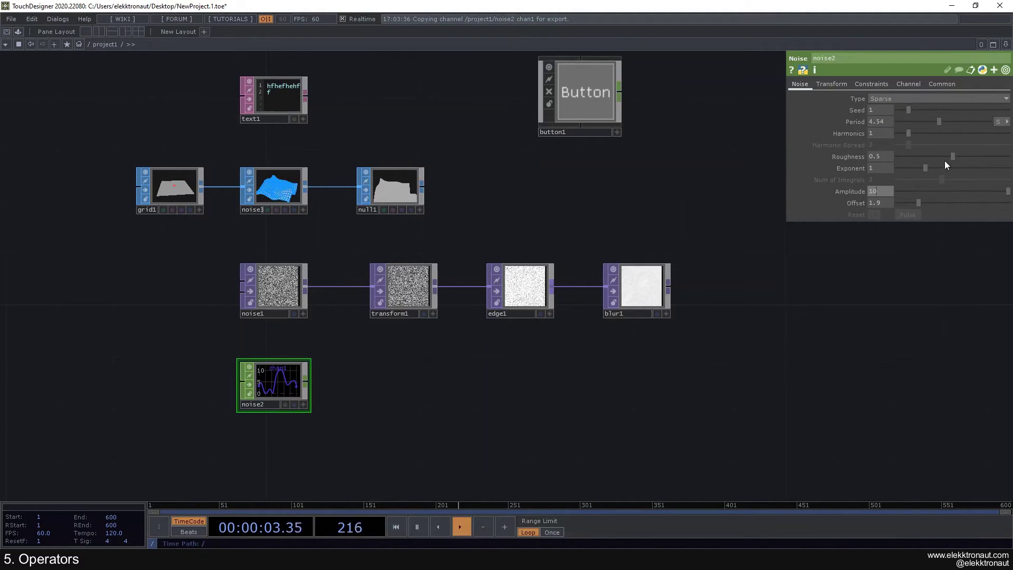
mouse_move(937, 122)
mouse_down()
mouse_move(908, 124)
mouse_move(989, 123)
mouse_move(907, 128)
mouse_move(950, 128)
mouse_up()
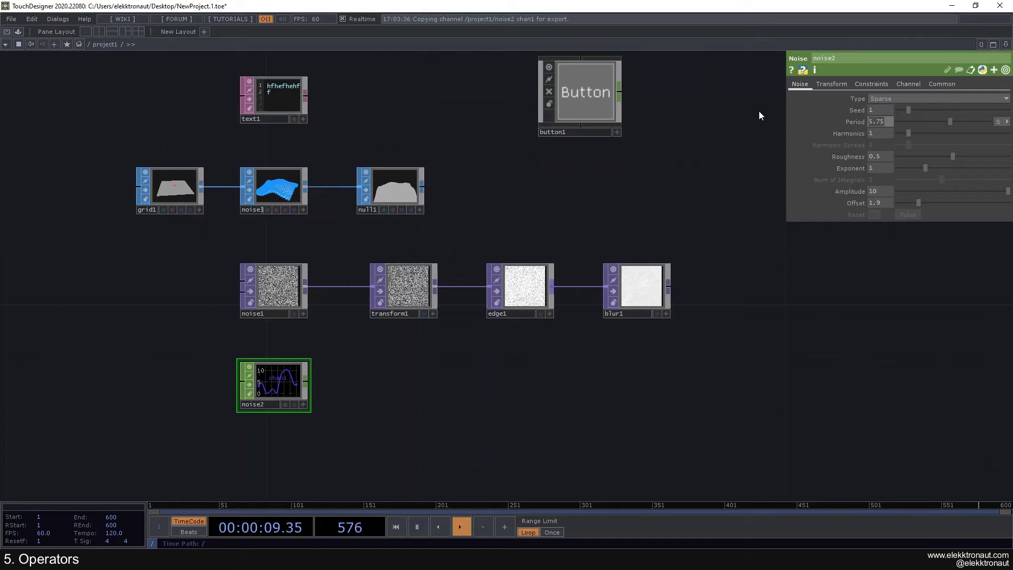
text(15)
key(Return)
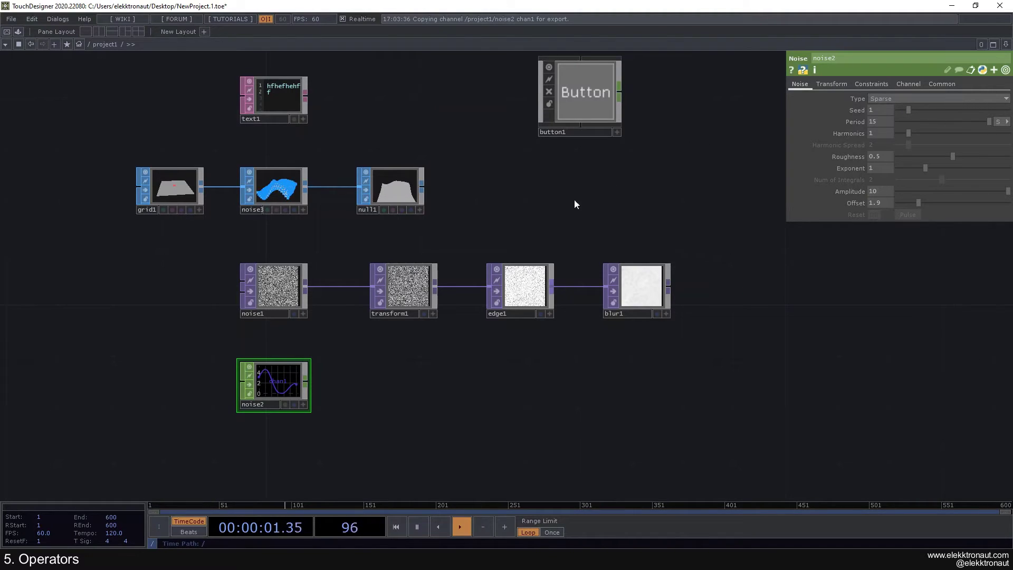
Step: Rename the noise1 Noise TOP to name1 and show only its non-default parameters
scroll(407, 269, up, 2)
scroll(457, 232, down, 2)
scroll(460, 231, down, 1)
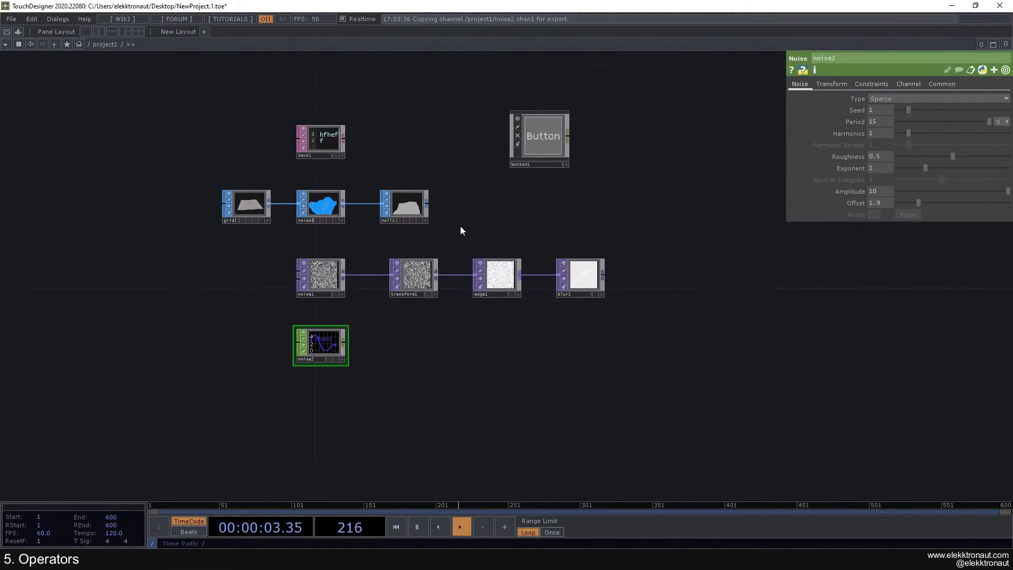
scroll(460, 231, up, 2)
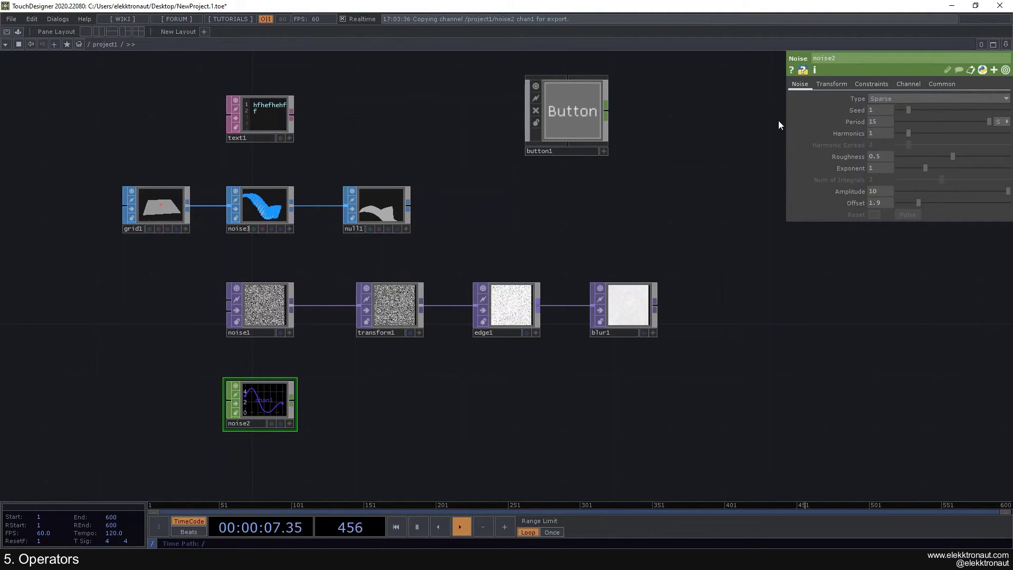
click(269, 312)
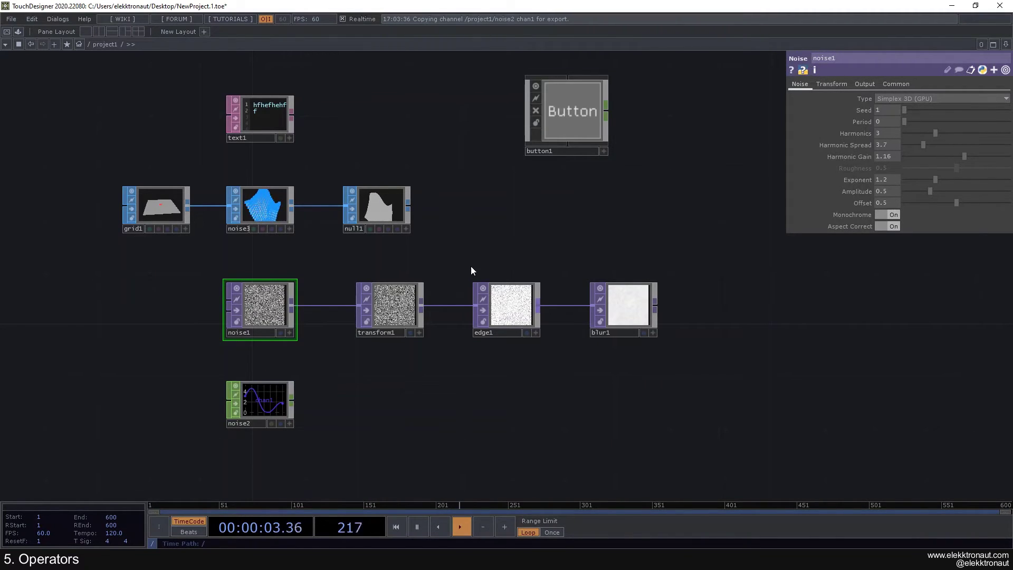
scroll(246, 334, up, 3)
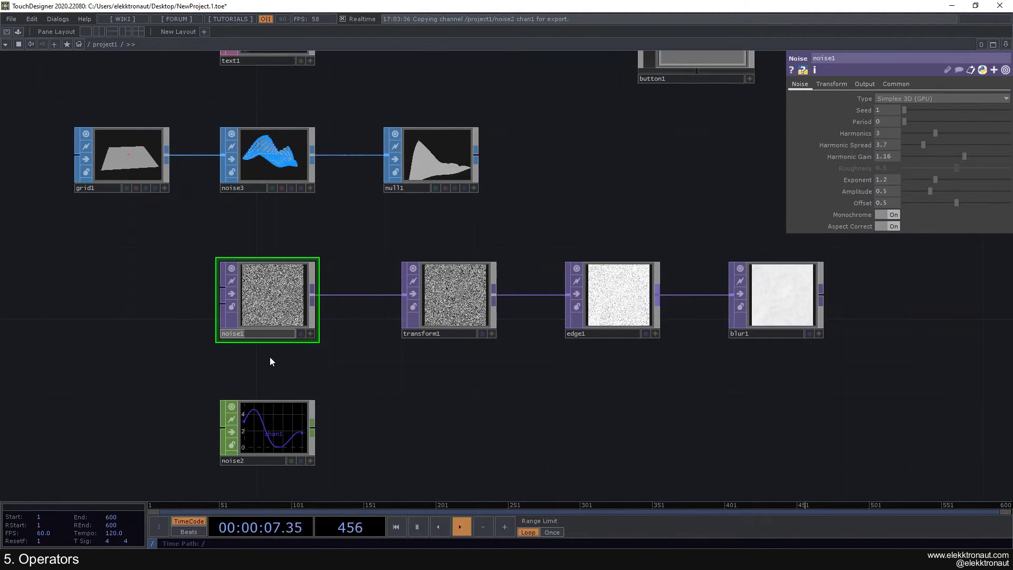
text(name1)
key(Return)
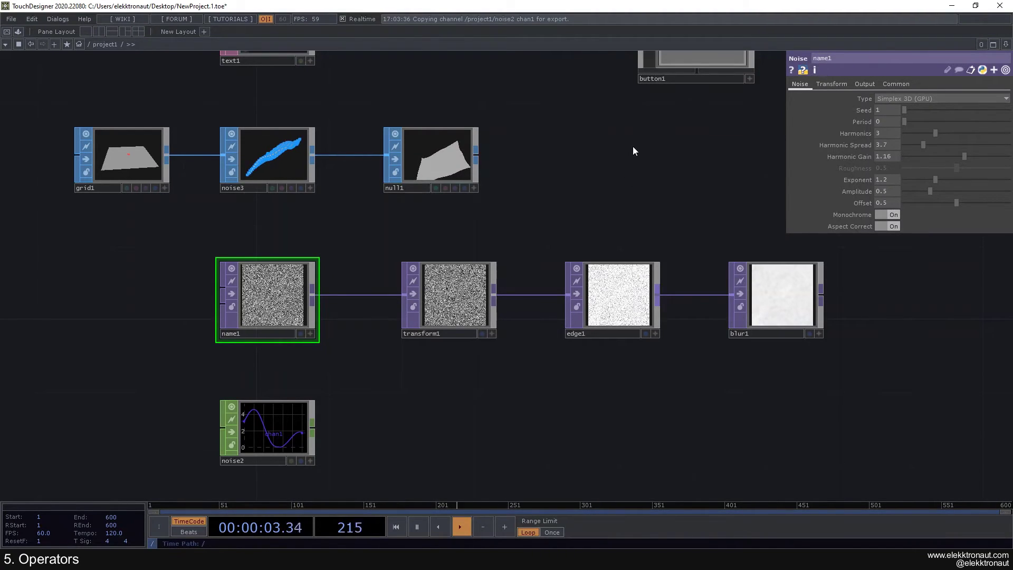
click(1004, 72)
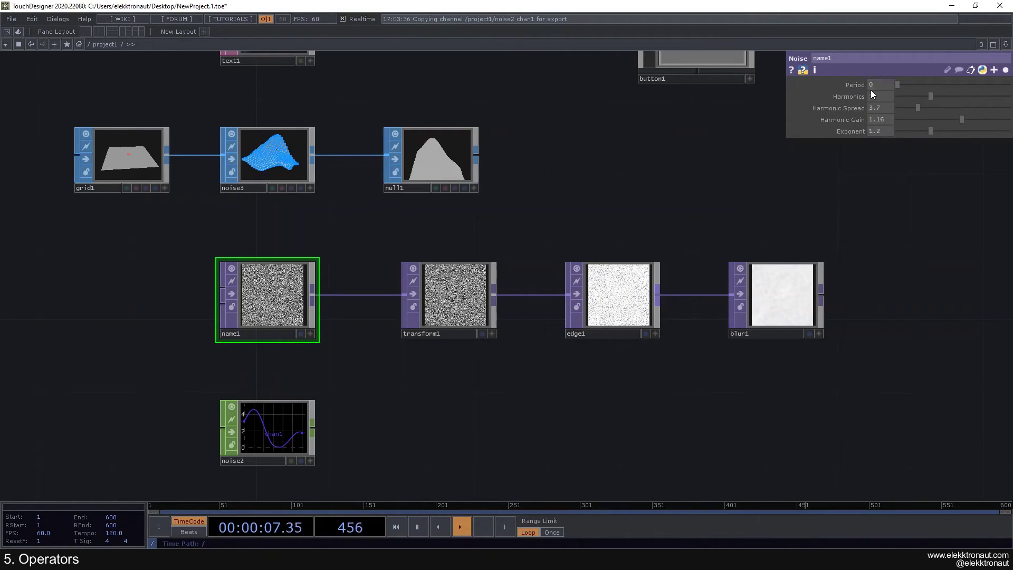
Step: Reset all parameters of the name1 Noise TOP to their defaults and check them with the non-default parameter filter
click(1004, 70)
right_click(289, 291)
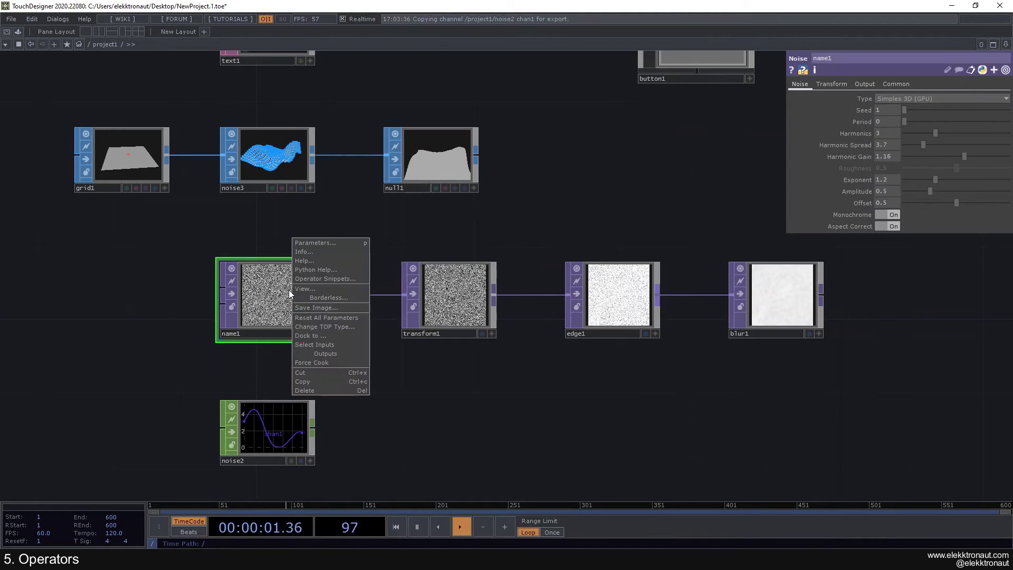
click(327, 314)
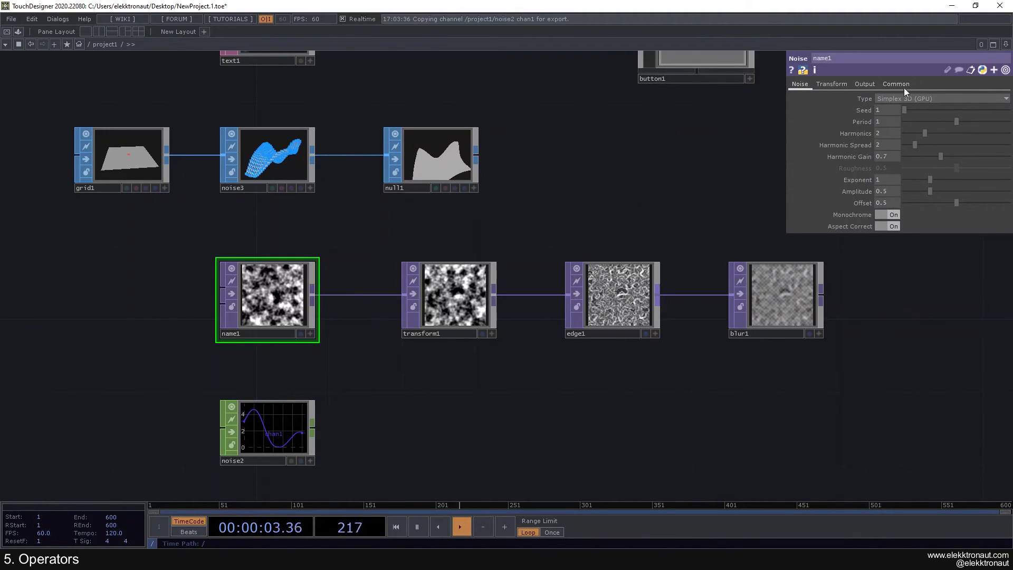
click(1005, 70)
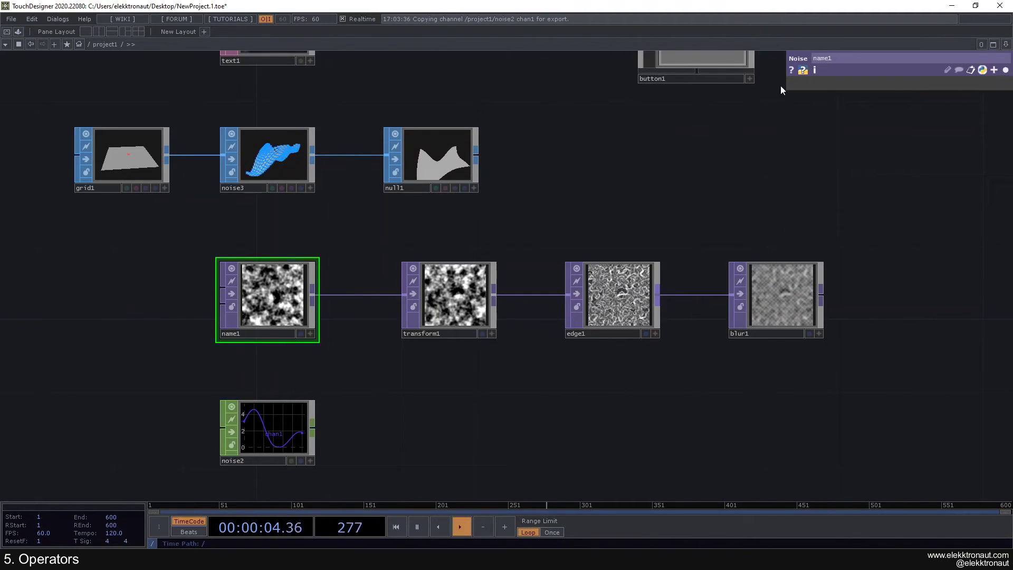
click(1005, 70)
Step: Set the Period of name1 to 0.44 and check the change by toggling the non-default parameter filter on and off
drag(956, 122, 926, 122)
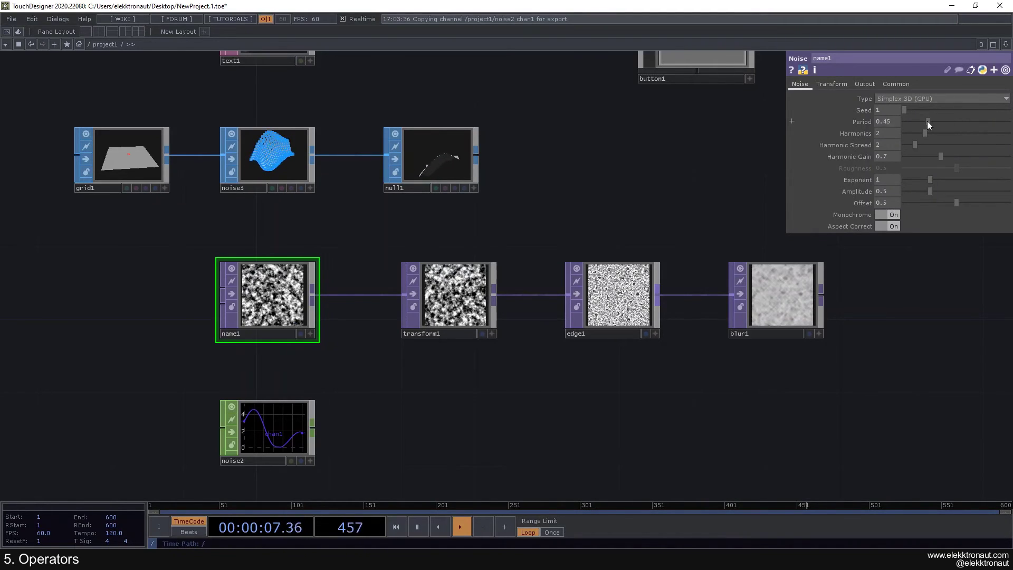
click(1005, 69)
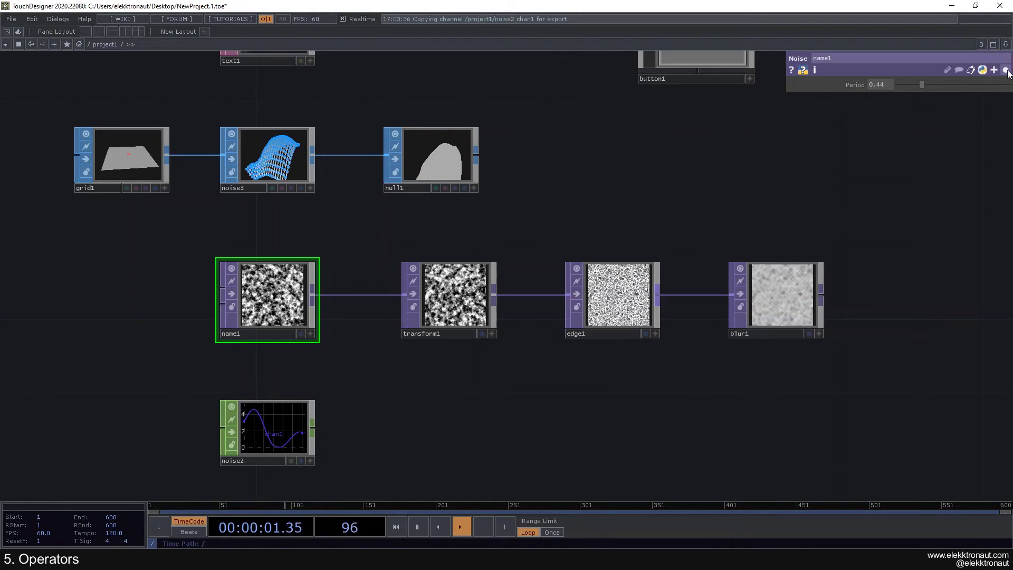
click(1005, 69)
scroll(629, 185, down, 5)
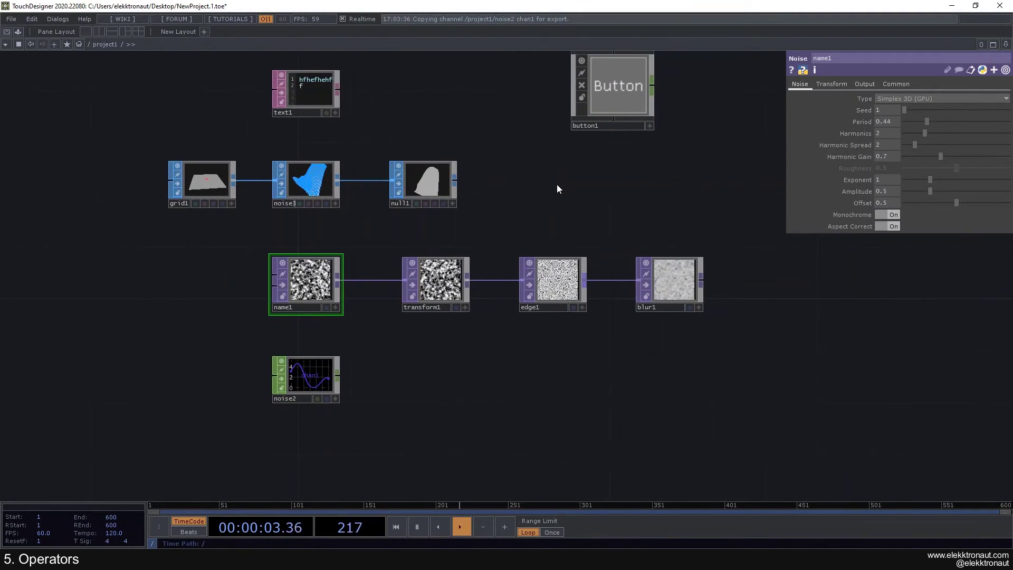
middle_drag(557, 185, 537, 212)
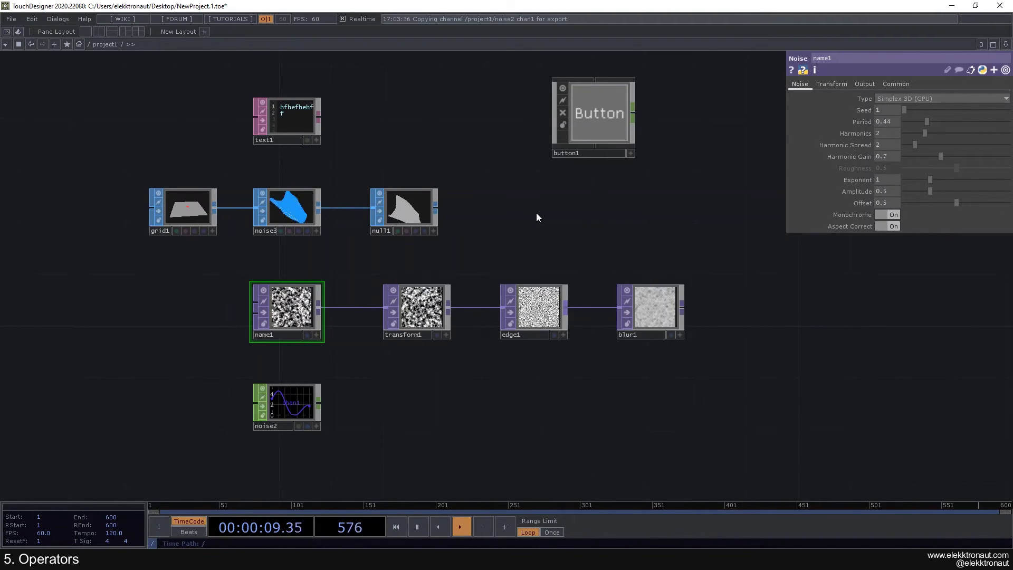
click(1006, 70)
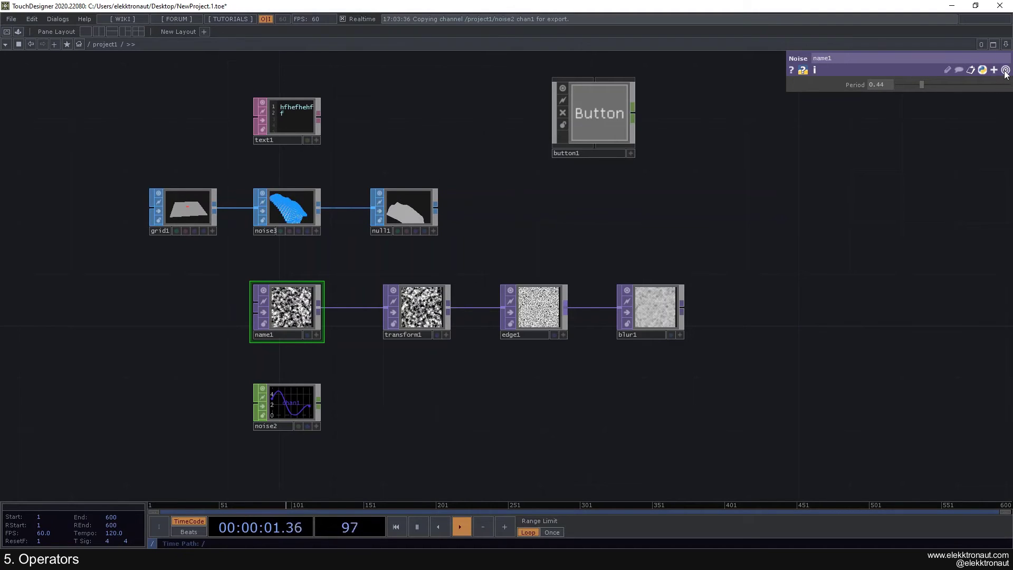
click(1005, 71)
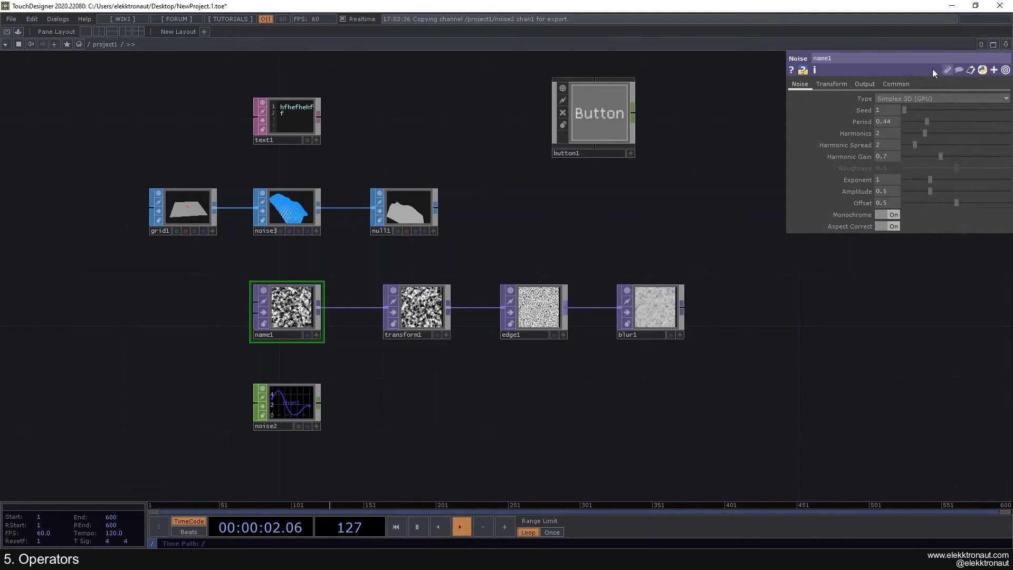
Step: Look through the Transform, Output and Common parameter pages of name1
click(820, 83)
click(861, 86)
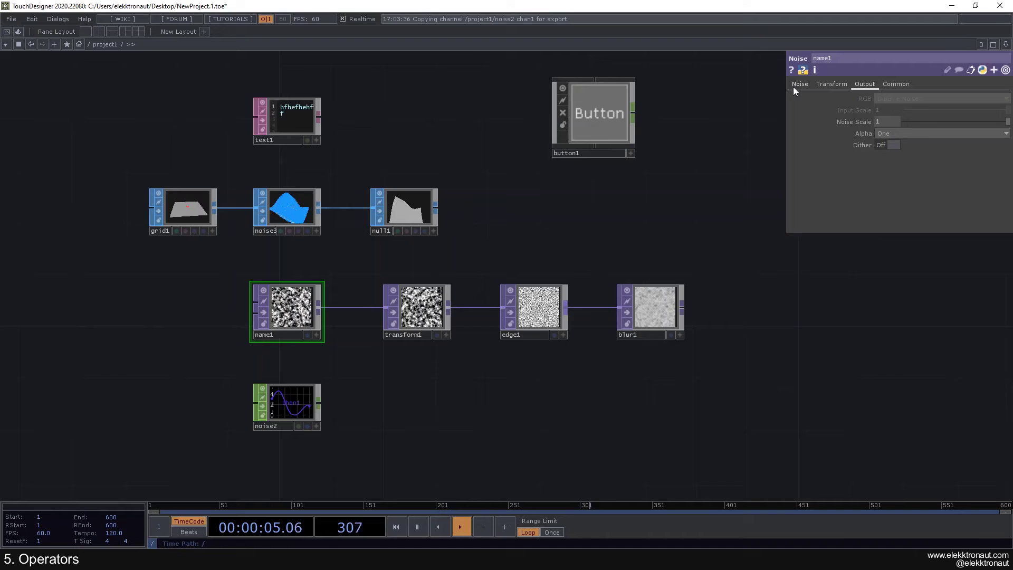
click(896, 84)
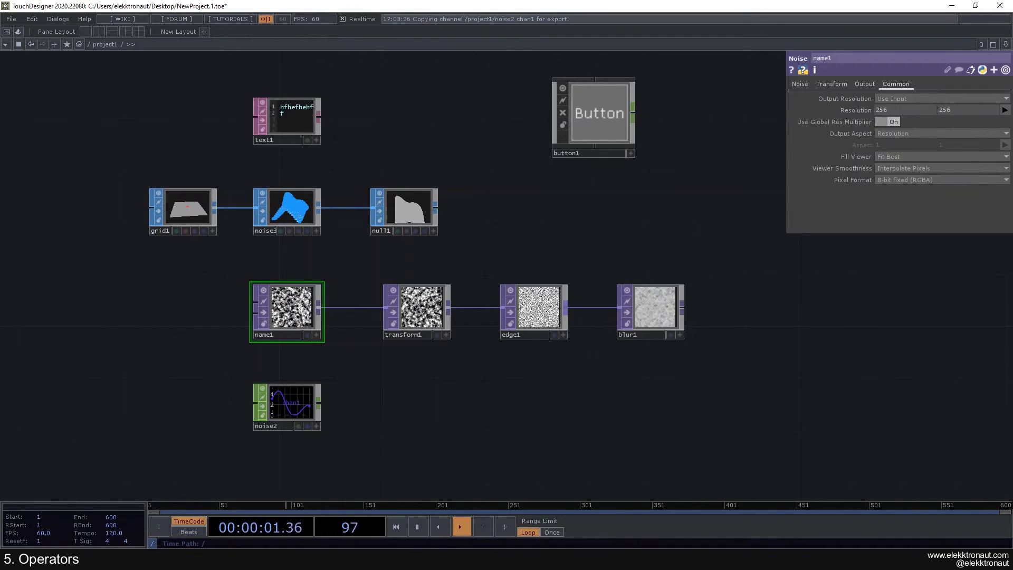
Step: Set the resolution of name1 to 800 x 600 and view the Fill Viewer options
click(1004, 110)
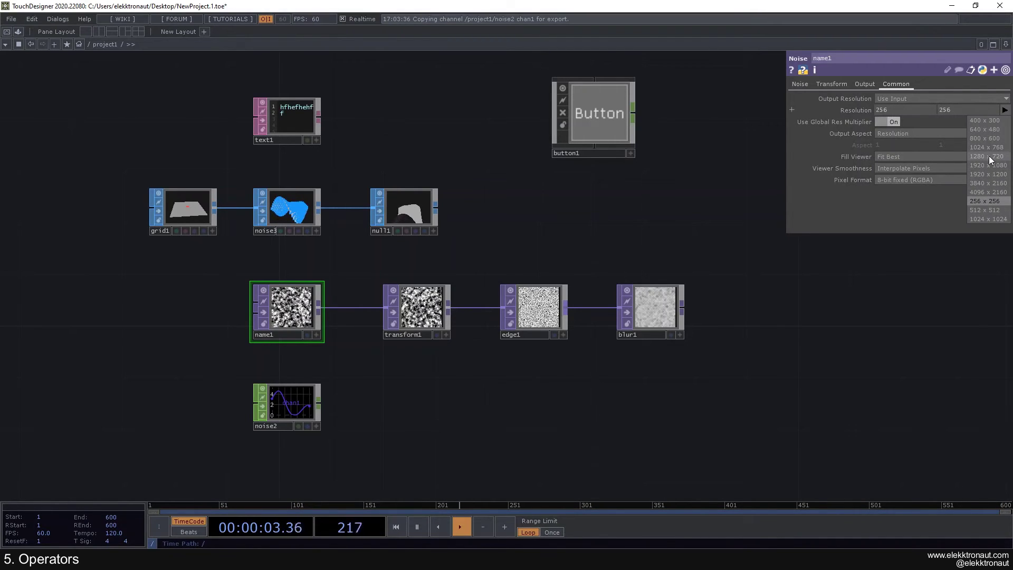
click(986, 135)
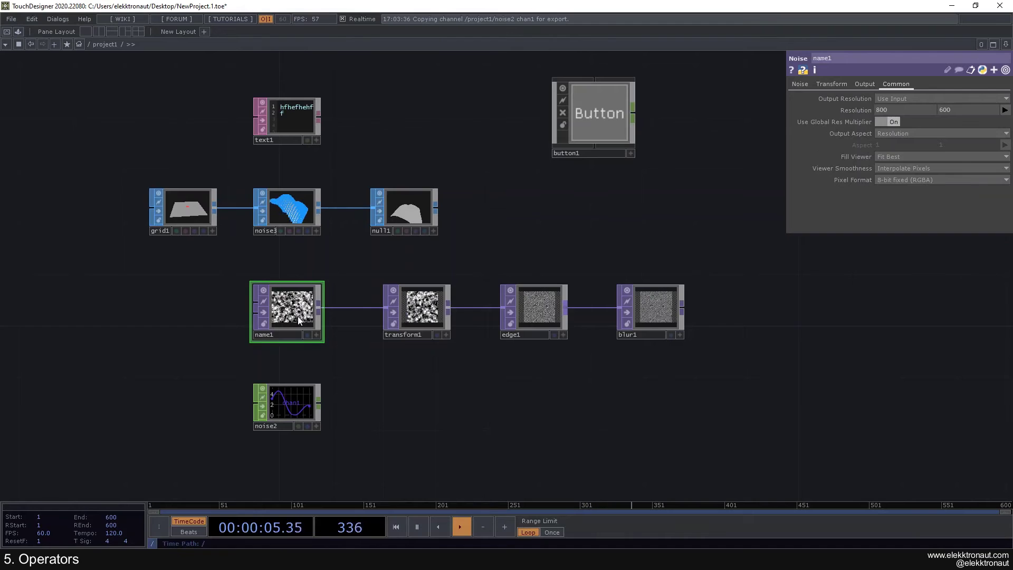
scroll(438, 269, up, 1)
scroll(437, 269, down, 1)
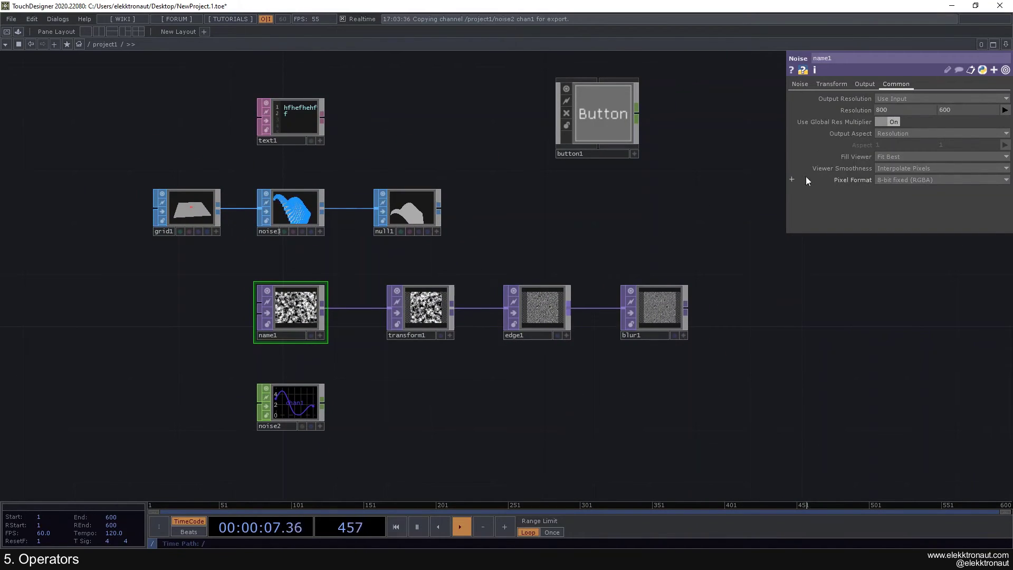
click(897, 156)
click(891, 200)
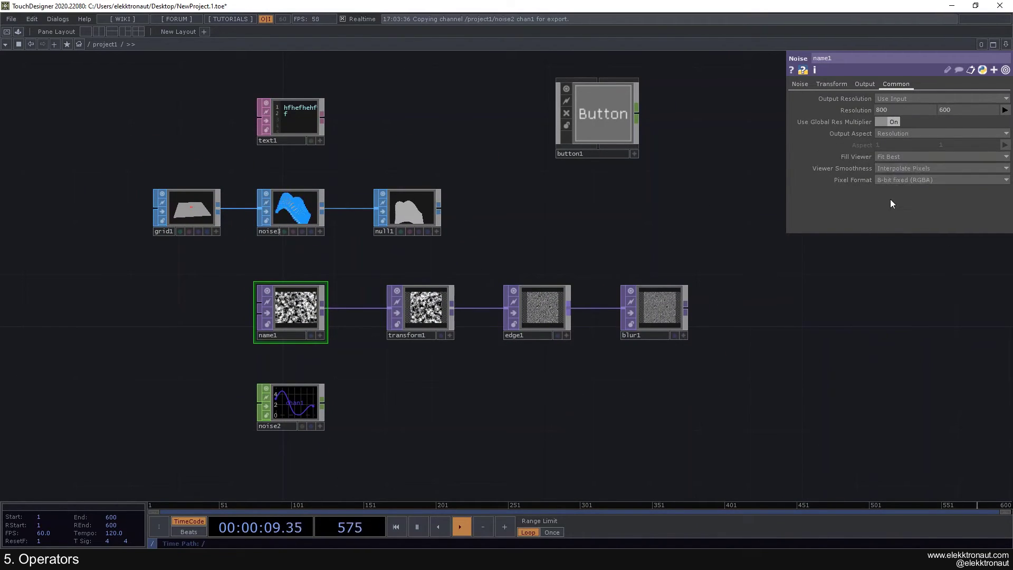
Step: Turn on Time Slice in the common parameters of the noise2 Noise CHOP and switch it back off
click(294, 418)
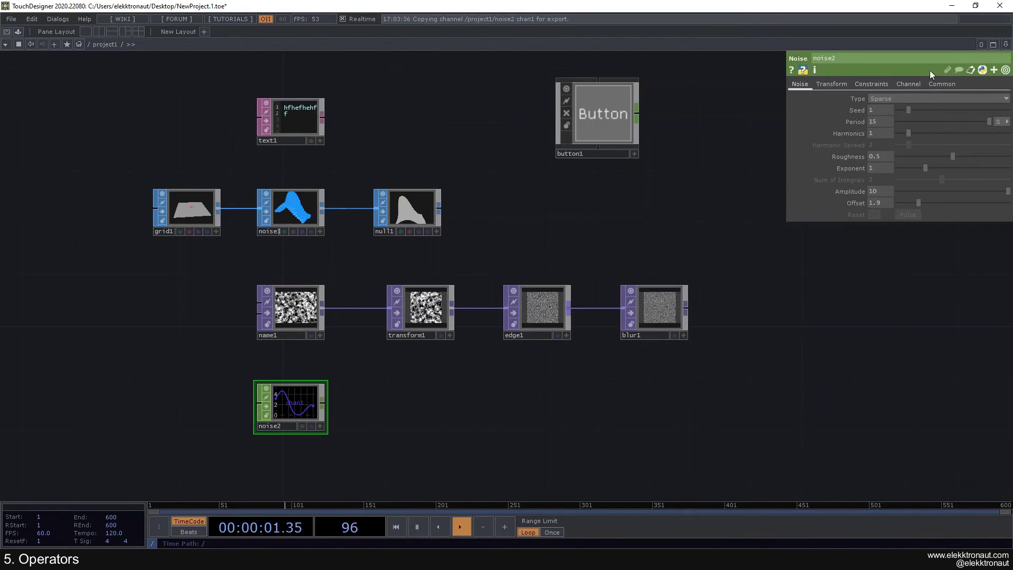
click(942, 84)
click(882, 98)
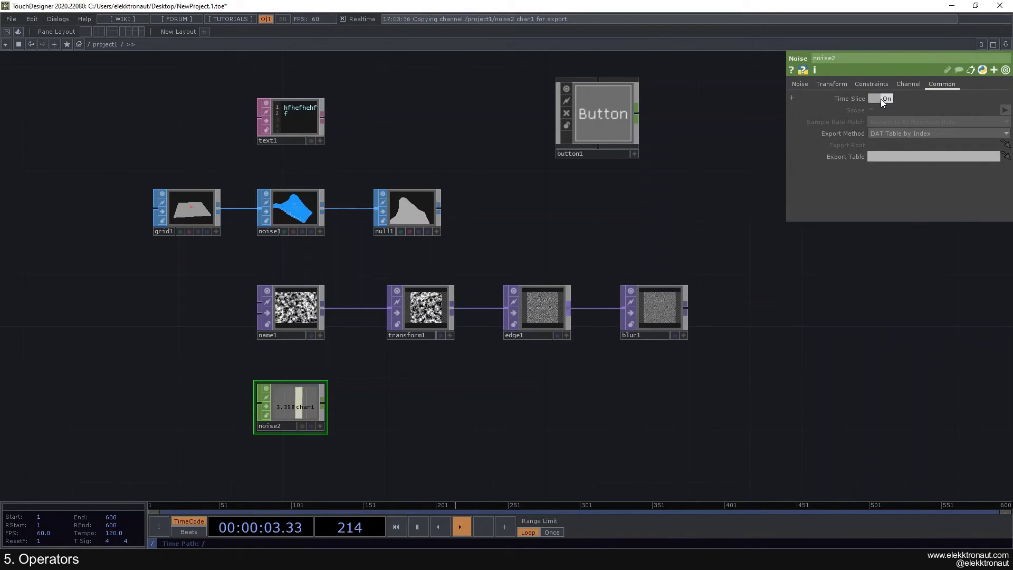
click(884, 99)
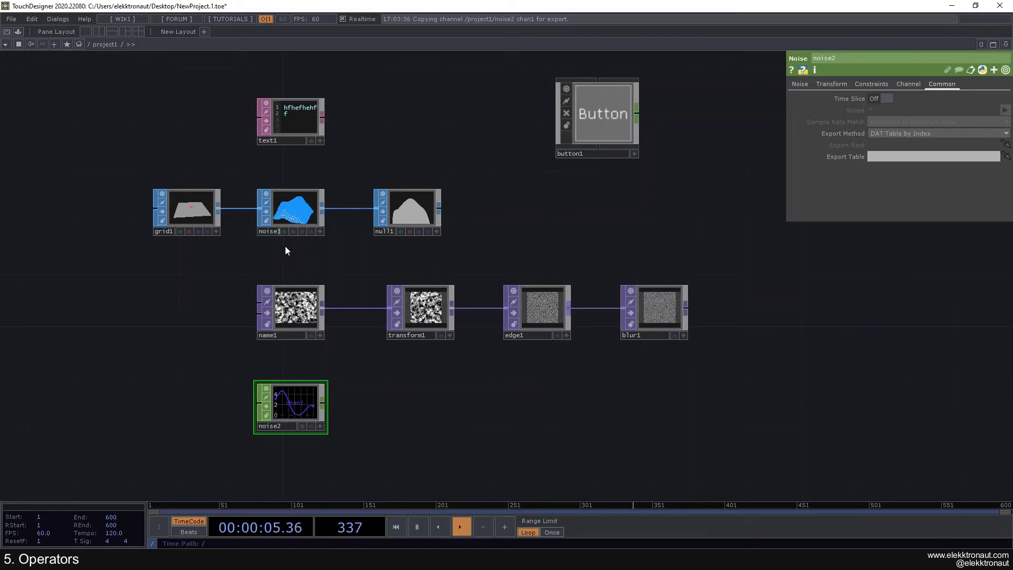
Step: Set the resolution of the name1 Noise TOP to 1280 x 720
click(292, 318)
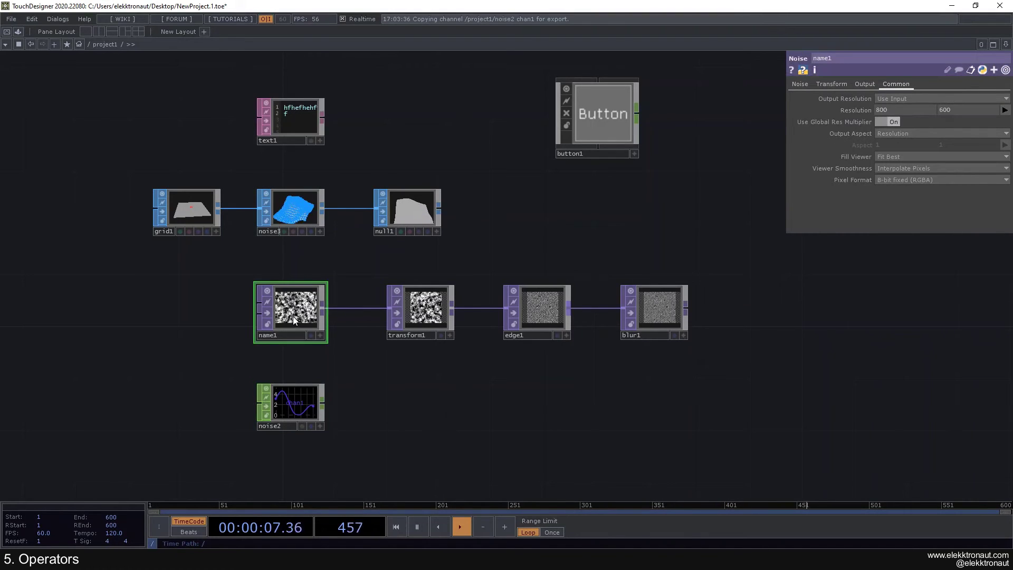
scroll(294, 313, up, 2)
scroll(299, 308, down, 3)
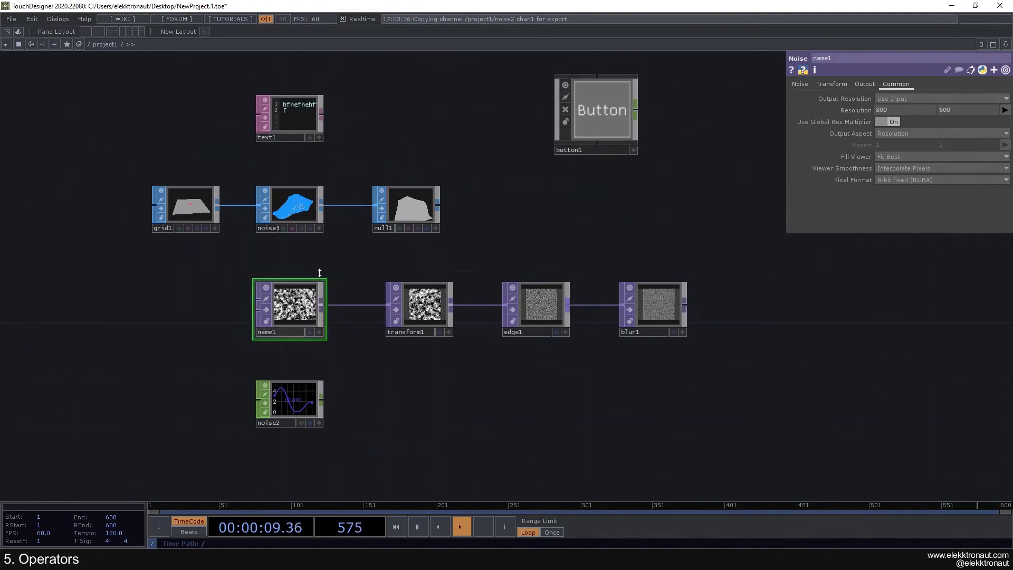
drag(227, 261, 690, 319)
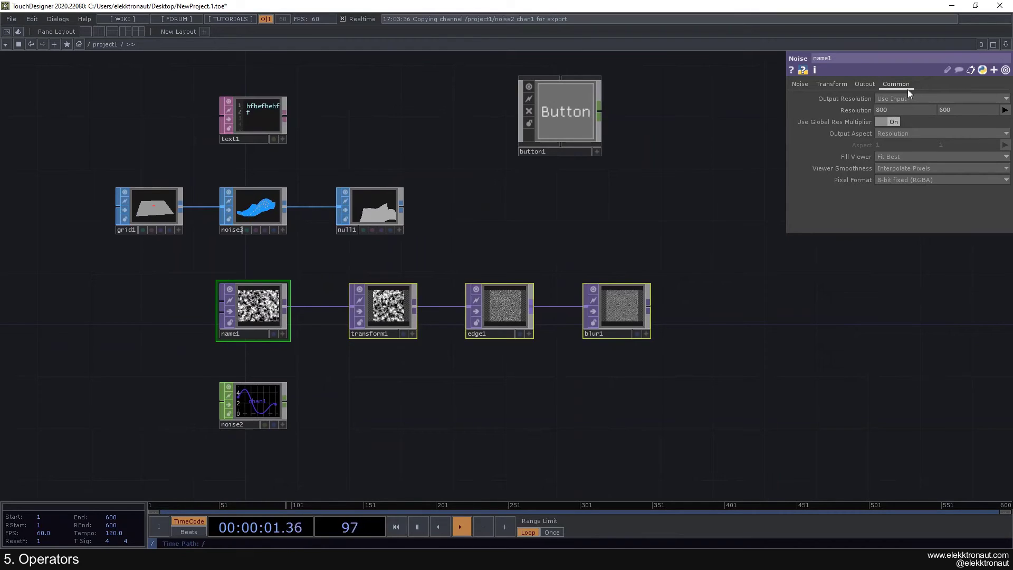
click(1004, 110)
click(985, 156)
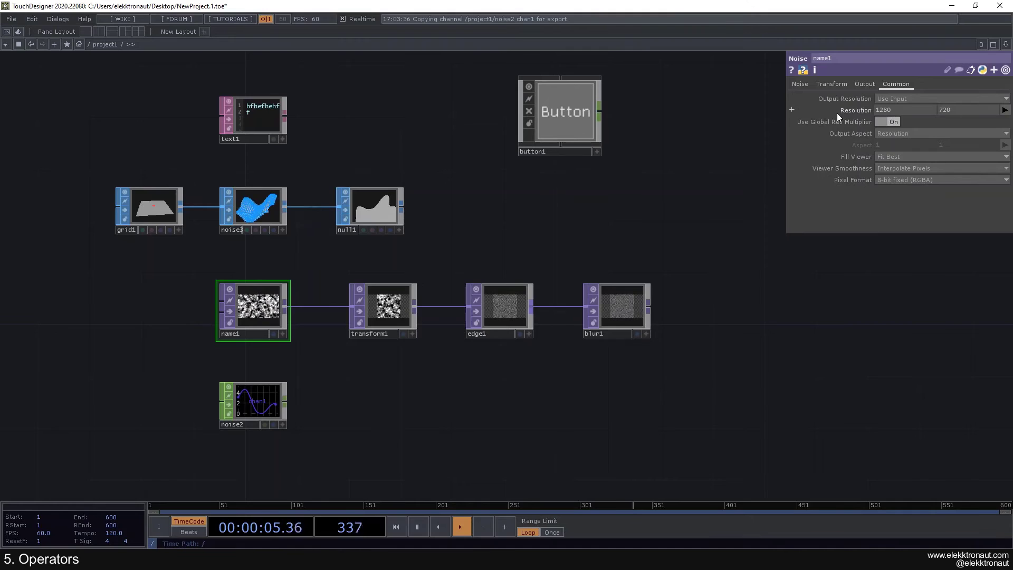
Step: Try a constant Seed of 2 on name1, undo it, and switch the Seed parameter to Python expression mode
click(800, 84)
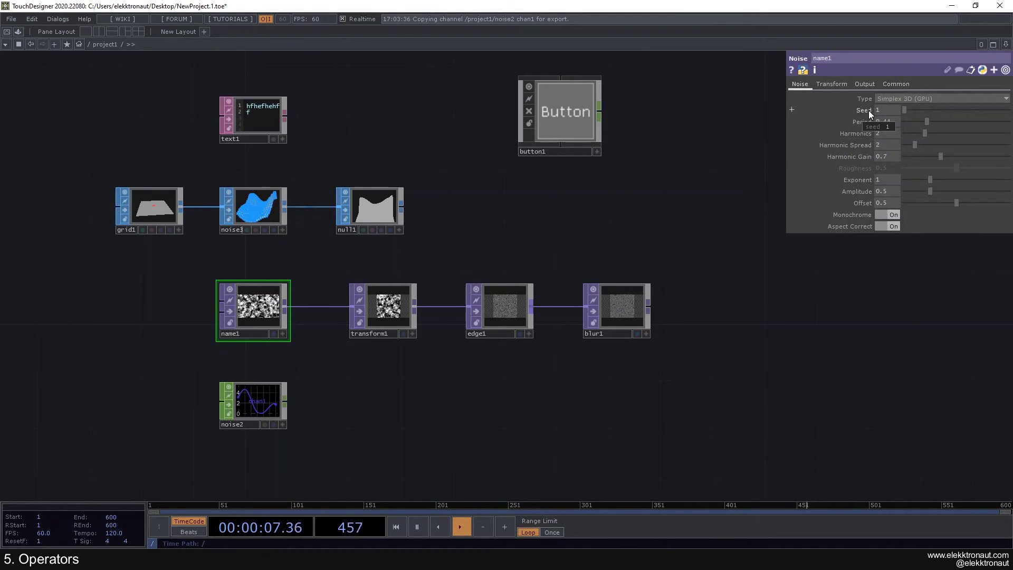
click(859, 108)
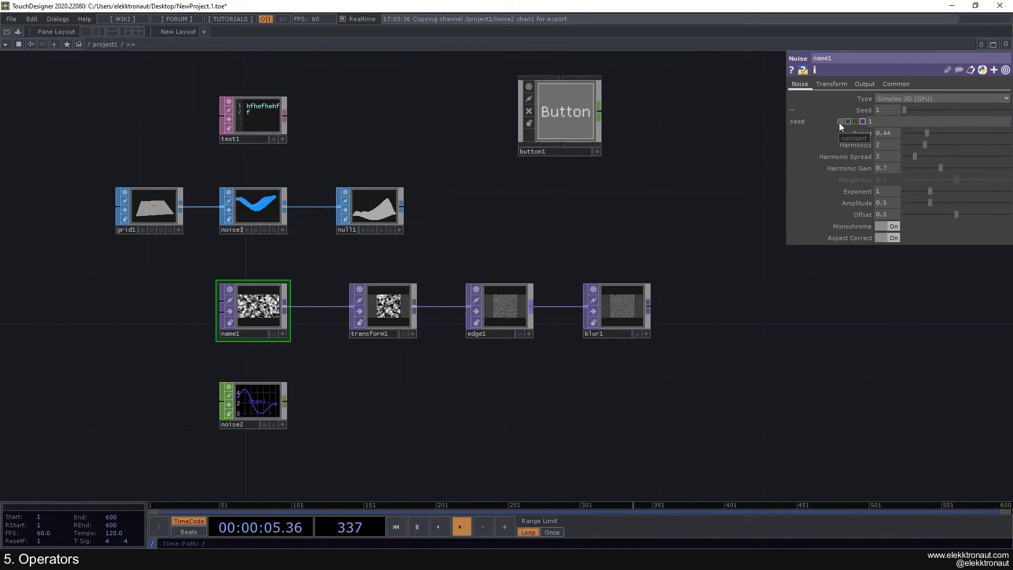
click(843, 123)
click(884, 126)
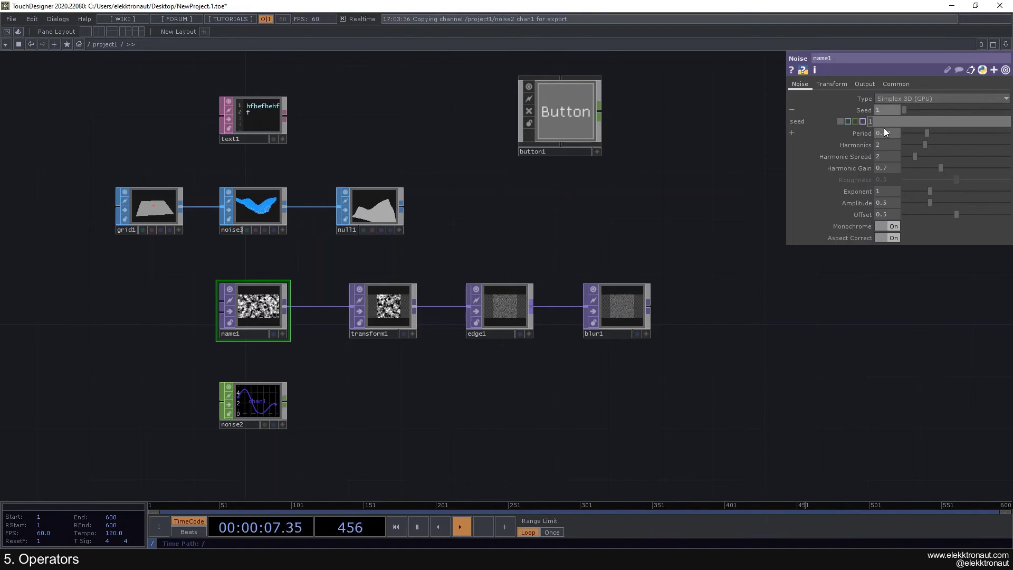
text(2)
key(Return)
key(ctrl+z)
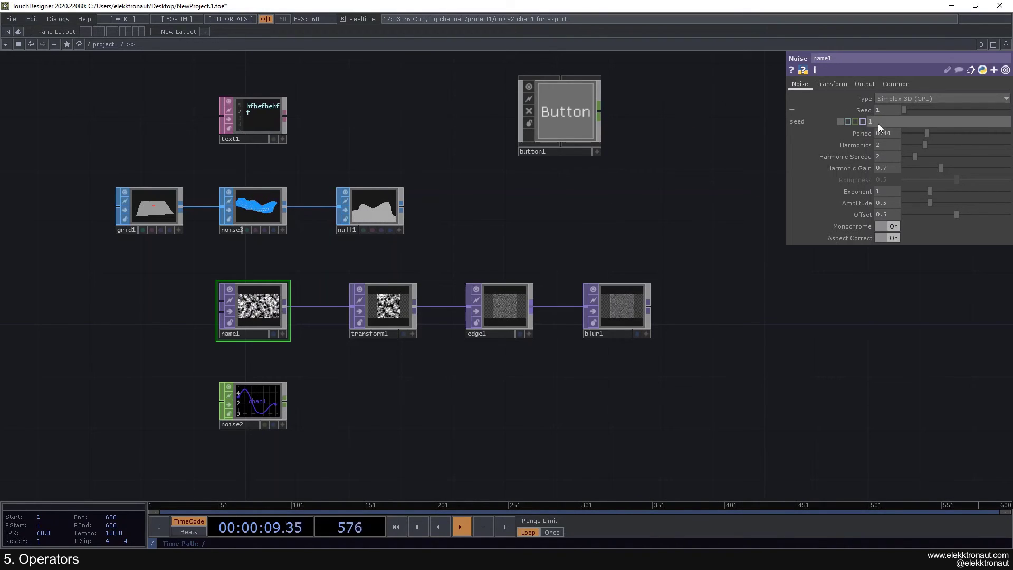
click(847, 122)
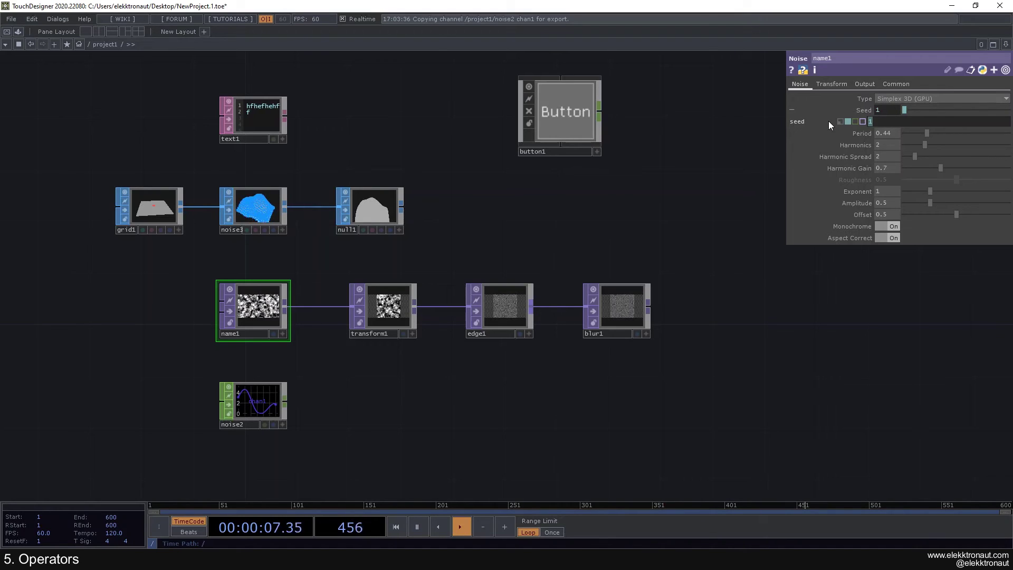
Step: Drive the X translation (tx) of name1 with the Python expression absTime.seconds
click(840, 85)
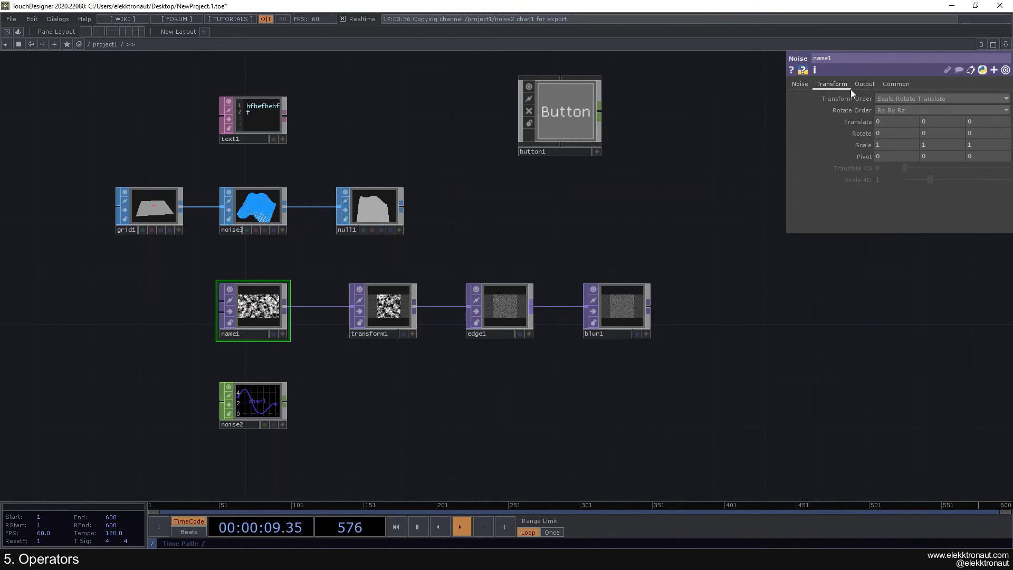
click(792, 121)
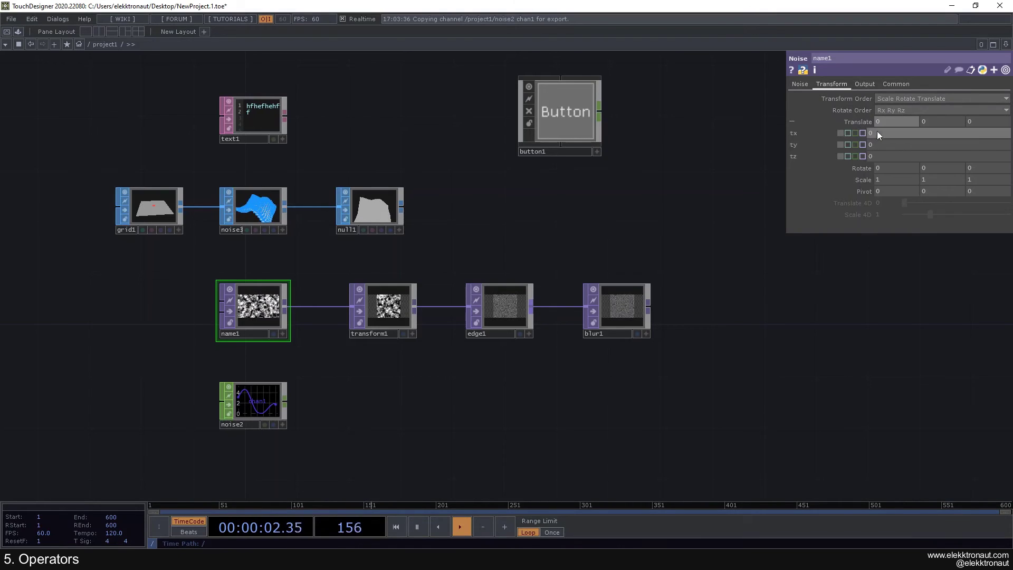
click(847, 133)
text(absTi)
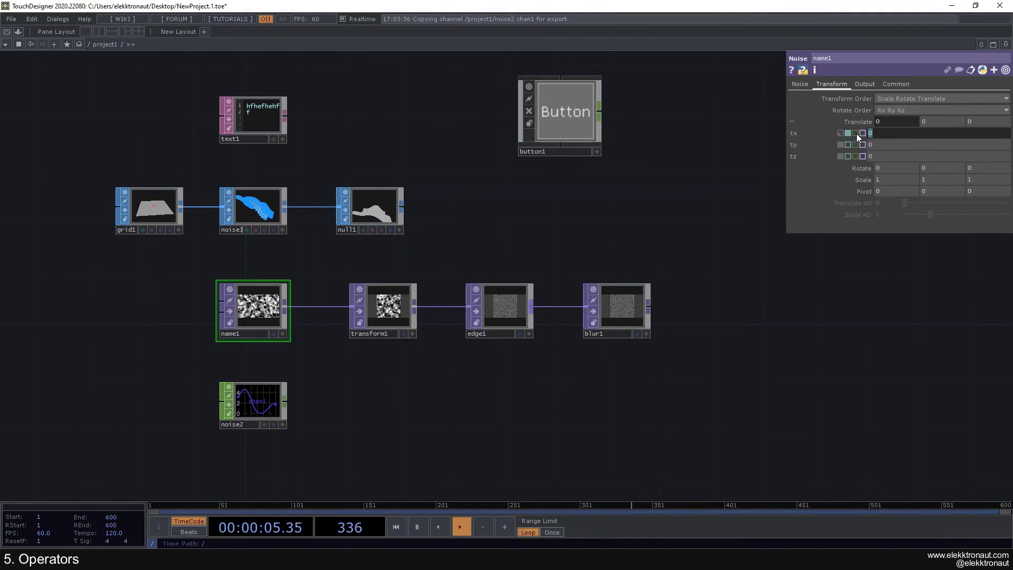
text(me.seconds)
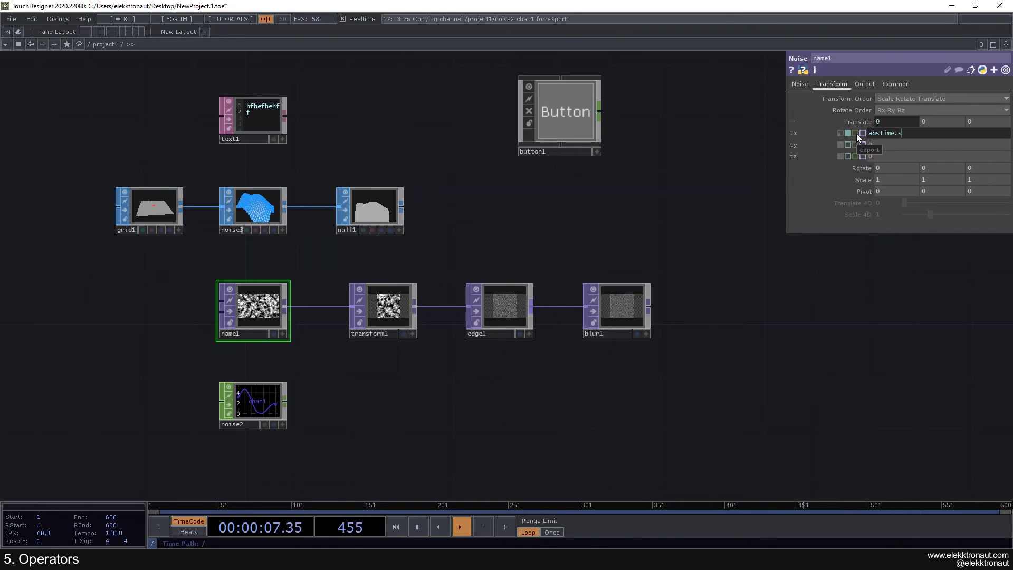
key(Return)
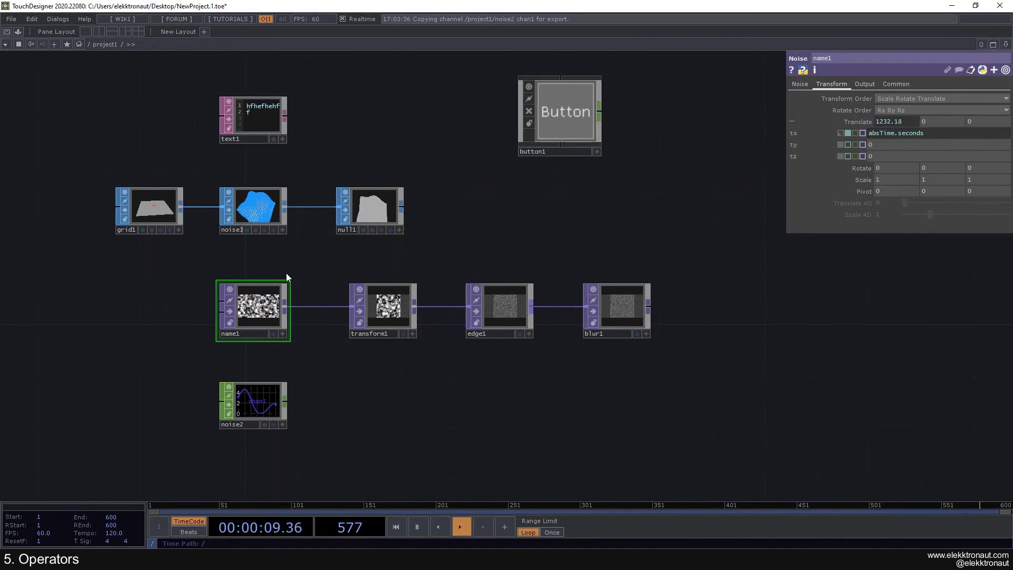
scroll(286, 275, up, 5)
scroll(296, 285, down, 6)
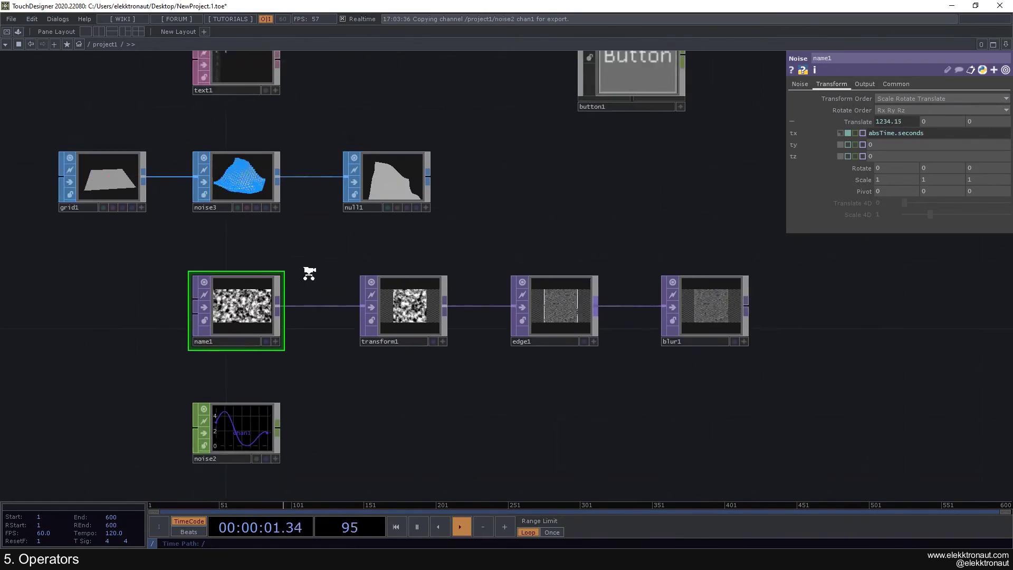
scroll(276, 345, up, 5)
scroll(403, 355, down, 4)
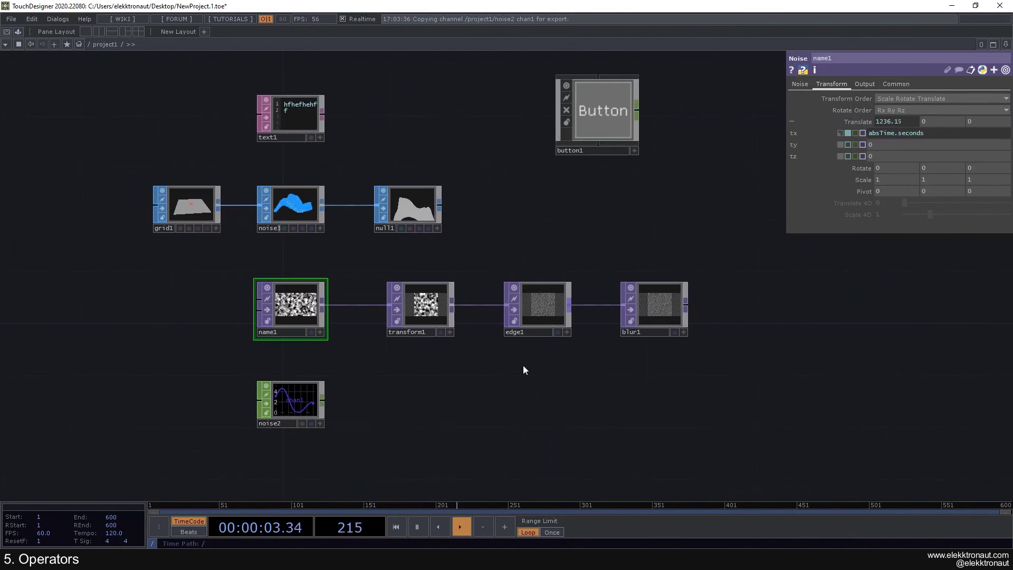
scroll(300, 346, up, 5)
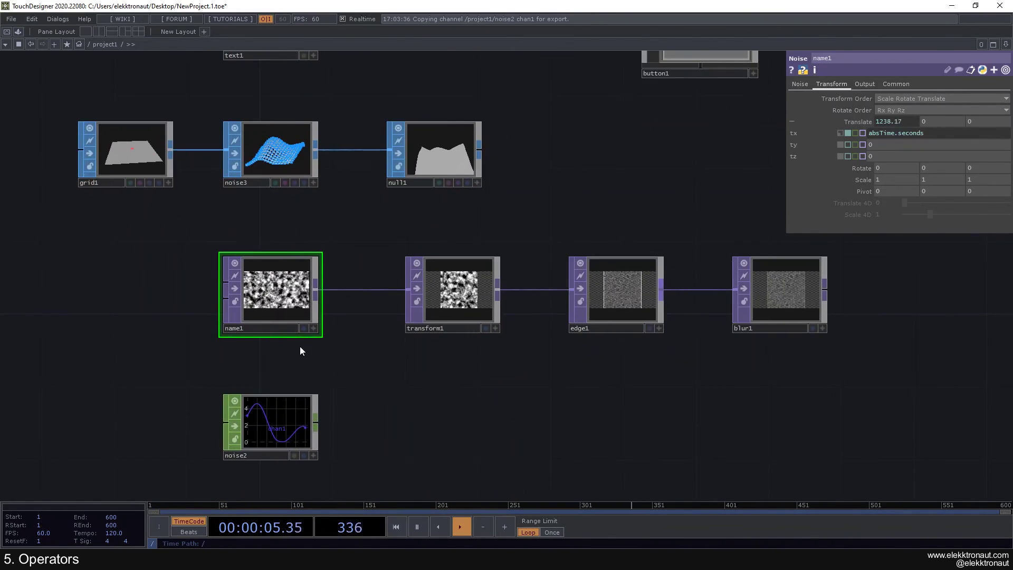
Step: Examine the absTime.seconds expression on name1 and how its animation carries through the edge1 and blur1 TOPs
scroll(401, 256, down, 3)
scroll(390, 269, up, 3)
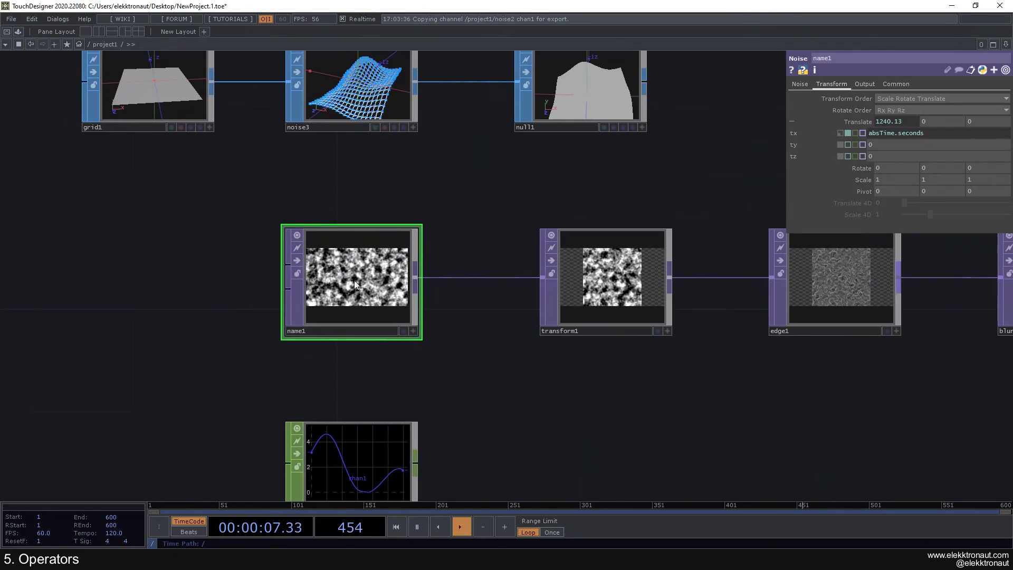
scroll(382, 295, down, 3)
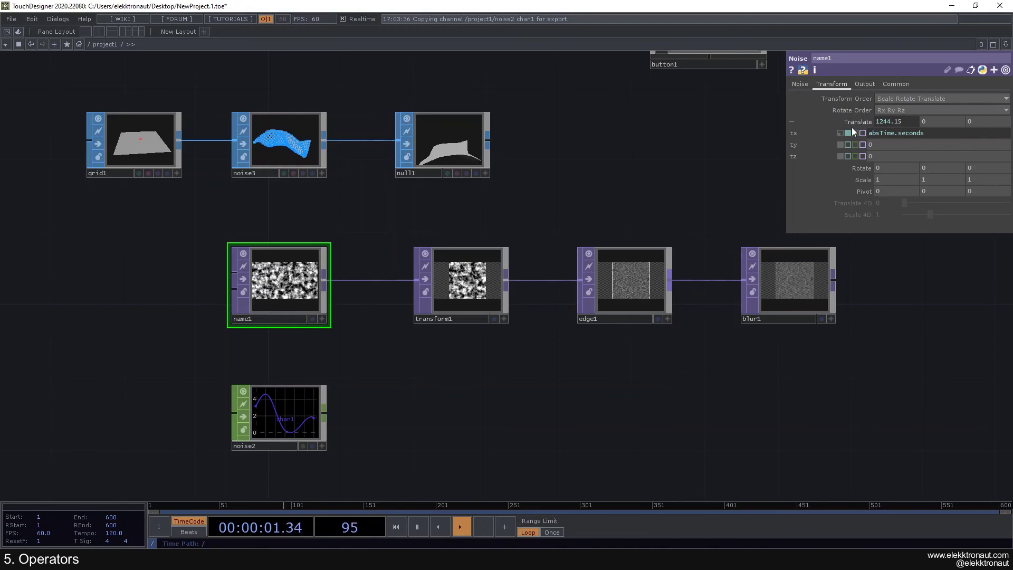
click(927, 134)
drag(928, 135, 837, 134)
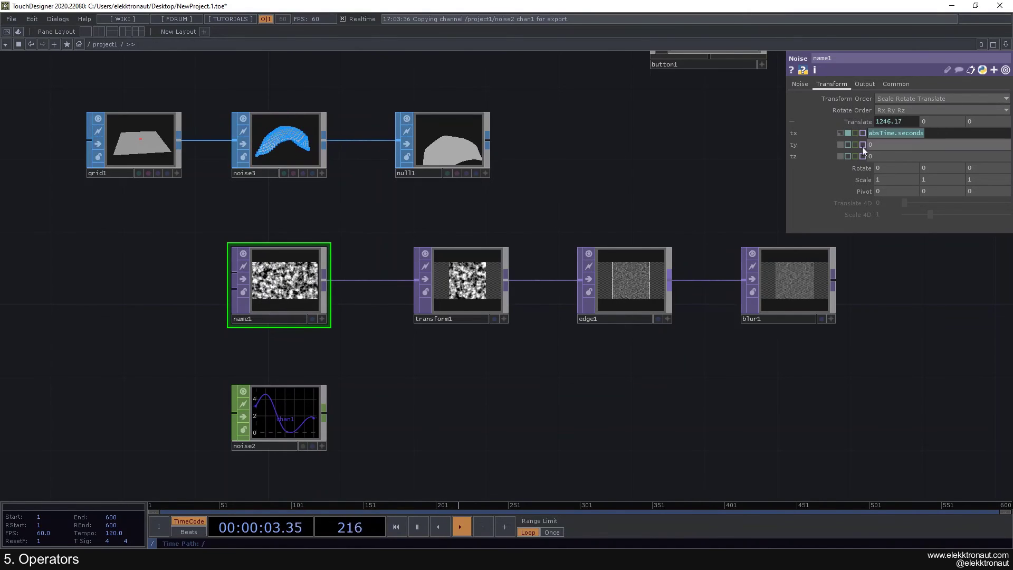
drag(550, 217, 397, 206)
scroll(451, 281, up, 5)
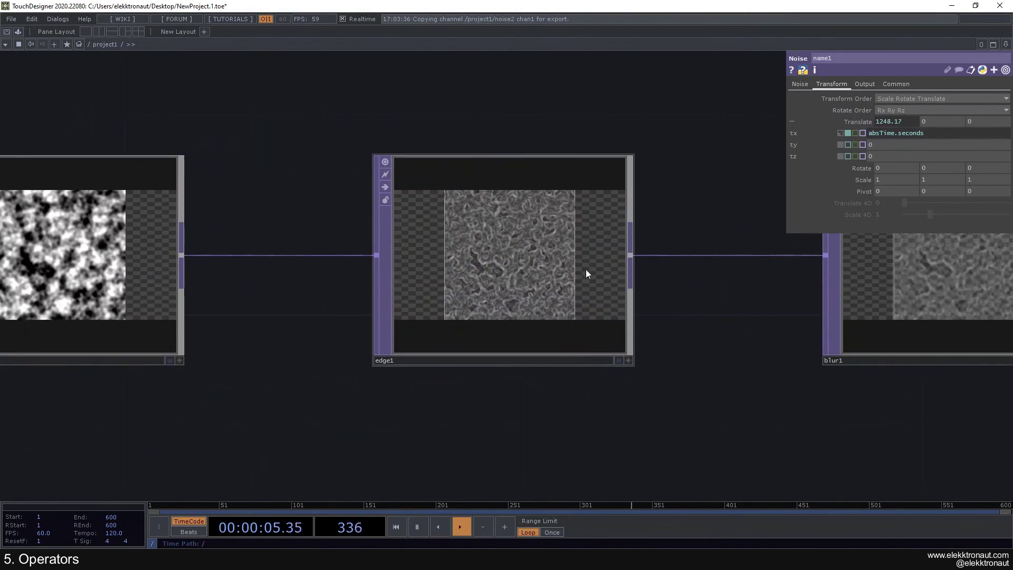
scroll(559, 280, down, 3)
drag(670, 300, 397, 287)
scroll(468, 251, up, 3)
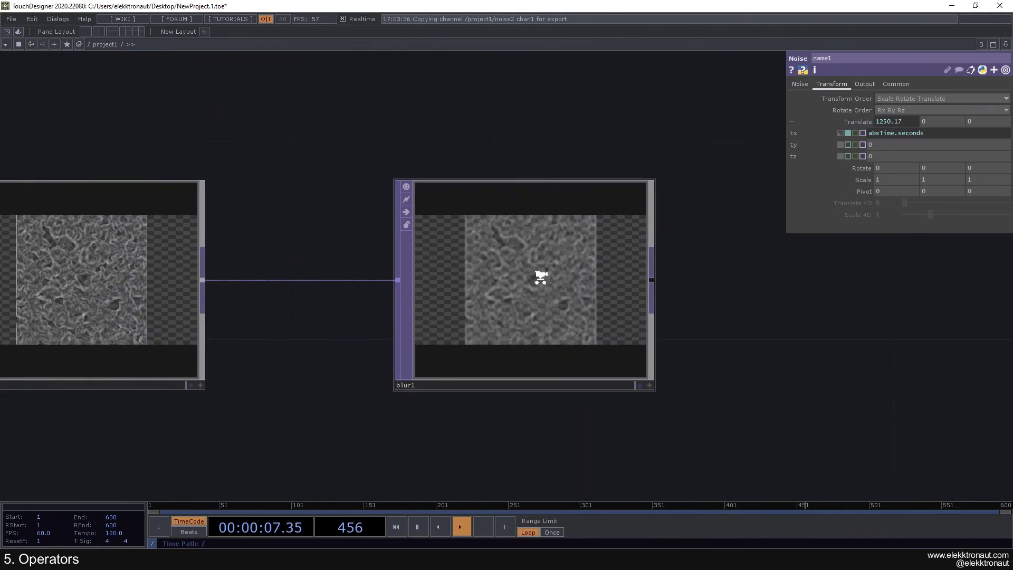
scroll(540, 276, down, 6)
scroll(466, 275, up, 2)
Step: Show the output of blur1 as the network background and switch its display flag back off
click(583, 309)
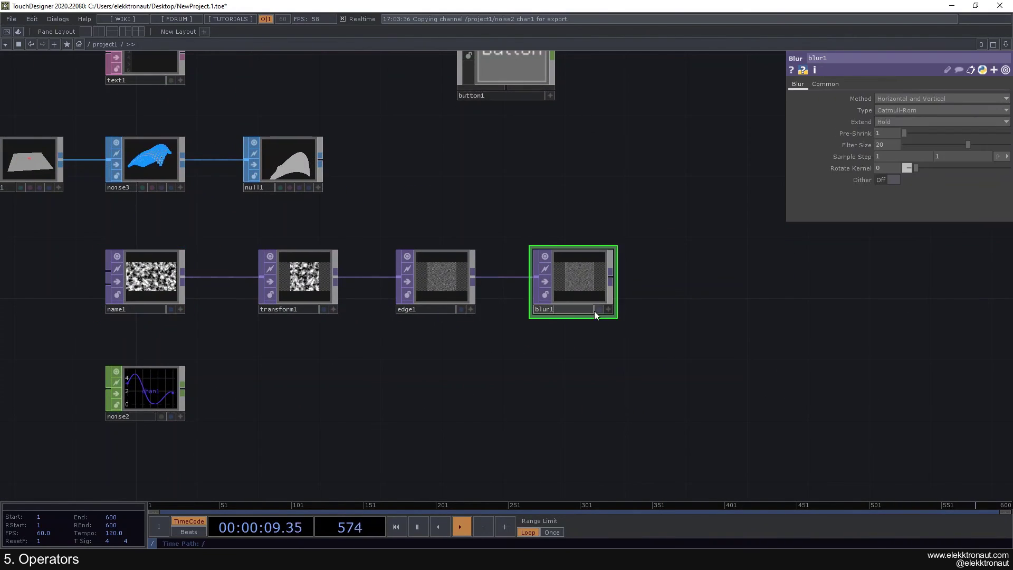
click(598, 310)
click(598, 310)
click(598, 309)
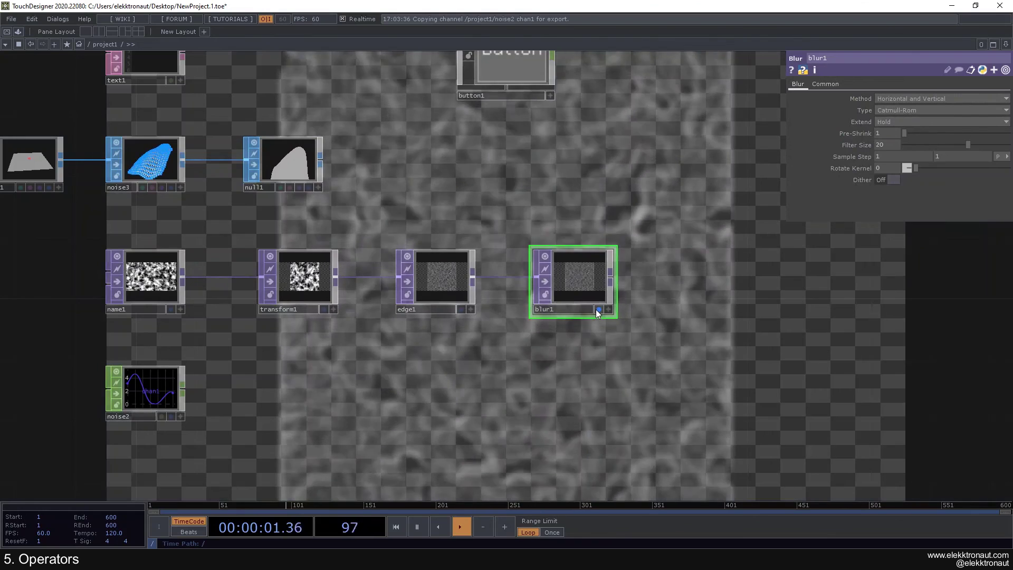
click(597, 309)
Step: Expand the Seed parameter of the name1 Noise TOP and switch it to export mode
drag(460, 357, 542, 362)
click(228, 279)
drag(347, 331, 317, 286)
click(800, 85)
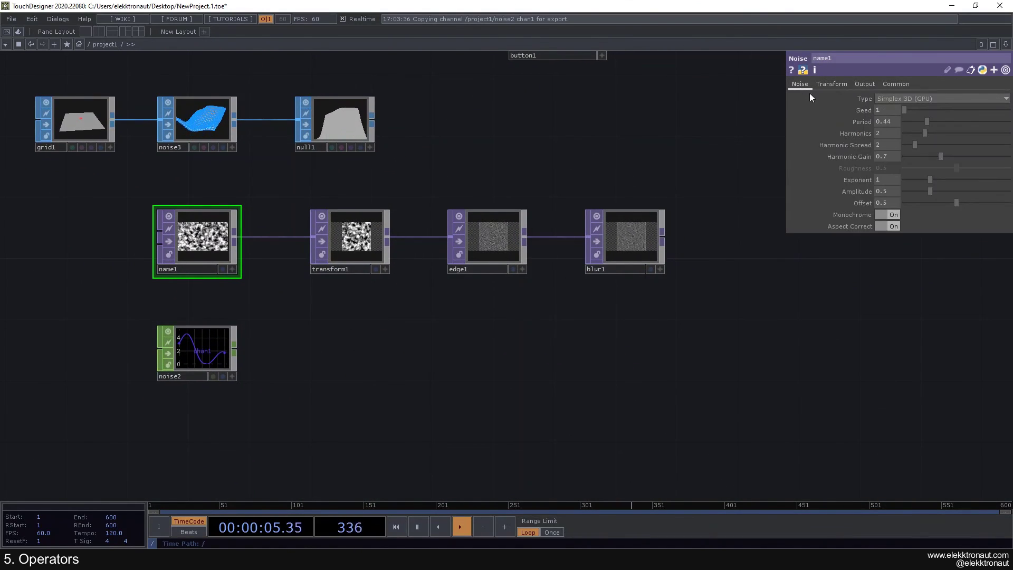
click(862, 111)
click(856, 121)
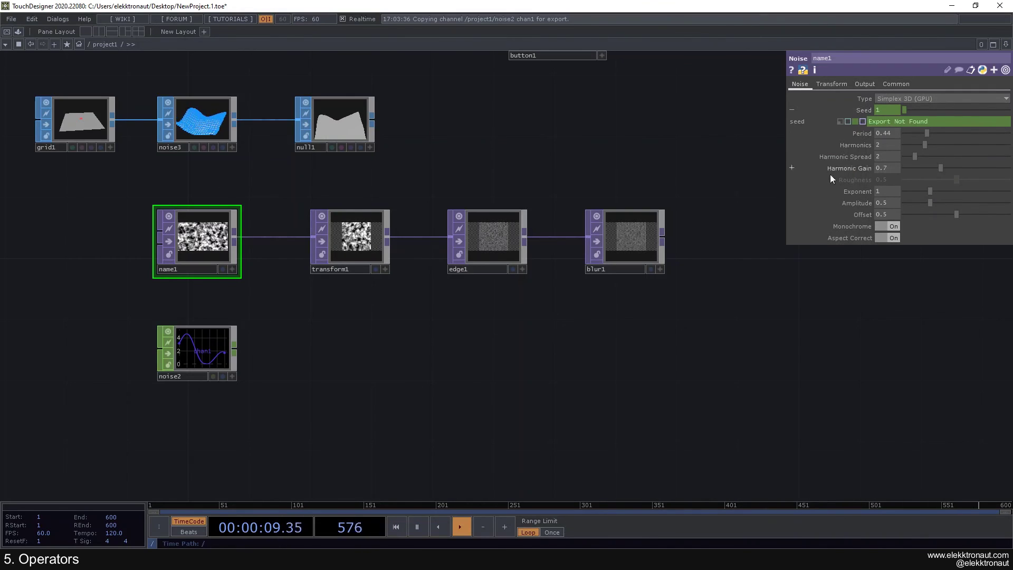
Step: Try the Python expression and bind modes on name1's Seed, return it to constant mode and collapse the parameter
click(848, 122)
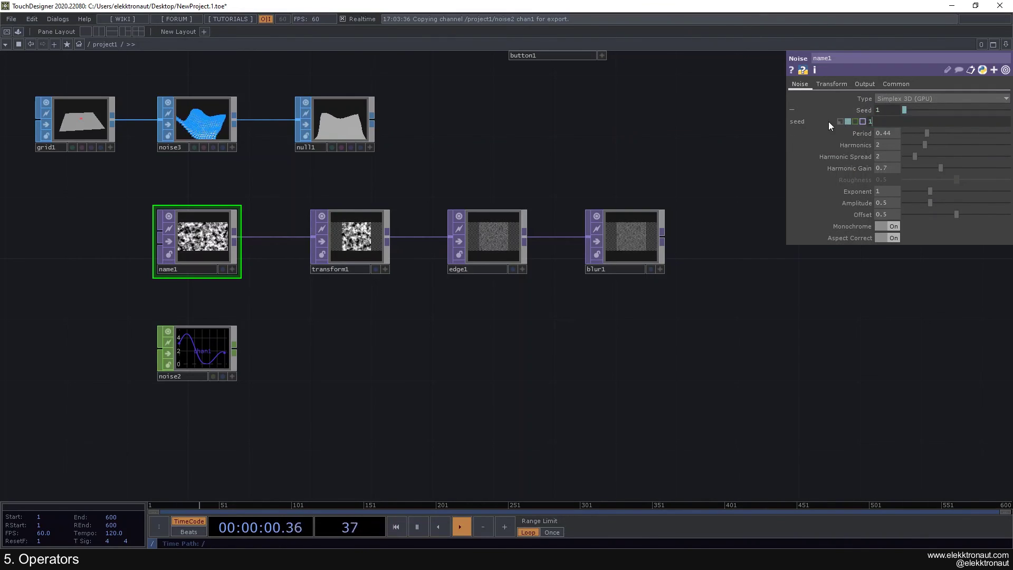
click(861, 122)
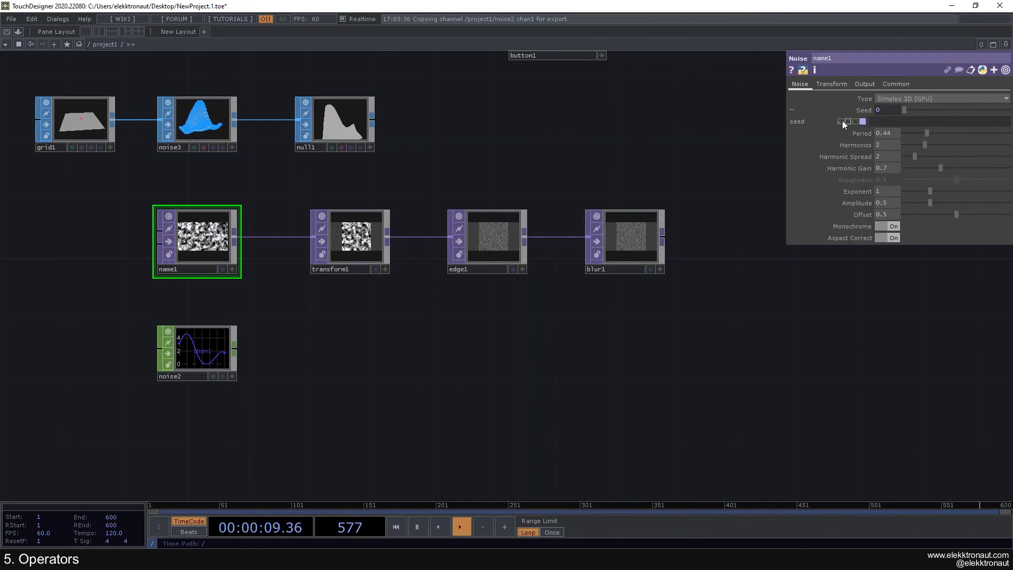
click(843, 121)
click(839, 121)
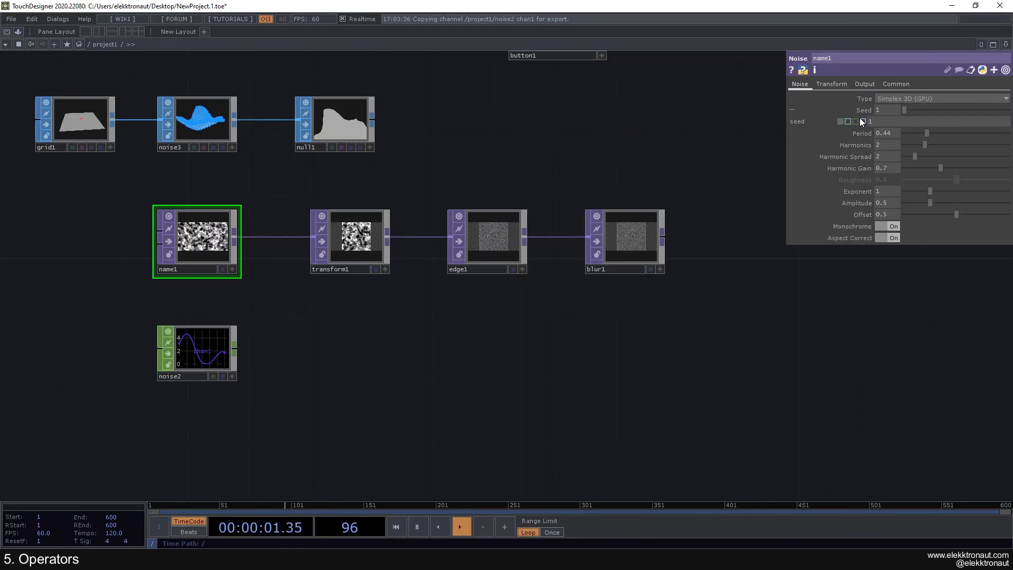
click(855, 111)
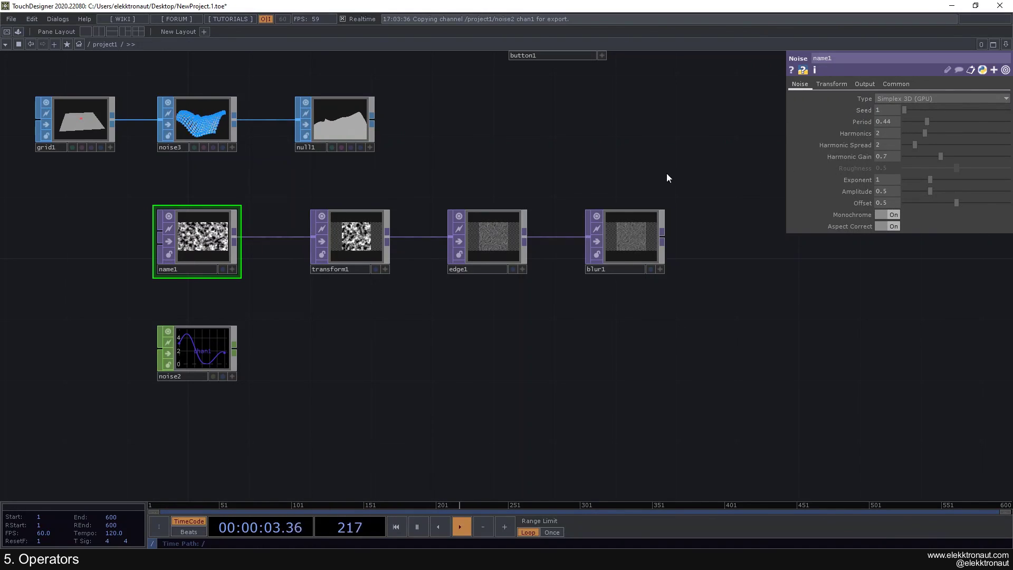
drag(629, 152, 651, 149)
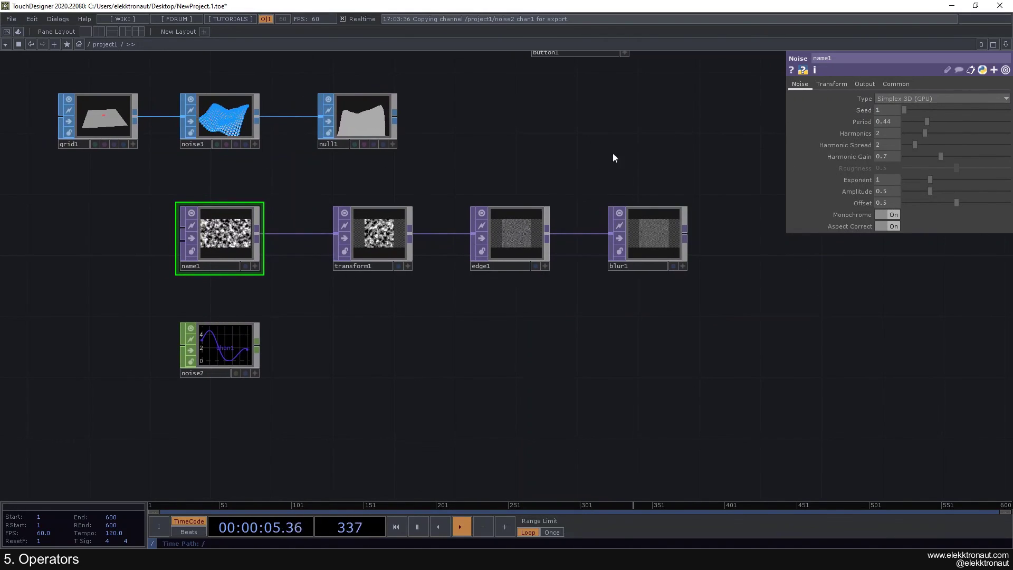
scroll(517, 174, down, 2)
drag(512, 151, 472, 230)
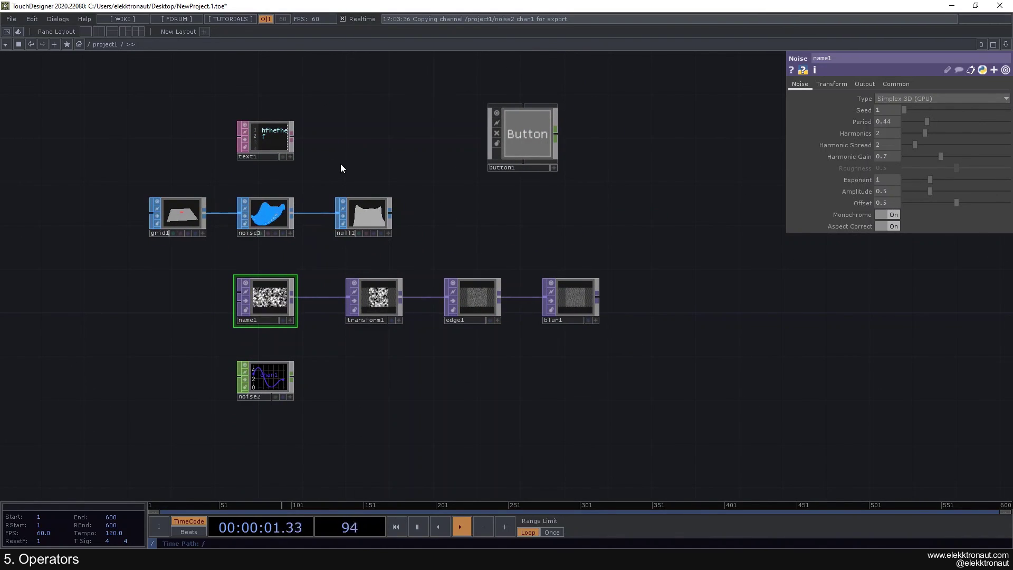
scroll(306, 149, up, 2)
scroll(306, 148, down, 2)
drag(365, 130, 307, 129)
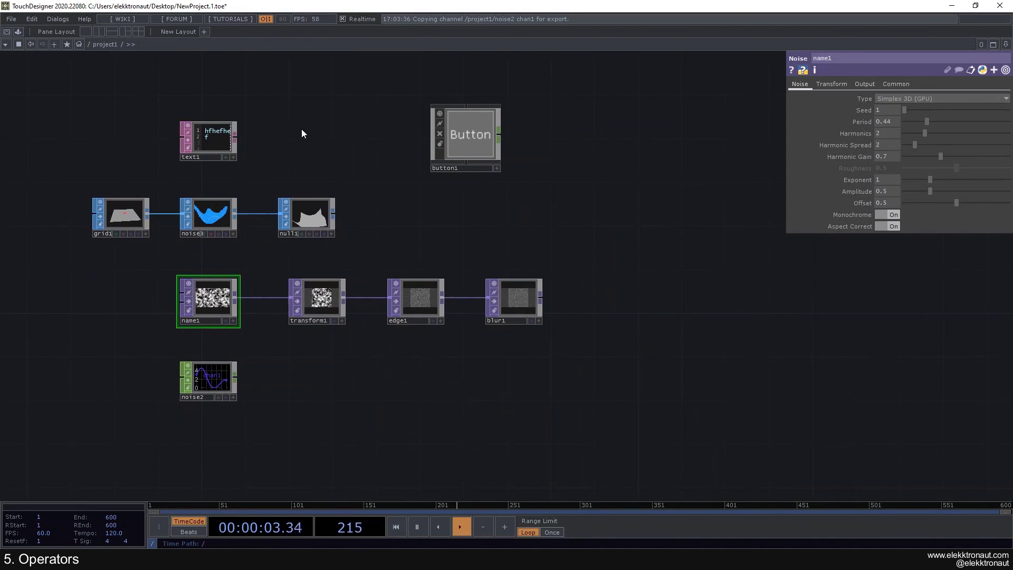
key(Tab)
click(520, 7)
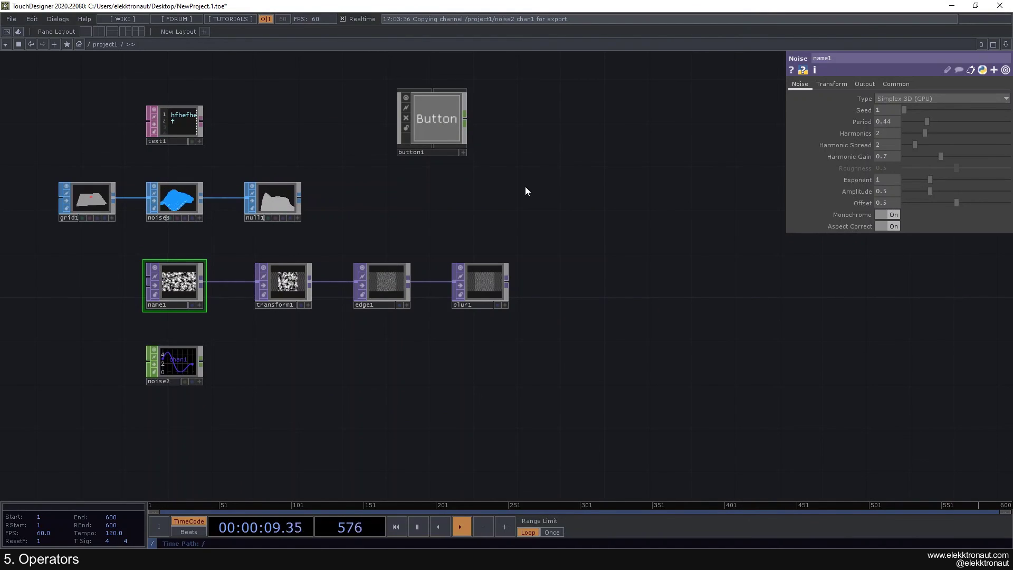
mouse_move(495, 228)
mouse_down()
mouse_move(535, 241)
mouse_move(501, 238)
mouse_up()
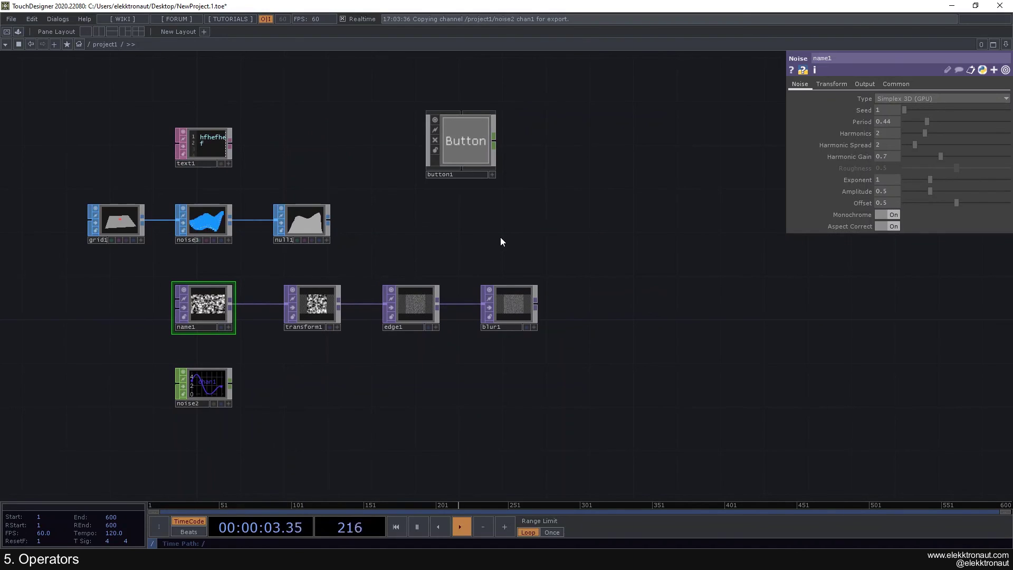